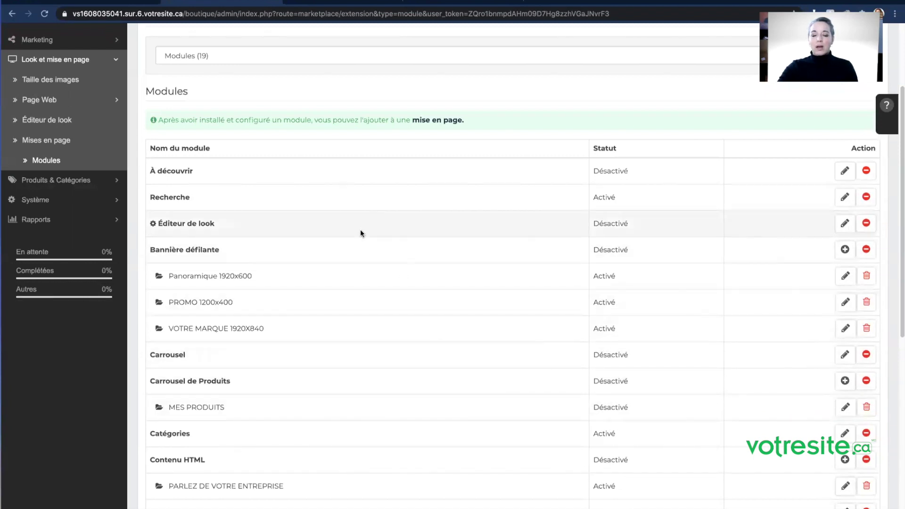
Open the À découvrir module for editing and name it "produits d'hiver"
{"action": "scroll", "coordinate": [362, 248], "scroll_direction": "down", "scroll_amount": 2}
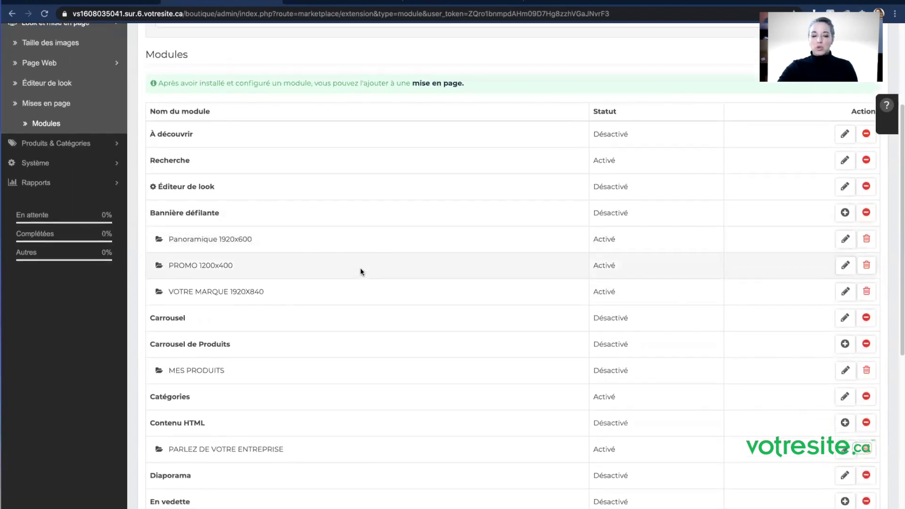
{"action": "scroll", "coordinate": [360, 268], "scroll_direction": "down", "scroll_amount": 2}
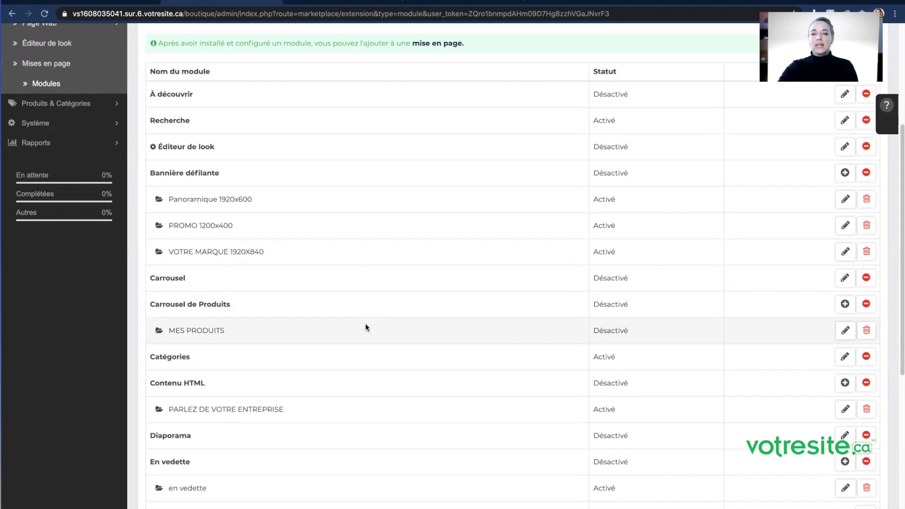
{"action": "scroll", "coordinate": [355, 323], "scroll_direction": "up", "scroll_amount": 1}
{"action": "scroll", "coordinate": [354, 322], "scroll_direction": "up", "scroll_amount": 3}
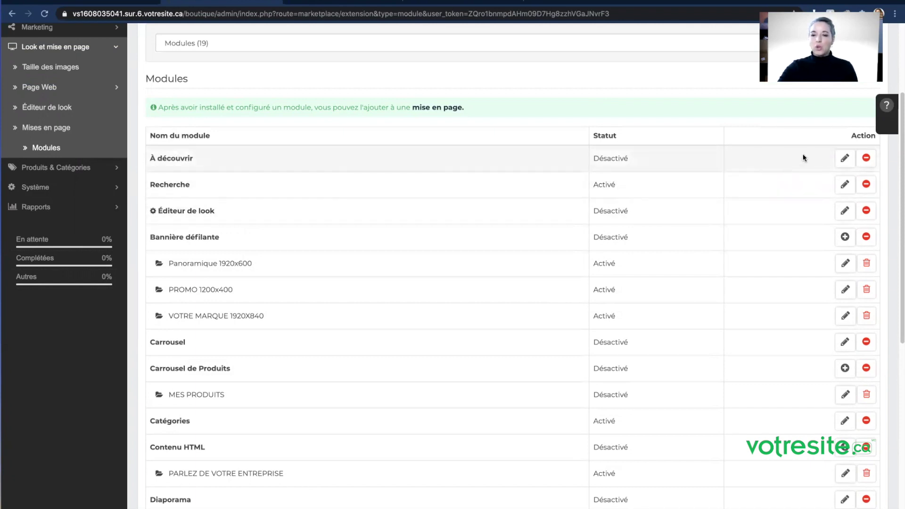
{"action": "left_click", "coordinate": [842, 161]}
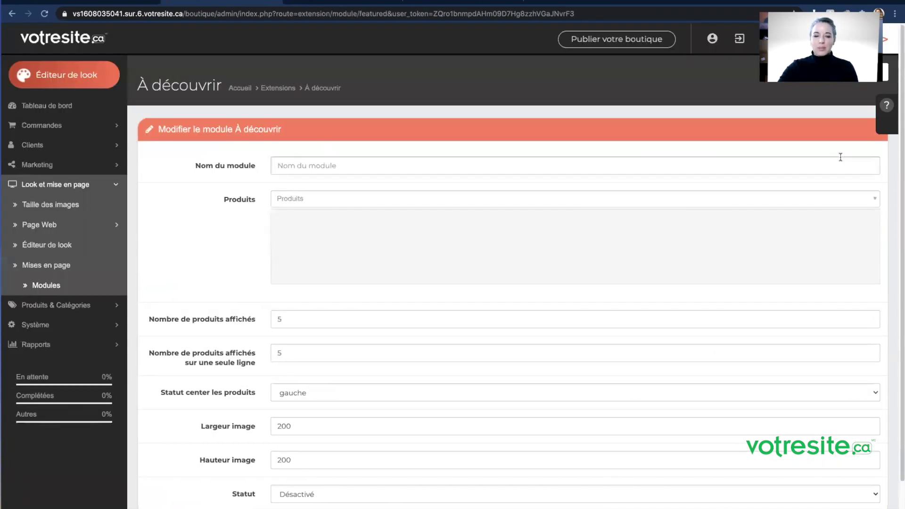
{"action": "left_click", "coordinate": [395, 165]}
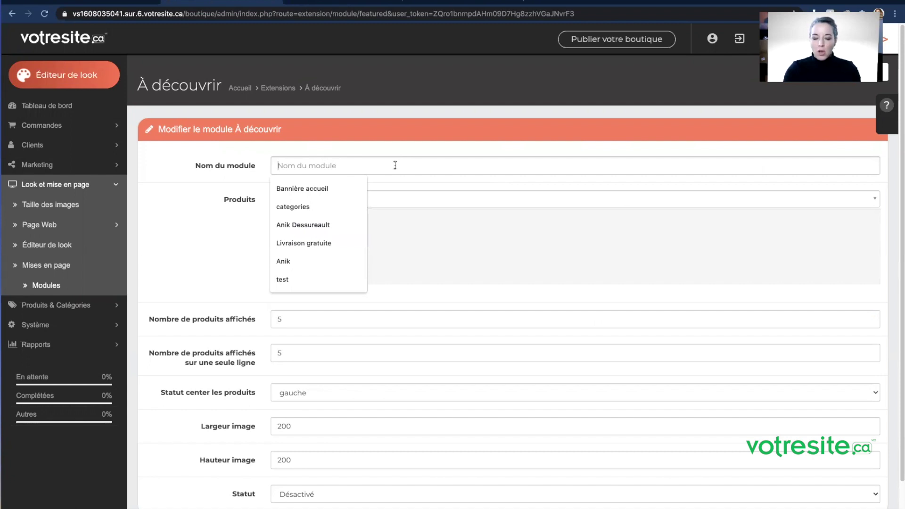
{"action": "type", "text": "pro"}
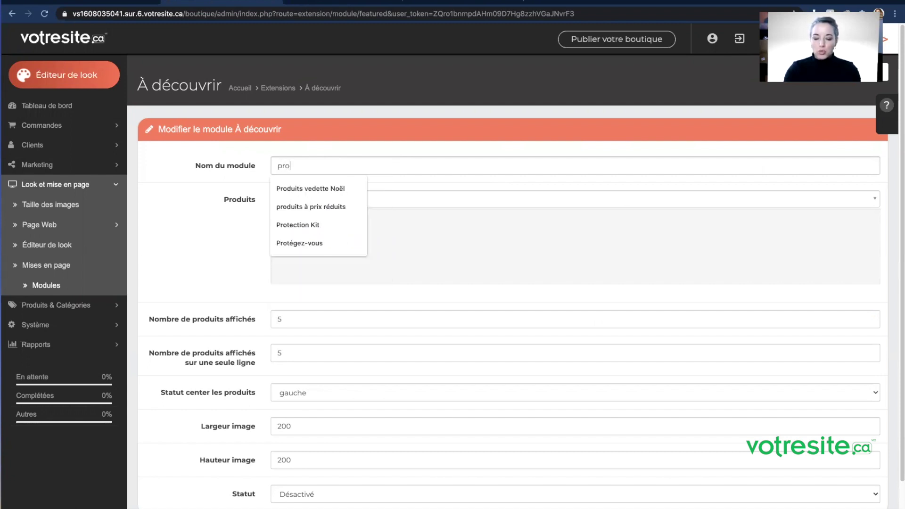
{"action": "type", "text": "duits d'hiver"}
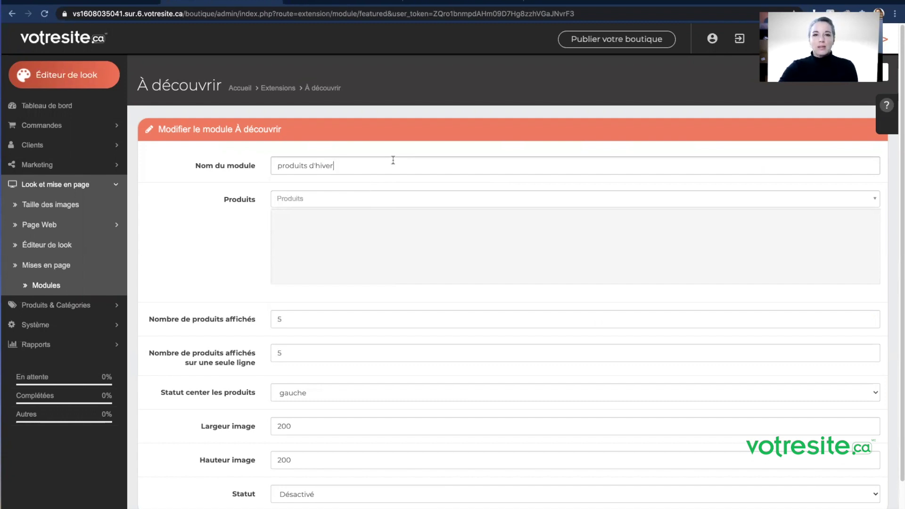
Add both "Manteau d'hiver en duvet homme Omni" products to the module's product list
{"action": "left_click", "coordinate": [284, 200]}
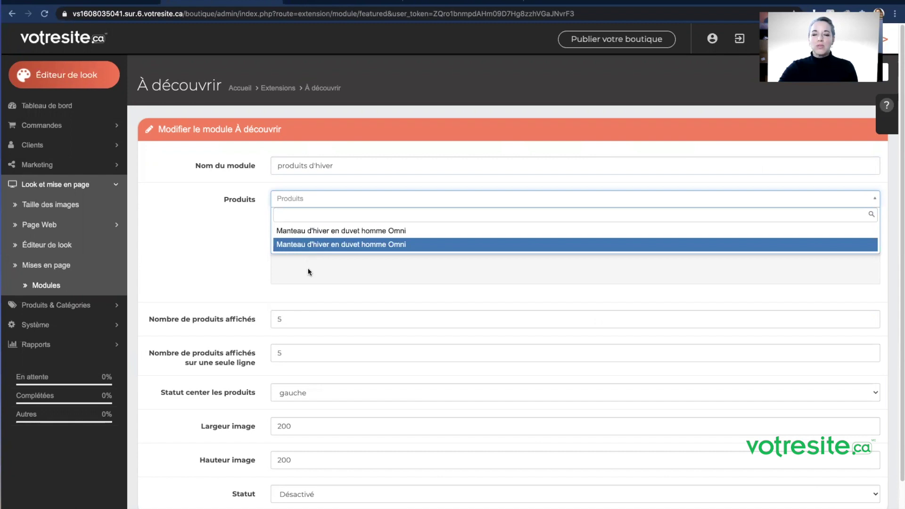
{"action": "left_click", "coordinate": [317, 231]}
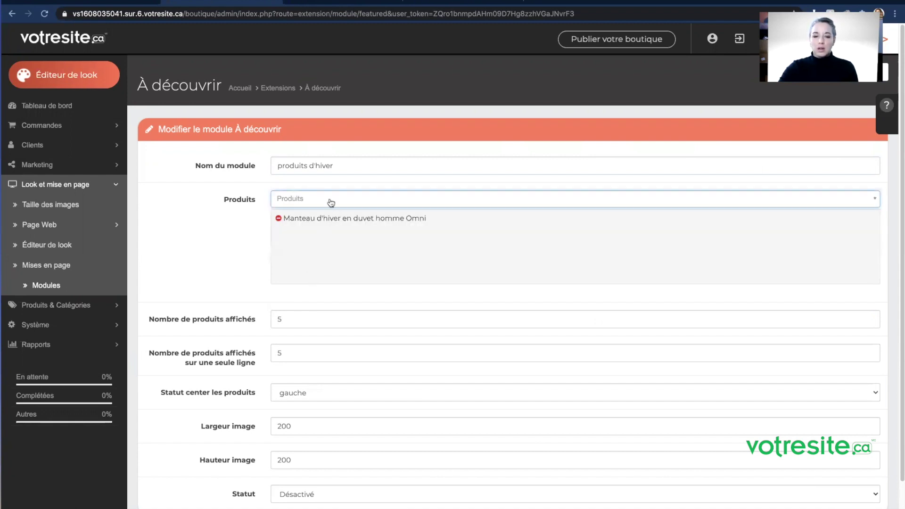
{"action": "left_click", "coordinate": [332, 202]}
{"action": "left_click", "coordinate": [319, 242]}
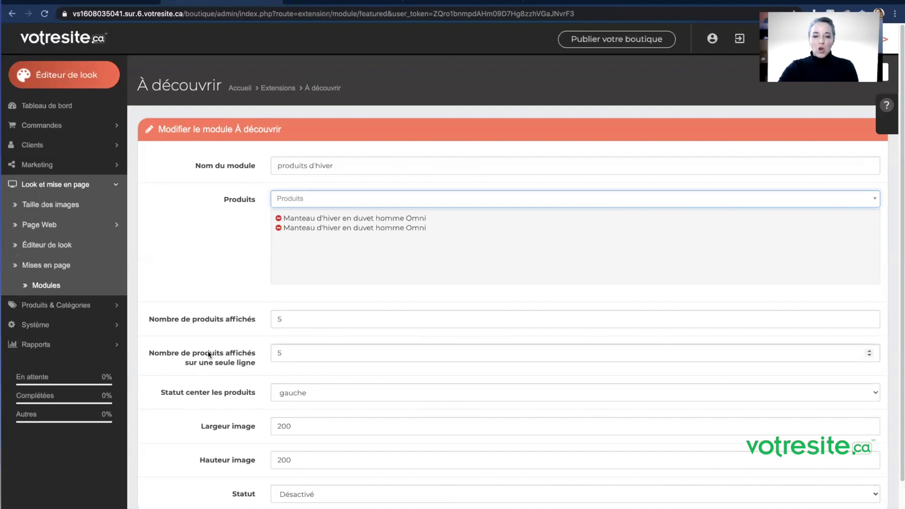
Set the number of products displayed on a single line to 4 and the total number displayed to 4
{"action": "left_click", "coordinate": [284, 357]}
{"action": "type", "text": "4"}
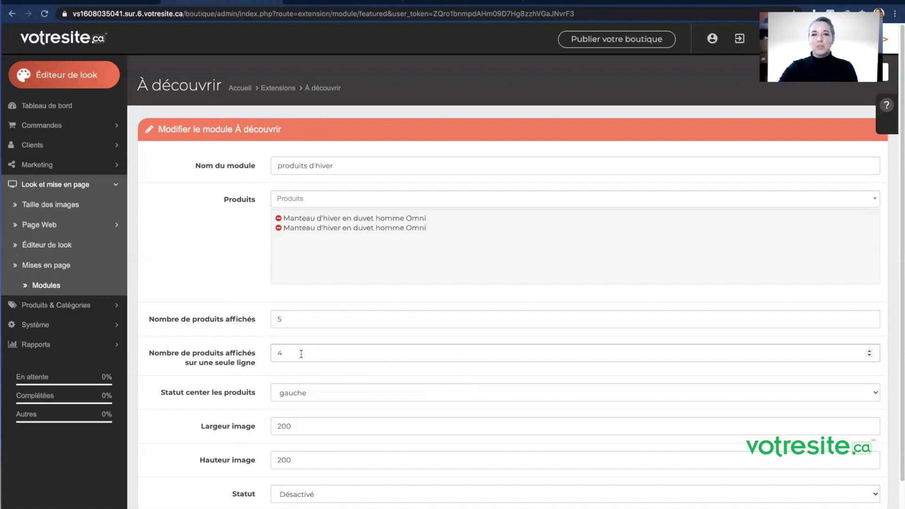
{"action": "left_click", "coordinate": [289, 318]}
{"action": "double_click", "coordinate": [288, 319]}
{"action": "type", "text": "4"}
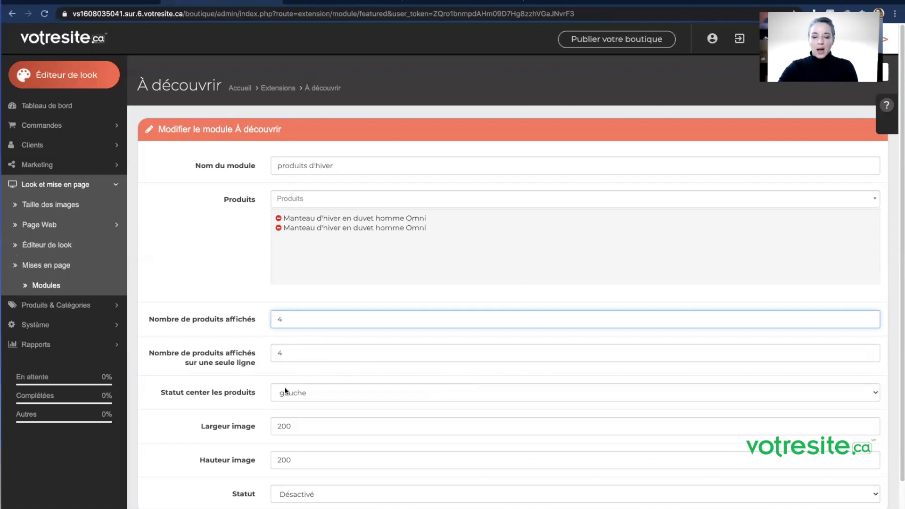
Choose gauche as the product alignment and set the image width and height to 400
{"action": "scroll", "coordinate": [288, 392], "scroll_direction": "down", "scroll_amount": 1}
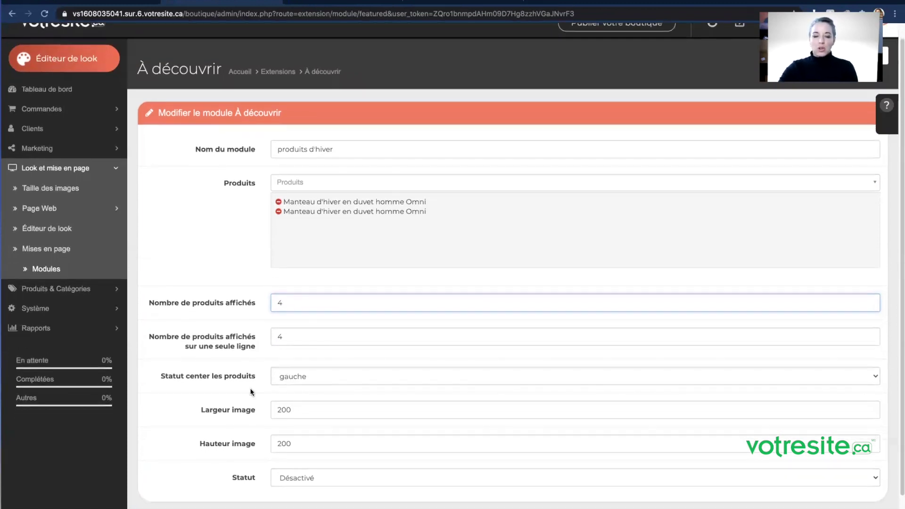
{"action": "left_click", "coordinate": [310, 373]}
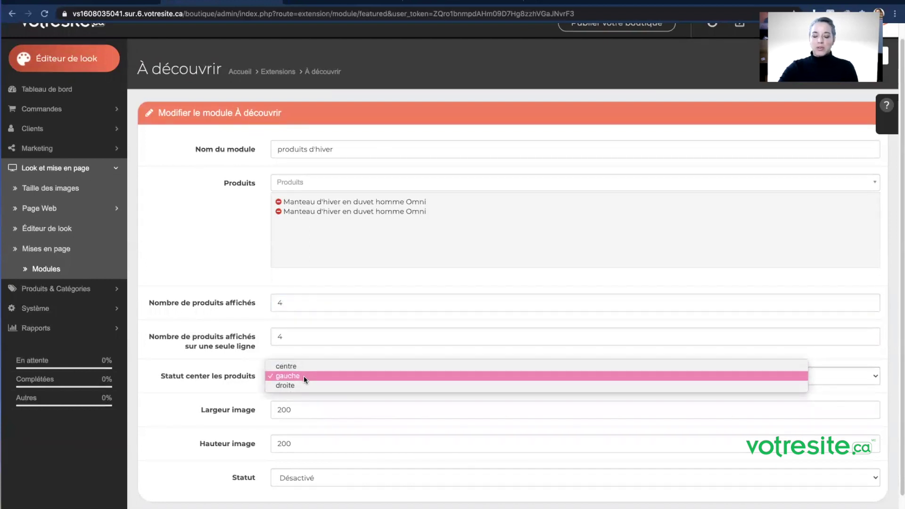
{"action": "left_click", "coordinate": [304, 375]}
{"action": "scroll", "coordinate": [318, 408], "scroll_direction": "down", "scroll_amount": 1}
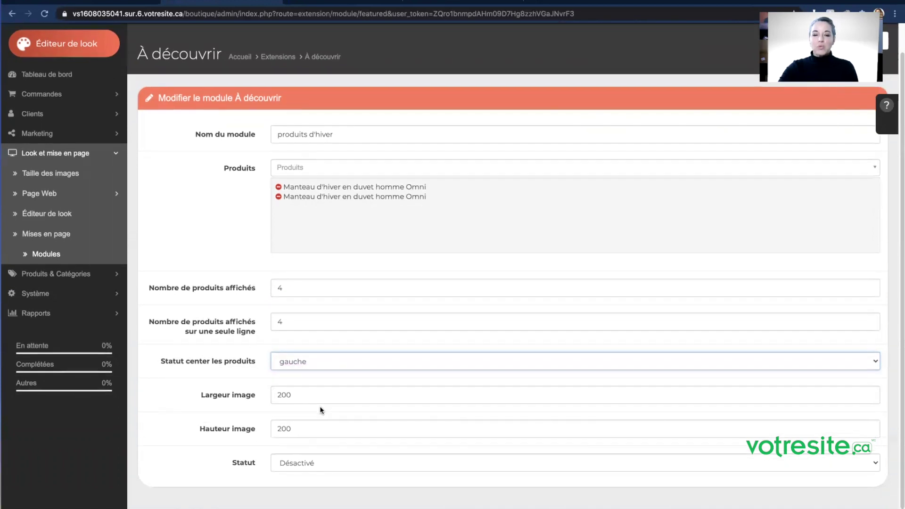
{"action": "scroll", "coordinate": [320, 407], "scroll_direction": "down", "scroll_amount": 1}
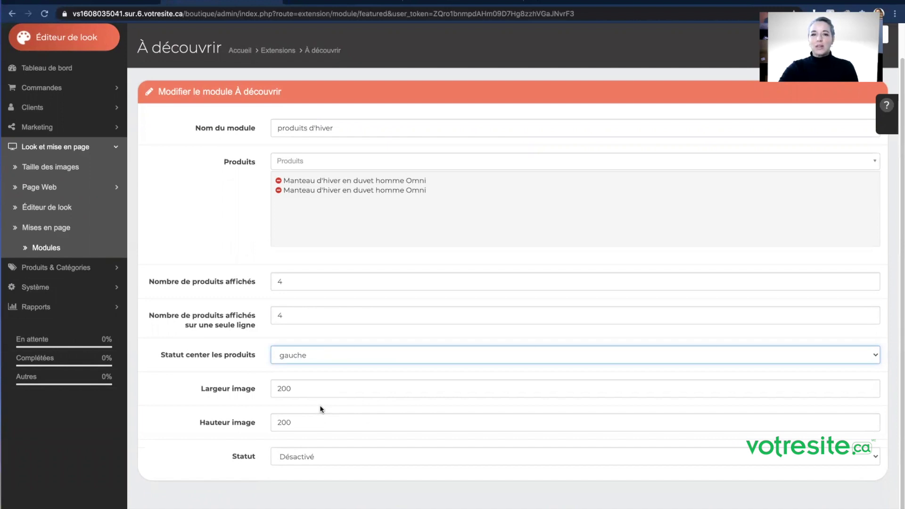
{"action": "double_click", "coordinate": [300, 385]}
{"action": "type", "text": "400"}
{"action": "double_click", "coordinate": [302, 422]}
{"action": "type", "text": "400"}
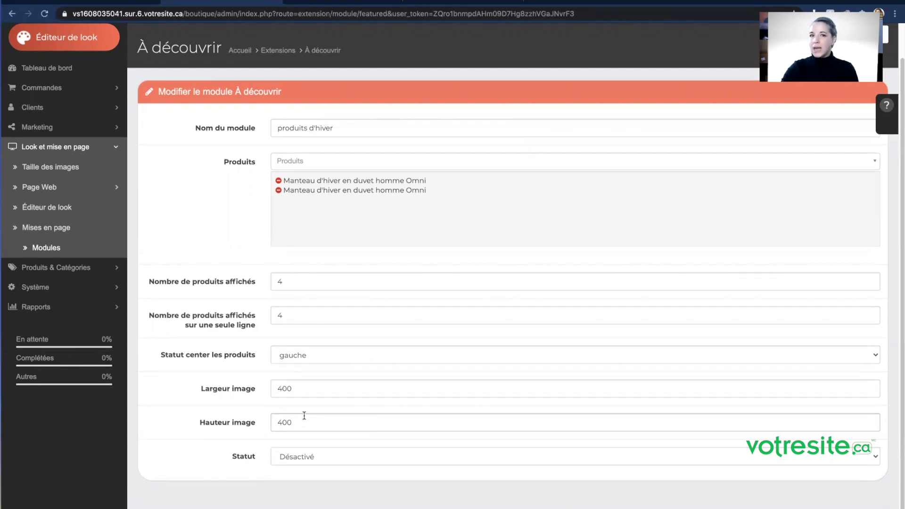
Set the produits d'hiver module's status to Activé and save it
{"action": "left_click", "coordinate": [303, 457]}
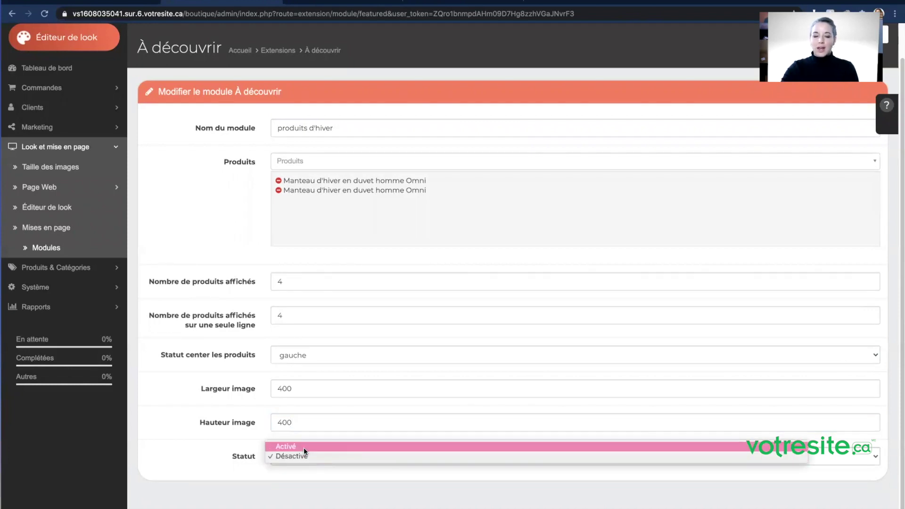
{"action": "left_click", "coordinate": [303, 448]}
{"action": "scroll", "coordinate": [422, 493], "scroll_direction": "up", "scroll_amount": 1}
{"action": "scroll", "coordinate": [425, 489], "scroll_direction": "up", "scroll_amount": 2}
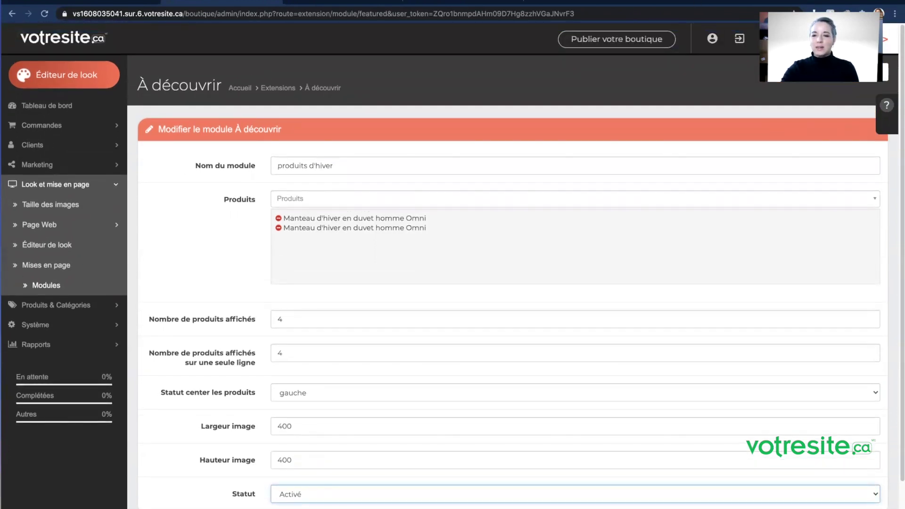
{"action": "left_click", "coordinate": [855, 71]}
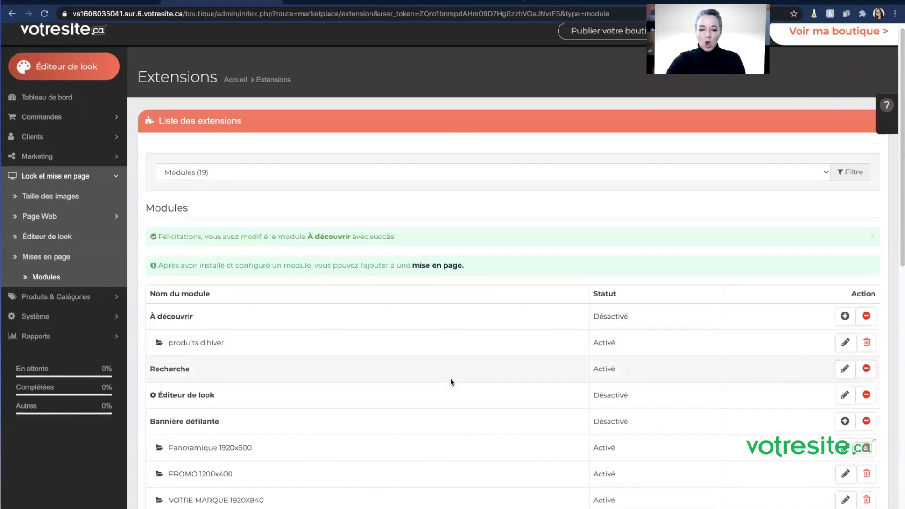
Add a new En vedette module and name it "produits vedette page d'accueil"
{"action": "scroll", "coordinate": [451, 378], "scroll_direction": "down", "scroll_amount": 1}
{"action": "scroll", "coordinate": [449, 383], "scroll_direction": "down", "scroll_amount": 5}
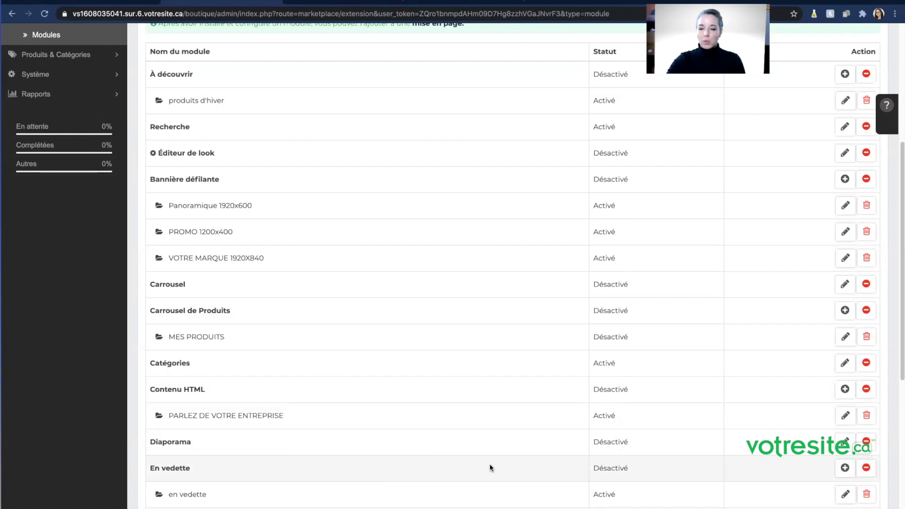
{"action": "left_click", "coordinate": [845, 469]}
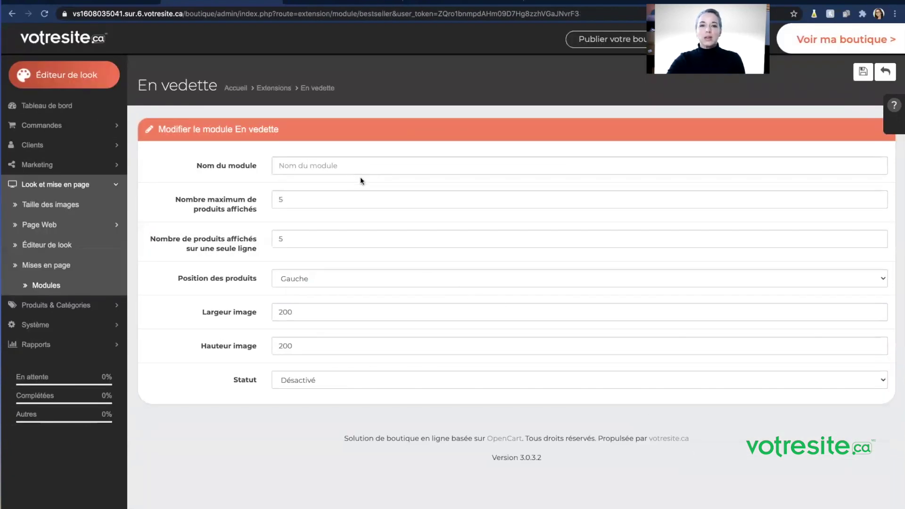
{"action": "left_click", "coordinate": [341, 165]}
{"action": "left_click", "coordinate": [347, 165]}
{"action": "type", "text": "p"}
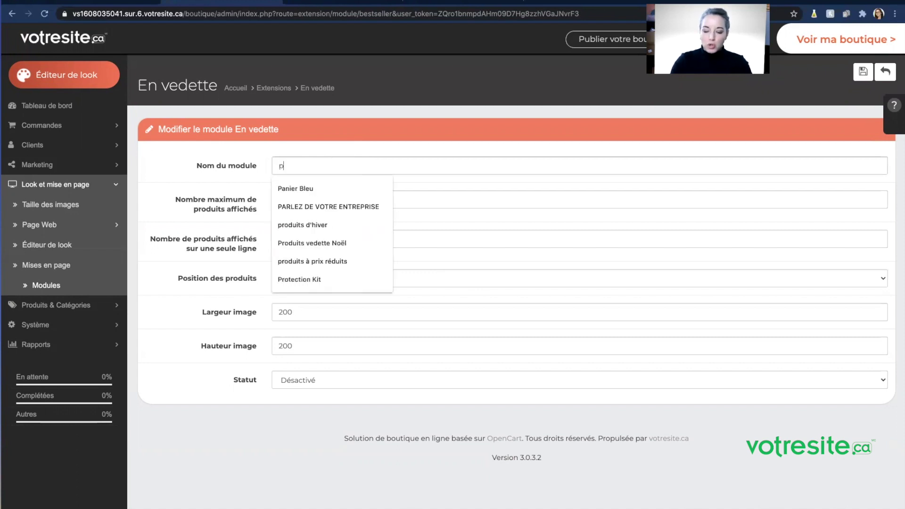
{"action": "type", "text": "roduits vedette"}
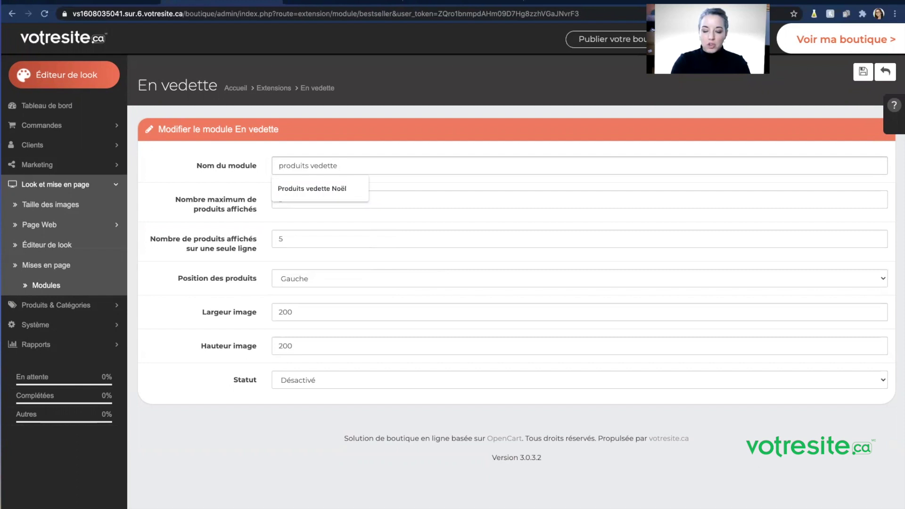
{"action": "type", "text": " page d'accu"}
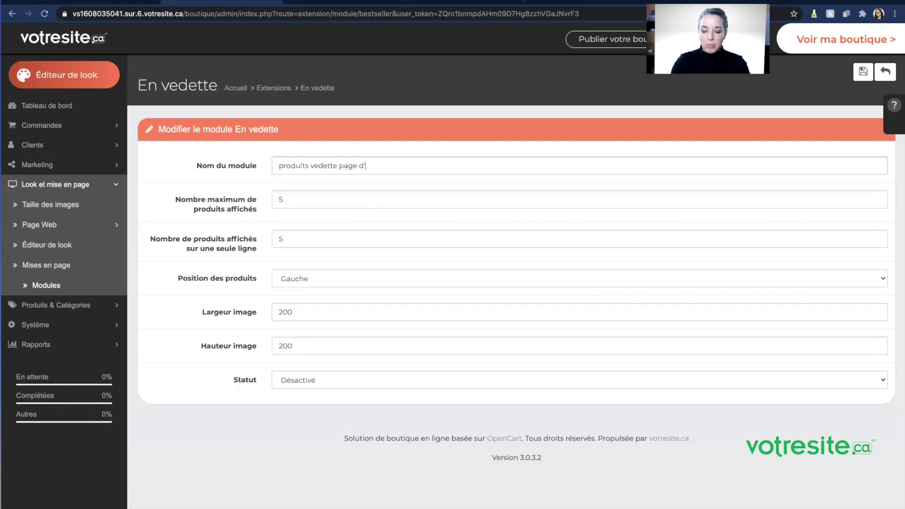
{"action": "type", "text": "eil"}
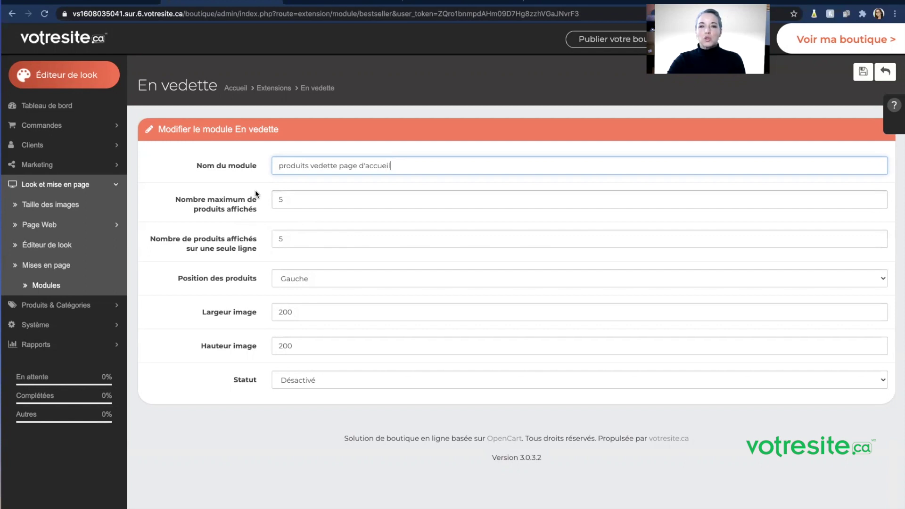
Set the En vedette module's products per line and maximum number of displayed products to 4 each
{"action": "double_click", "coordinate": [289, 237]}
{"action": "type", "text": "4"}
{"action": "double_click", "coordinate": [281, 203]}
{"action": "type", "text": "4"}
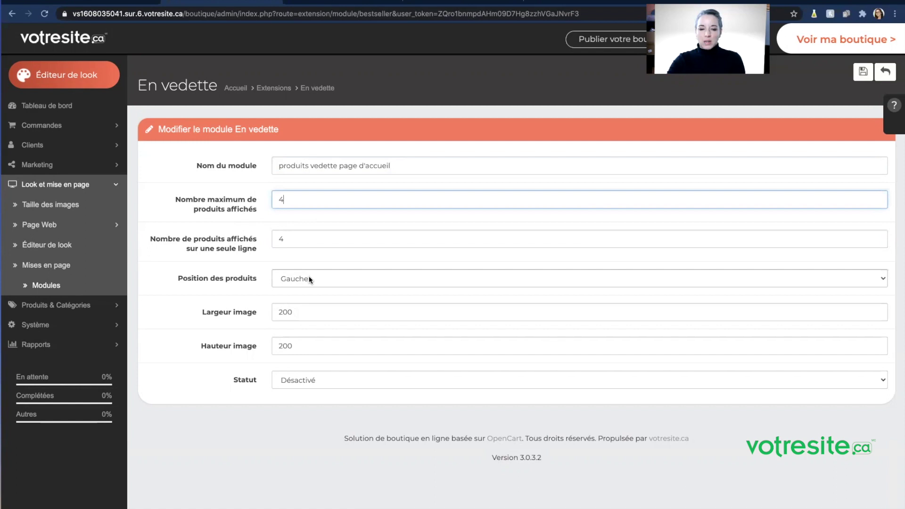
Set the En vedette module's image width and height to 400
{"action": "double_click", "coordinate": [303, 313]}
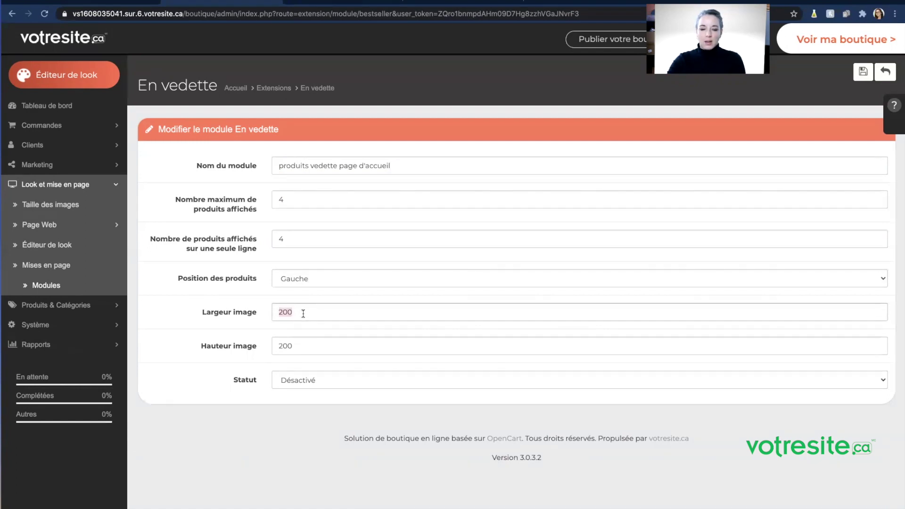
{"action": "type", "text": "400"}
{"action": "key", "text": "Tab"}
{"action": "type", "text": "400"}
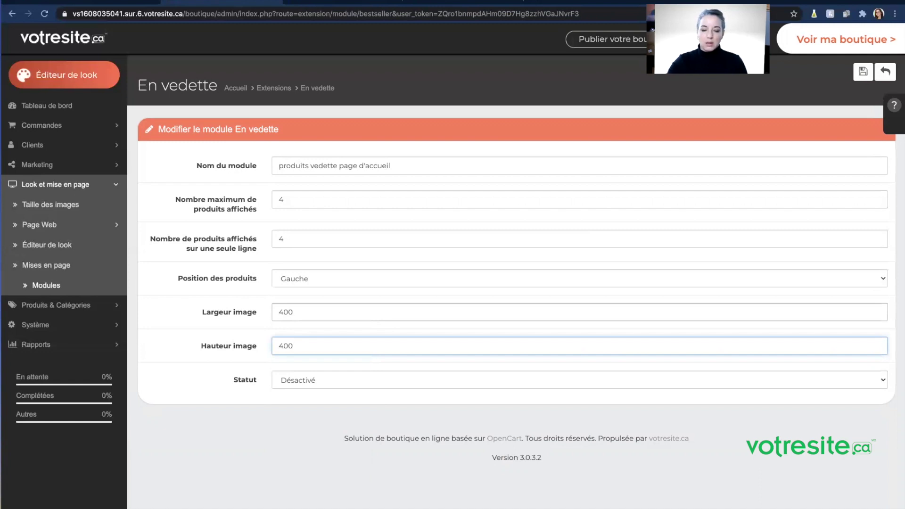
Set the En vedette module's status to Activé and save it
{"action": "left_click", "coordinate": [318, 381]}
{"action": "left_click", "coordinate": [319, 370]}
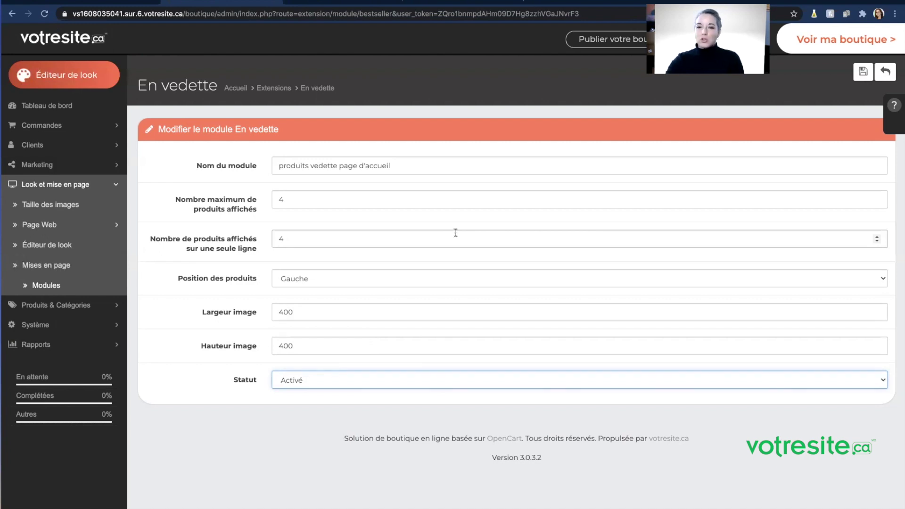
{"action": "left_click", "coordinate": [863, 71]}
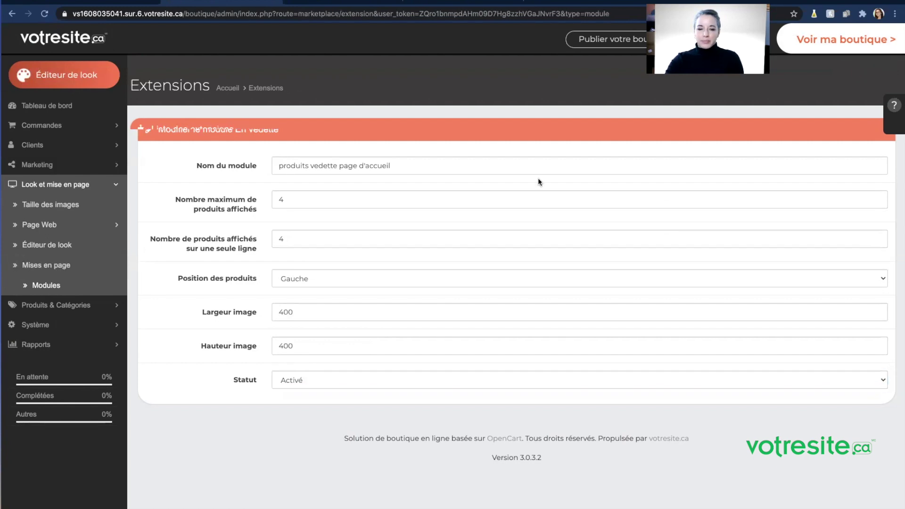
Add a new Nouveautés module and name it "nouveaux produits accueil"
{"action": "scroll", "coordinate": [393, 386], "scroll_direction": "down", "scroll_amount": 1}
{"action": "scroll", "coordinate": [393, 386], "scroll_direction": "down", "scroll_amount": 5}
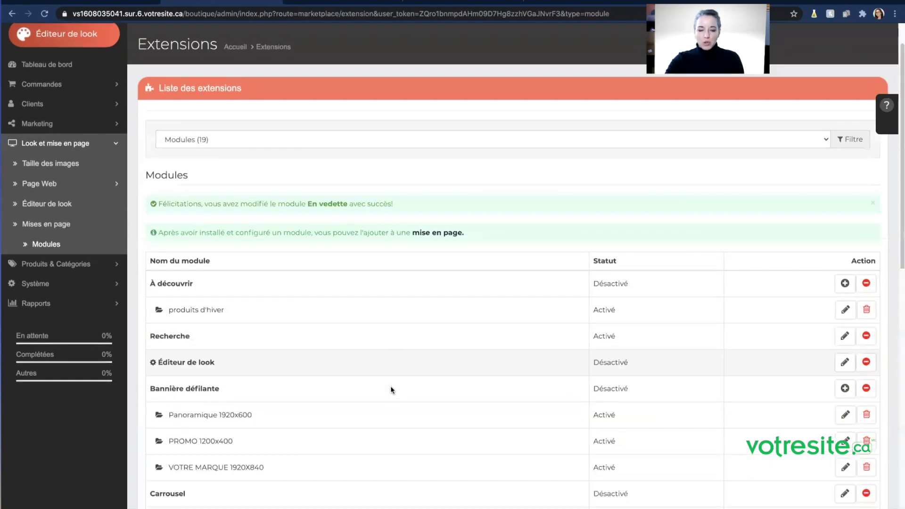
{"action": "scroll", "coordinate": [390, 390], "scroll_direction": "down", "scroll_amount": 6}
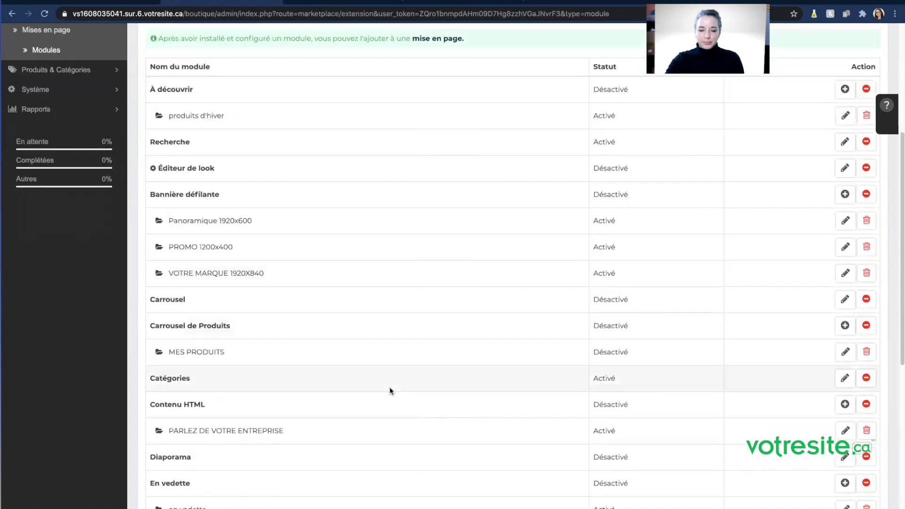
{"action": "scroll", "coordinate": [388, 390], "scroll_direction": "down", "scroll_amount": 3}
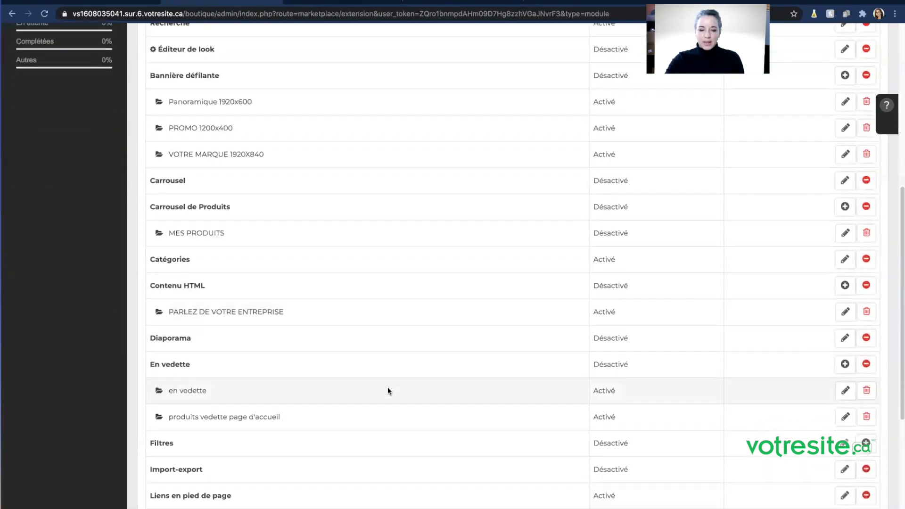
{"action": "scroll", "coordinate": [323, 417], "scroll_direction": "down", "scroll_amount": 1}
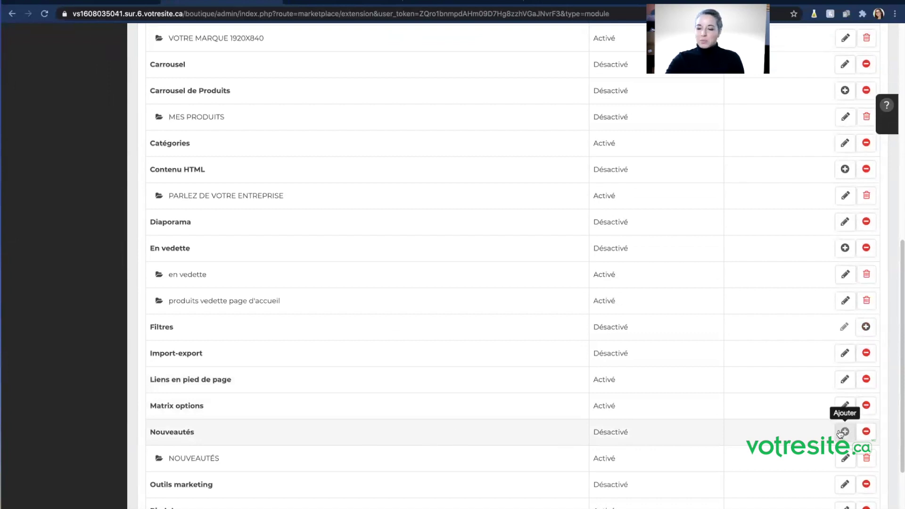
{"action": "left_click", "coordinate": [842, 432]}
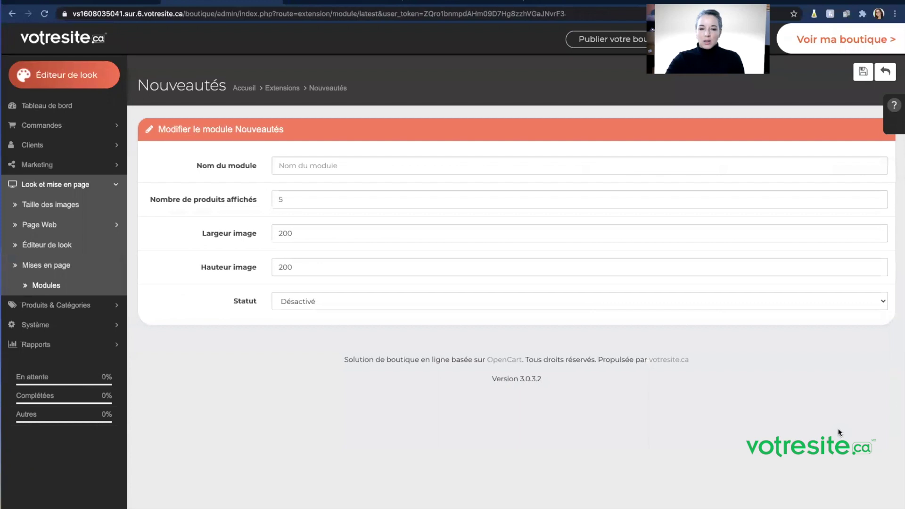
{"action": "left_click", "coordinate": [357, 168]}
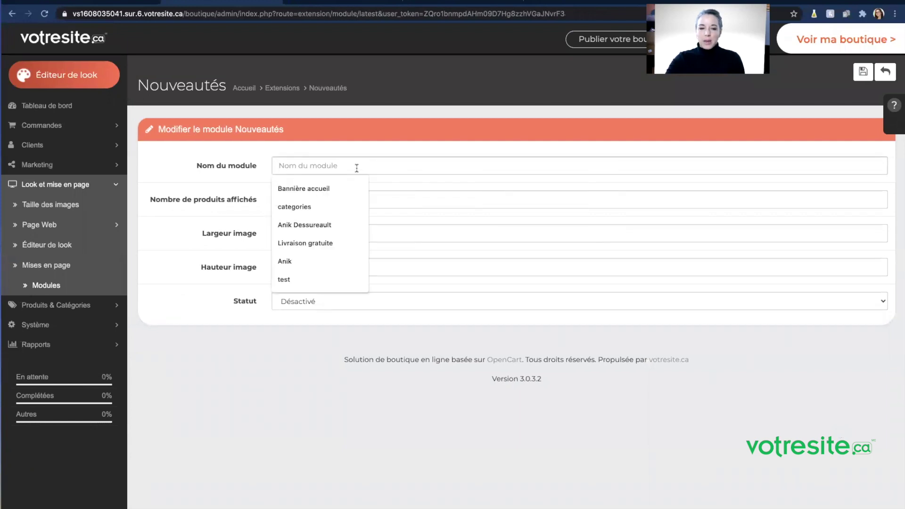
{"action": "type", "text": "no"}
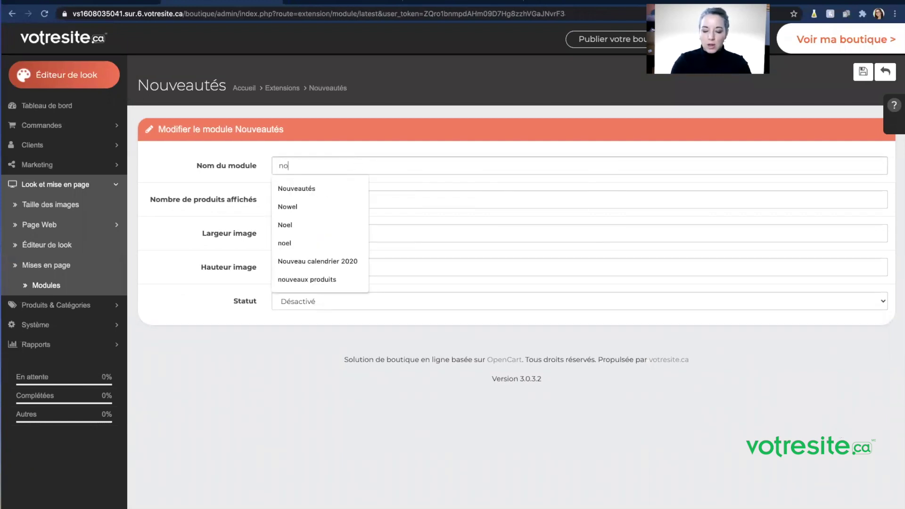
{"action": "type", "text": "uveaux pro"}
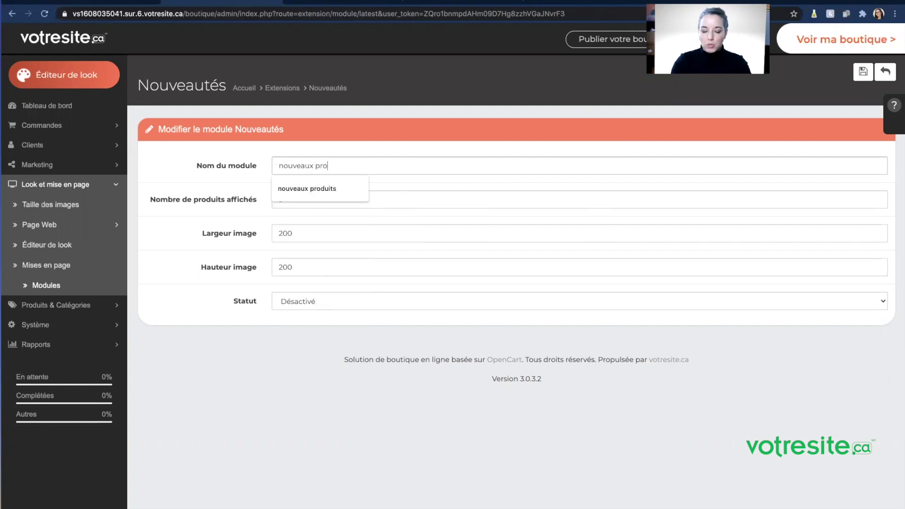
{"action": "type", "text": "duits accueil"}
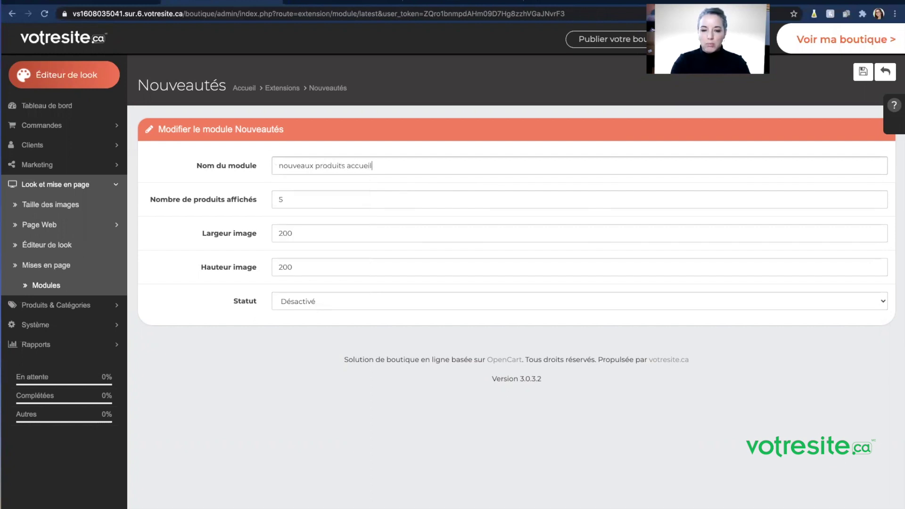
Set the Nouveautés module to display 4 products, with image width and height of 400 each
{"action": "left_click", "coordinate": [303, 200]}
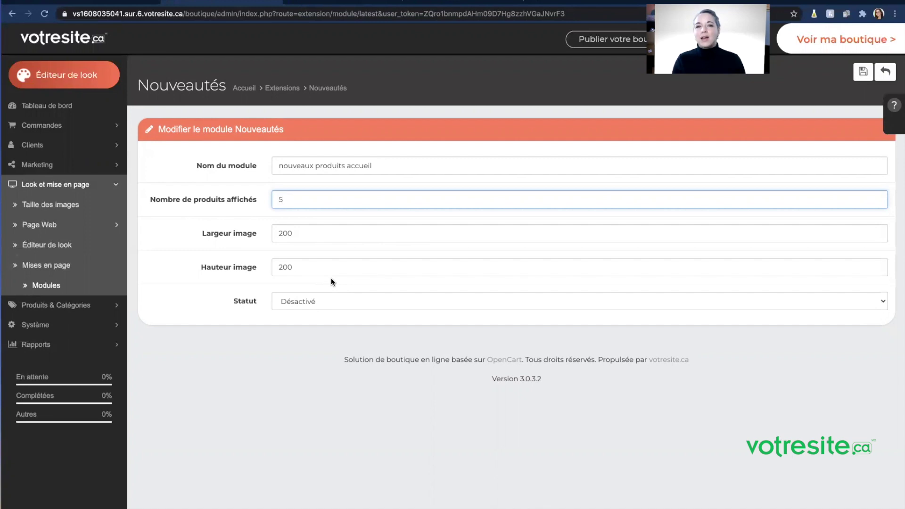
{"action": "double_click", "coordinate": [282, 199]}
{"action": "type", "text": "4"}
{"action": "double_click", "coordinate": [283, 231]}
{"action": "type", "text": "400"}
{"action": "key", "text": "Tab"}
{"action": "type", "text": "400"}
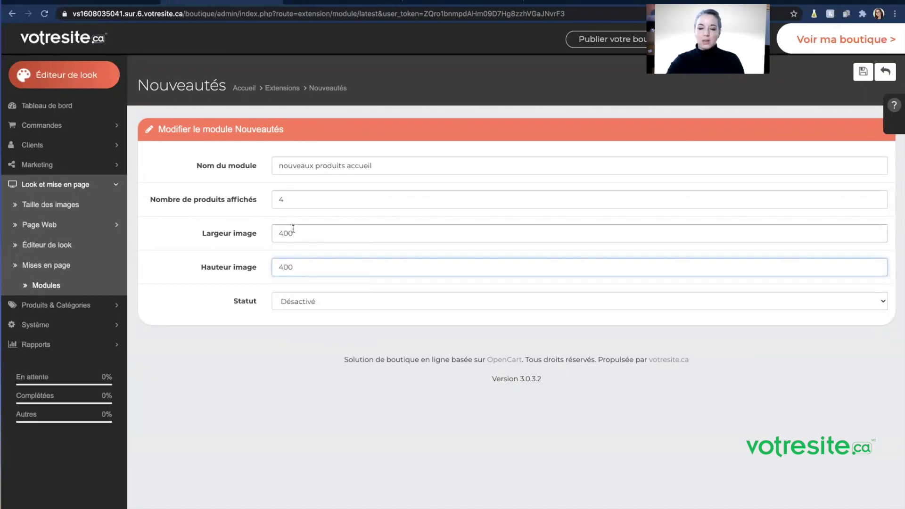
Set the Nouveautés module's status to Activé and save it
{"action": "left_click", "coordinate": [313, 299]}
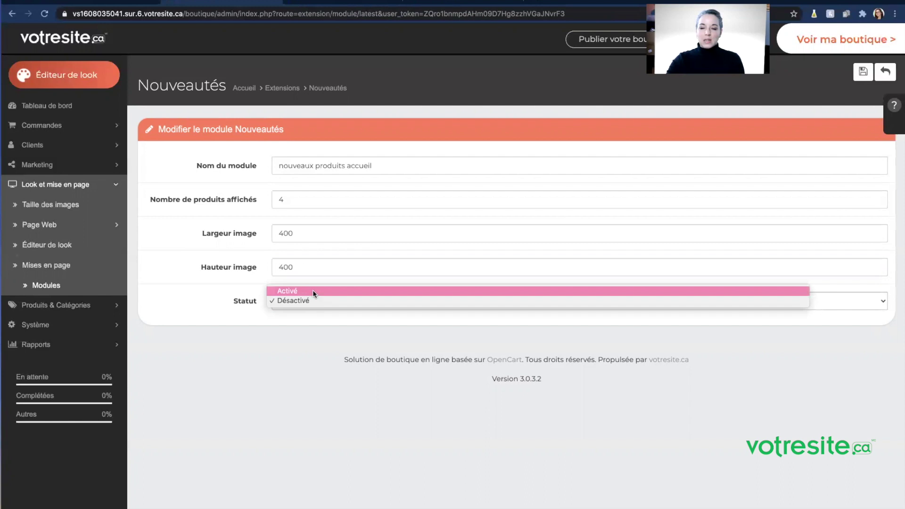
{"action": "left_click", "coordinate": [312, 291]}
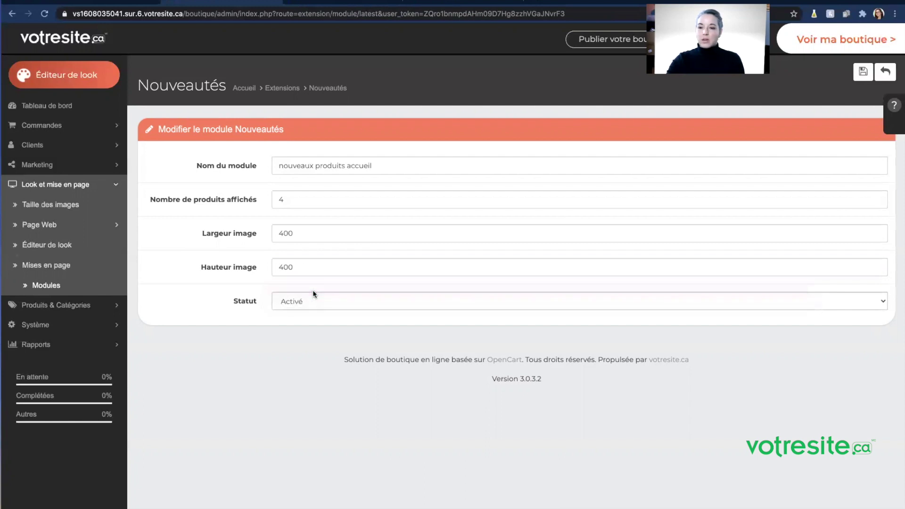
{"action": "left_click", "coordinate": [863, 71]}
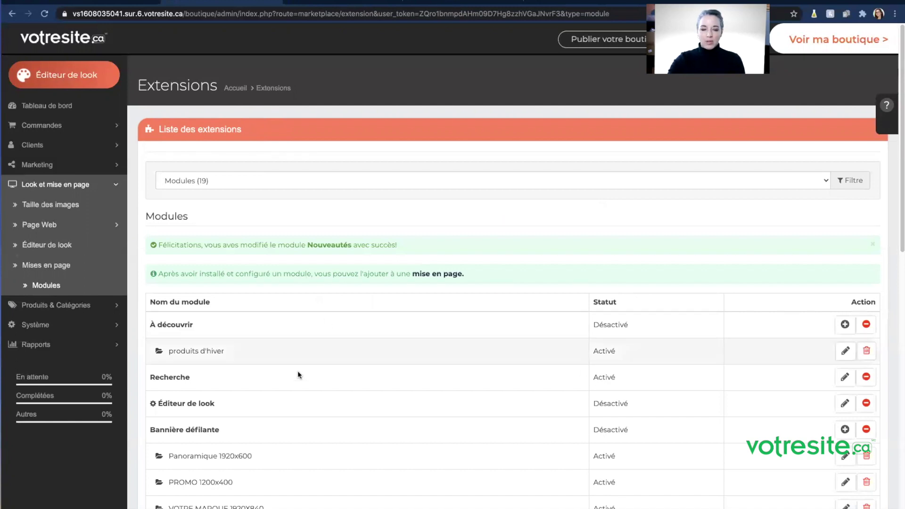
Install the Promotions extension from the list of modules
{"action": "scroll", "coordinate": [289, 390], "scroll_direction": "down", "scroll_amount": 2}
{"action": "scroll", "coordinate": [289, 387], "scroll_direction": "down", "scroll_amount": 7}
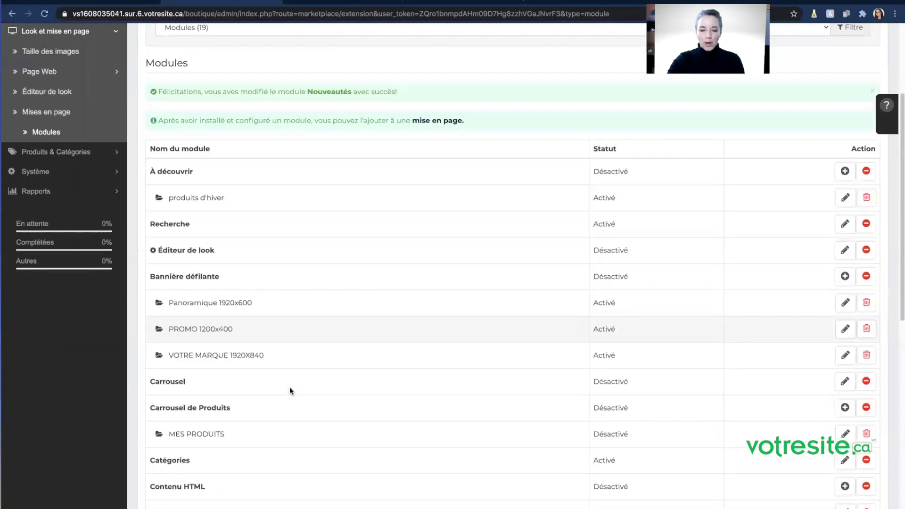
{"action": "scroll", "coordinate": [290, 386], "scroll_direction": "down", "scroll_amount": 3}
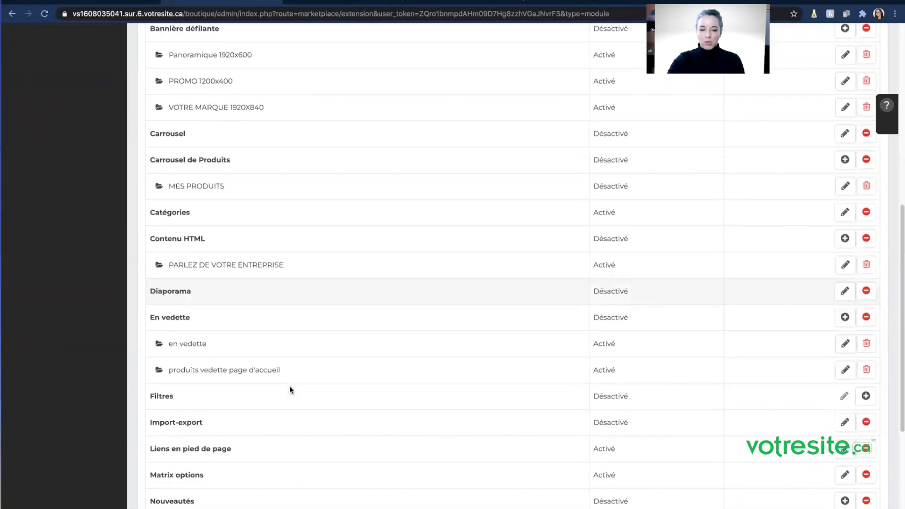
{"action": "scroll", "coordinate": [290, 386], "scroll_direction": "down", "scroll_amount": 1}
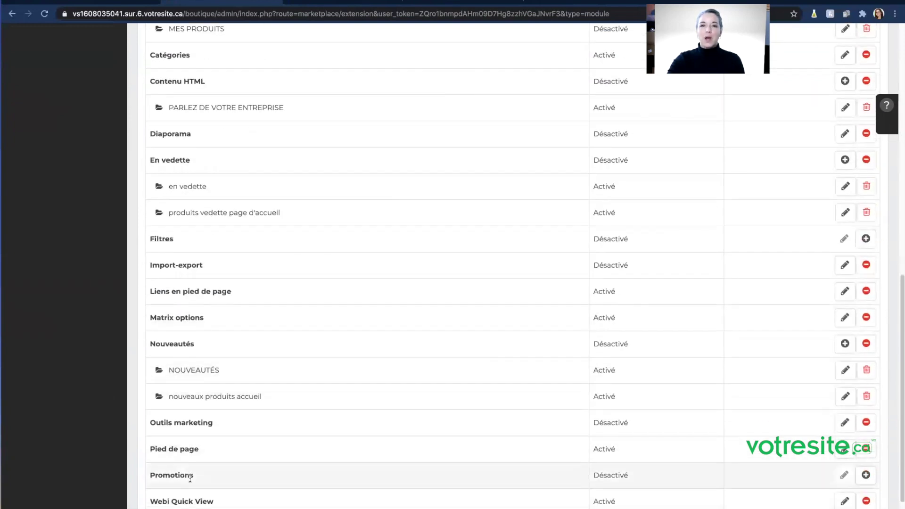
{"action": "left_click", "coordinate": [864, 475]}
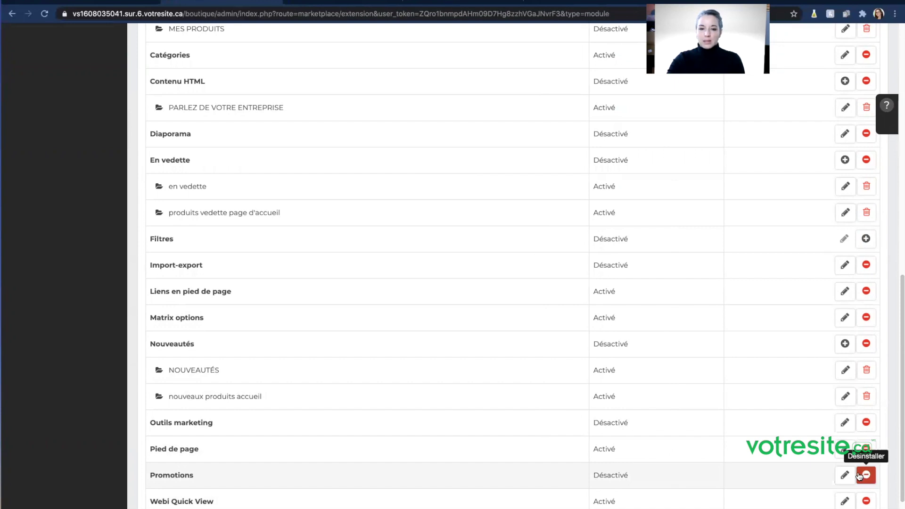
Open the Promotions module's settings and name the module "promotion accueil"
{"action": "left_click", "coordinate": [846, 476]}
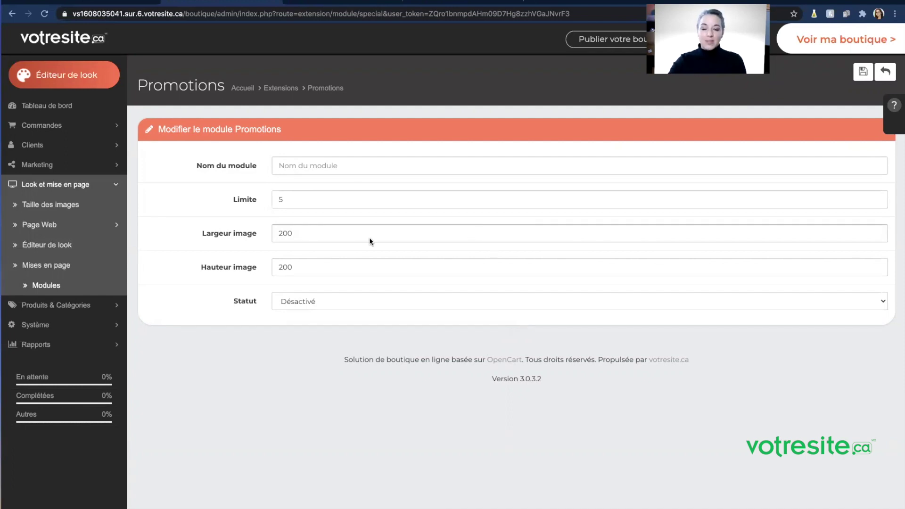
{"action": "left_click", "coordinate": [350, 165]}
{"action": "type", "text": "p"}
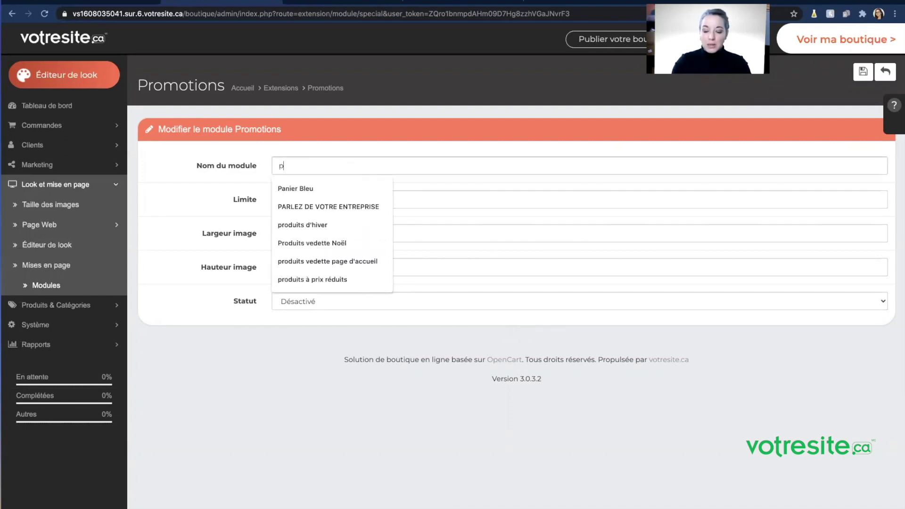
{"action": "type", "text": "romotion accueil"}
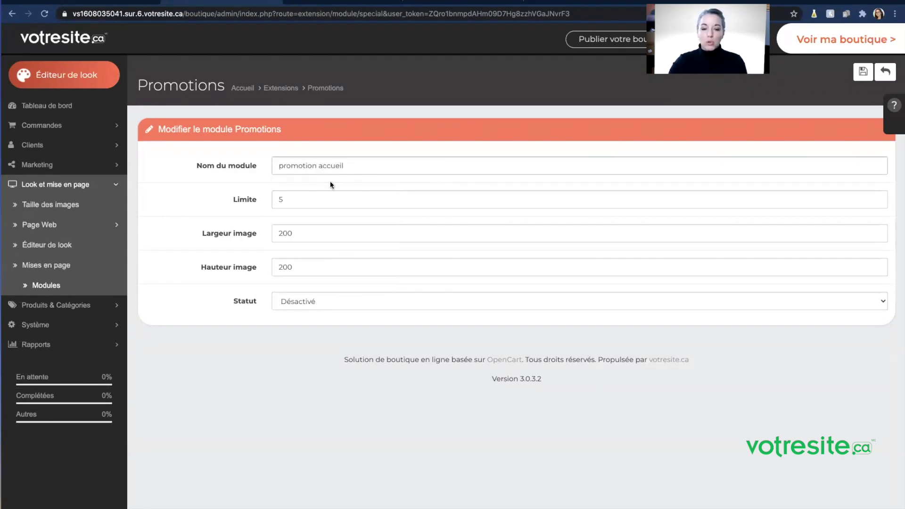
Set the Promotions module's limit to 8 and its image width and height to 400 each
{"action": "double_click", "coordinate": [306, 201]}
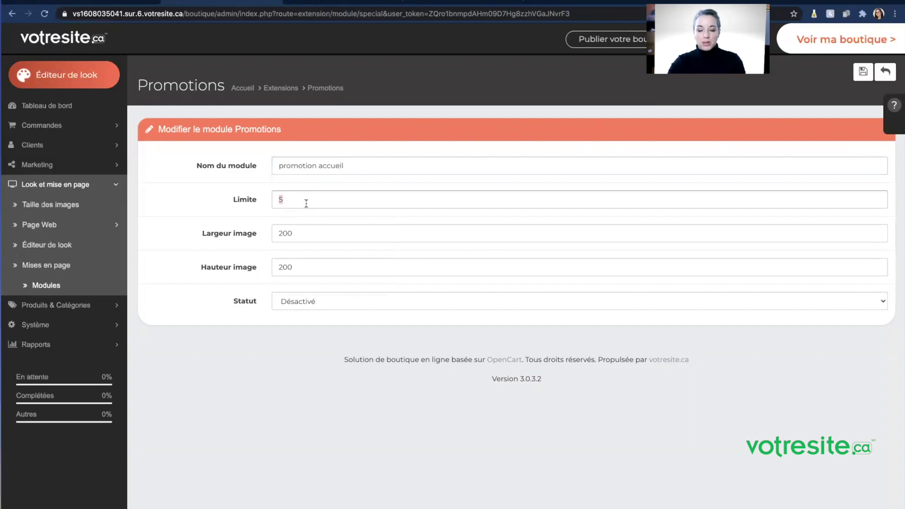
{"action": "type", "text": "8"}
{"action": "double_click", "coordinate": [301, 231]}
{"action": "type", "text": "400"}
{"action": "key", "text": "Tab"}
{"action": "type", "text": "400"}
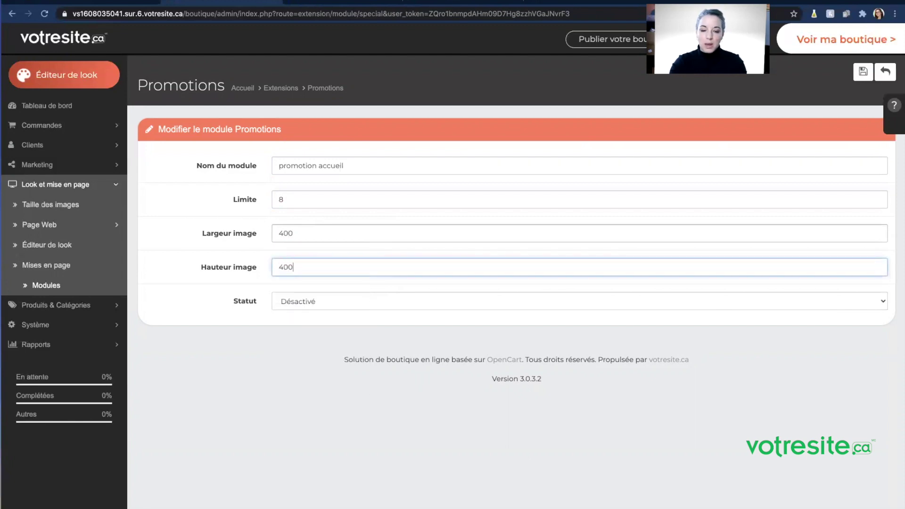
Set the Promotions module's status to Activé and save it
{"action": "left_click", "coordinate": [311, 297]}
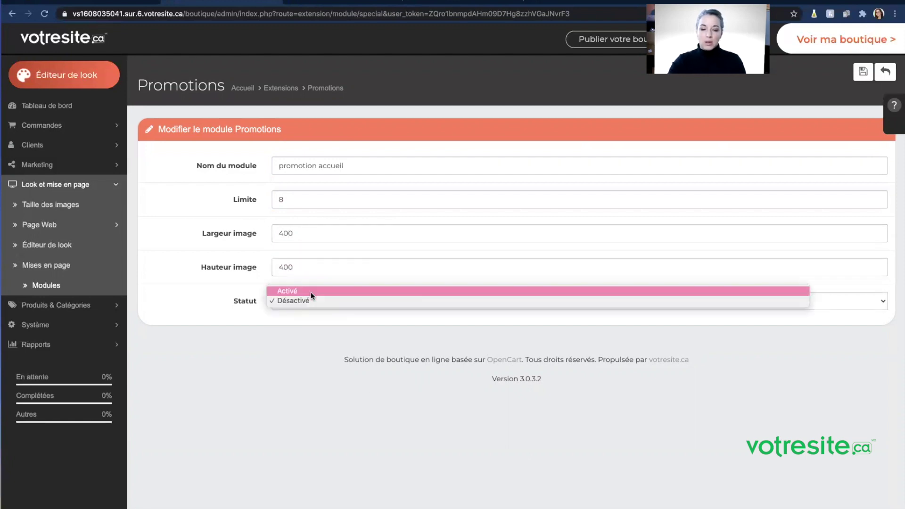
{"action": "left_click", "coordinate": [317, 285]}
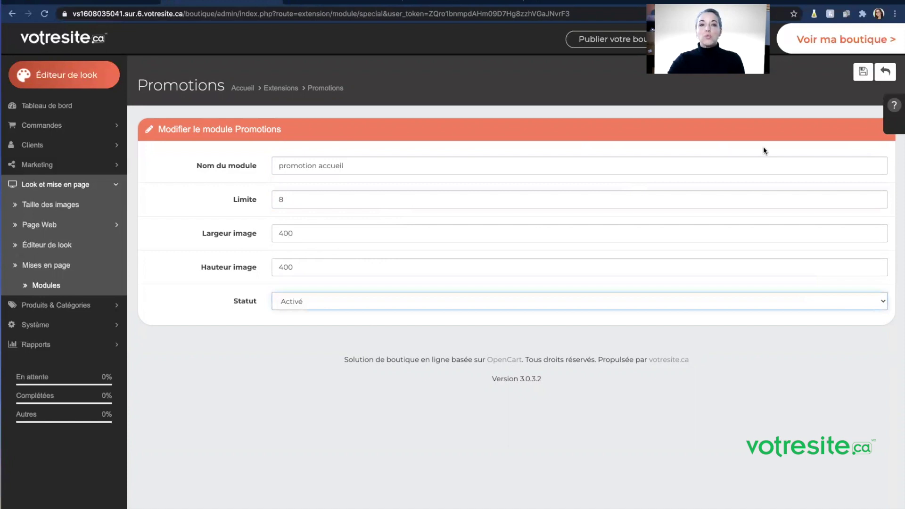
{"action": "left_click", "coordinate": [565, 313]}
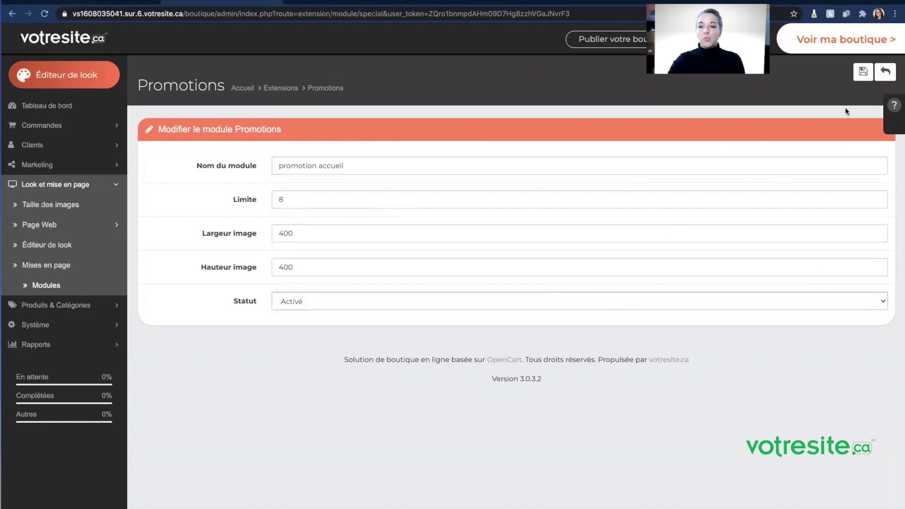
{"action": "left_click", "coordinate": [863, 74]}
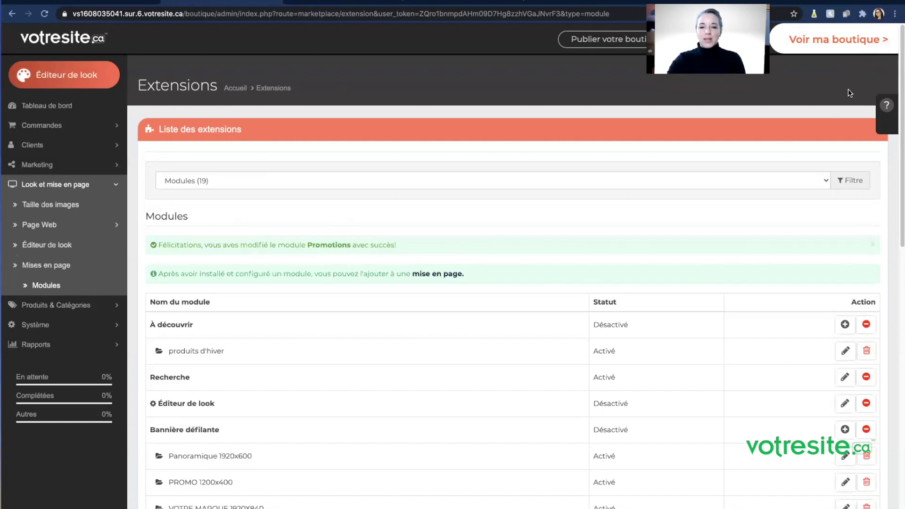
Go to the list of page layouts (Mises en page) and look through the layouts available for the shop
{"action": "left_click_drag", "start_coordinate": [474, 274], "coordinate": [252, 276]}
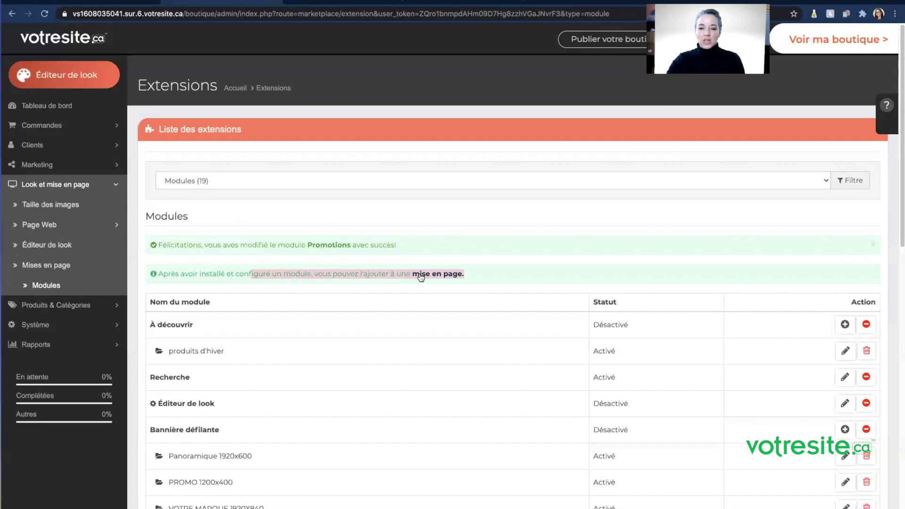
{"action": "left_click", "coordinate": [443, 278]}
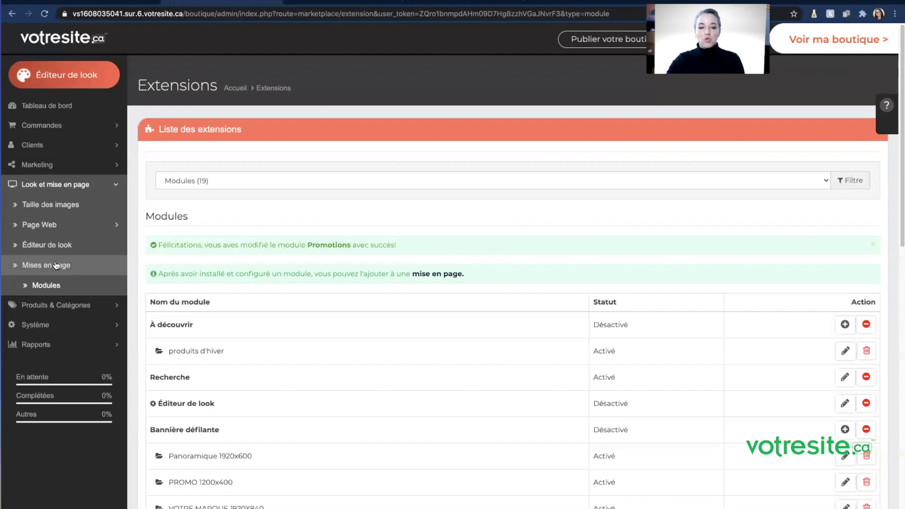
{"action": "left_click", "coordinate": [427, 275]}
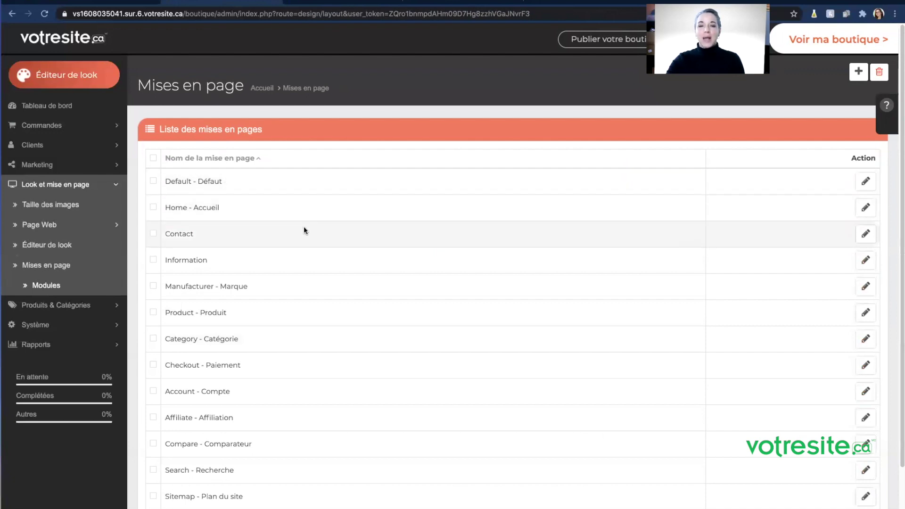
{"action": "scroll", "coordinate": [304, 231], "scroll_direction": "down", "scroll_amount": 1}
{"action": "scroll", "coordinate": [305, 231], "scroll_direction": "down", "scroll_amount": 1}
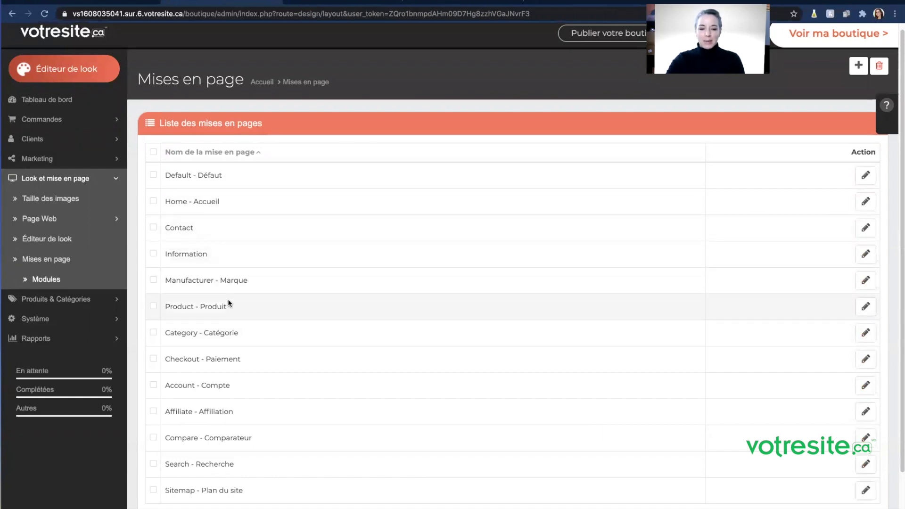
{"action": "scroll", "coordinate": [253, 412], "scroll_direction": "down", "scroll_amount": 1}
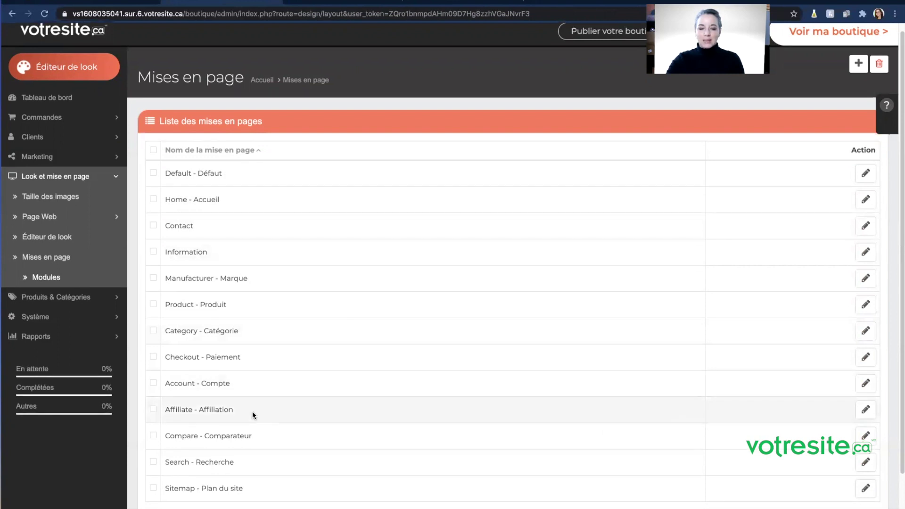
{"action": "scroll", "coordinate": [253, 411], "scroll_direction": "down", "scroll_amount": 2}
{"action": "scroll", "coordinate": [253, 410], "scroll_direction": "up", "scroll_amount": 3}
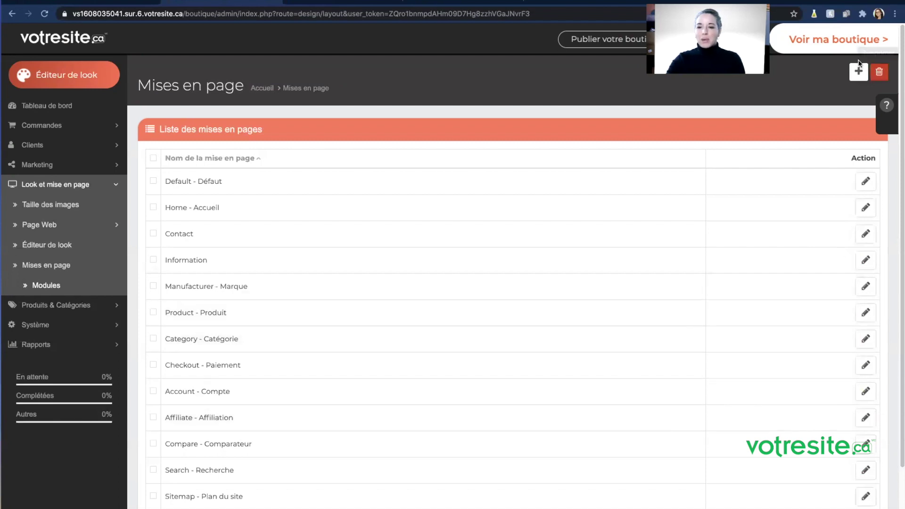
Open the shop's storefront and look through the modules shown on its home page down to the footer
{"action": "left_click", "coordinate": [834, 40]}
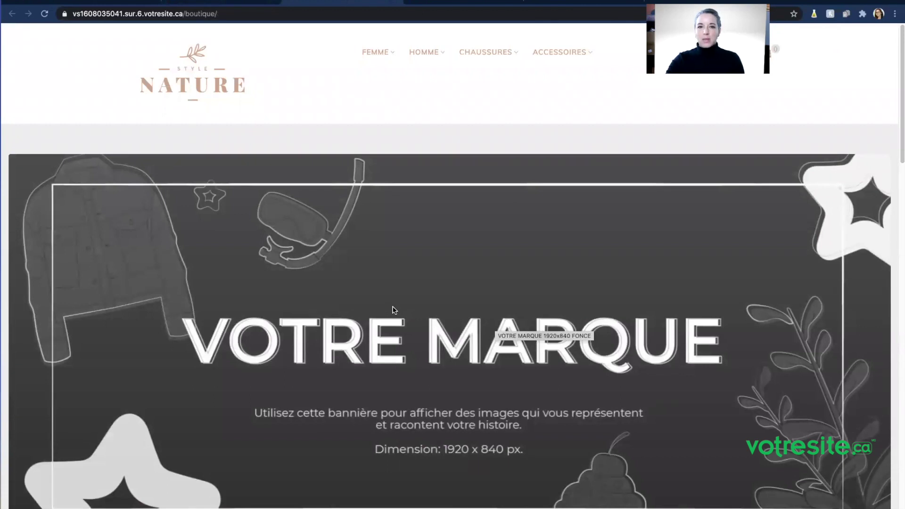
{"action": "scroll", "coordinate": [394, 309], "scroll_direction": "down", "scroll_amount": 3}
{"action": "scroll", "coordinate": [394, 310], "scroll_direction": "down", "scroll_amount": 3}
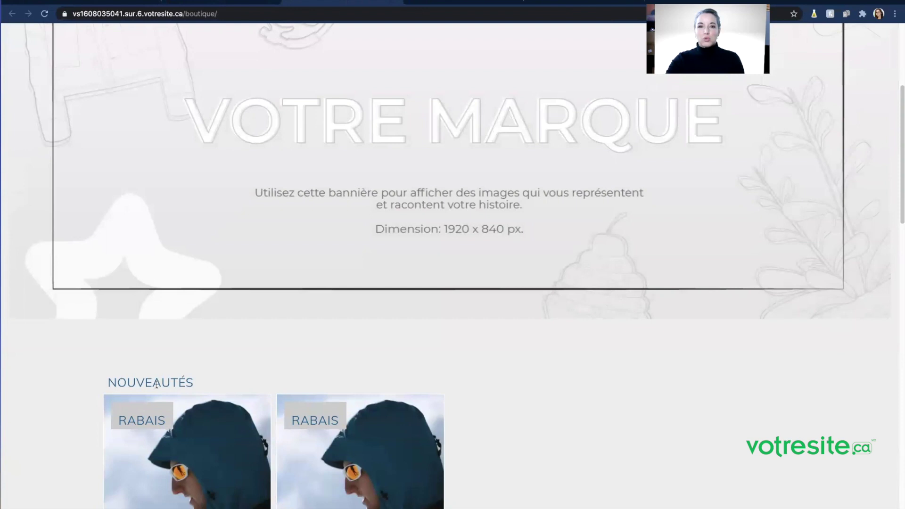
{"action": "scroll", "coordinate": [157, 383], "scroll_direction": "down", "scroll_amount": 2}
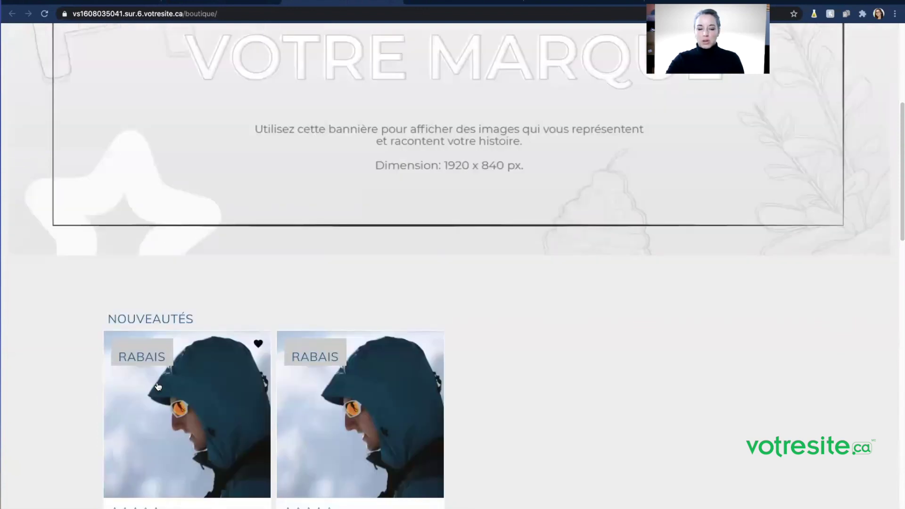
{"action": "scroll", "coordinate": [158, 385], "scroll_direction": "down", "scroll_amount": 5}
{"action": "scroll", "coordinate": [157, 382], "scroll_direction": "down", "scroll_amount": 3}
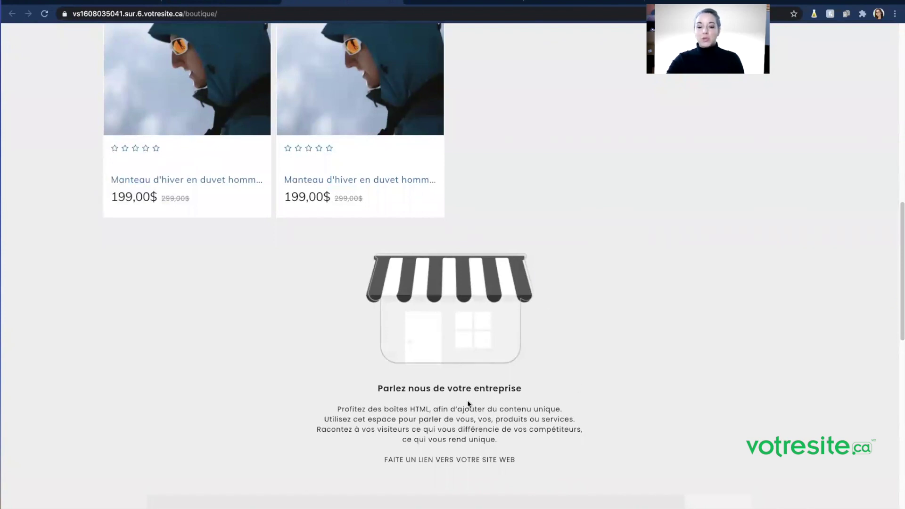
{"action": "scroll", "coordinate": [468, 400], "scroll_direction": "down", "scroll_amount": 1}
{"action": "scroll", "coordinate": [468, 400], "scroll_direction": "down", "scroll_amount": 1}
{"action": "scroll", "coordinate": [466, 401], "scroll_direction": "down", "scroll_amount": 2}
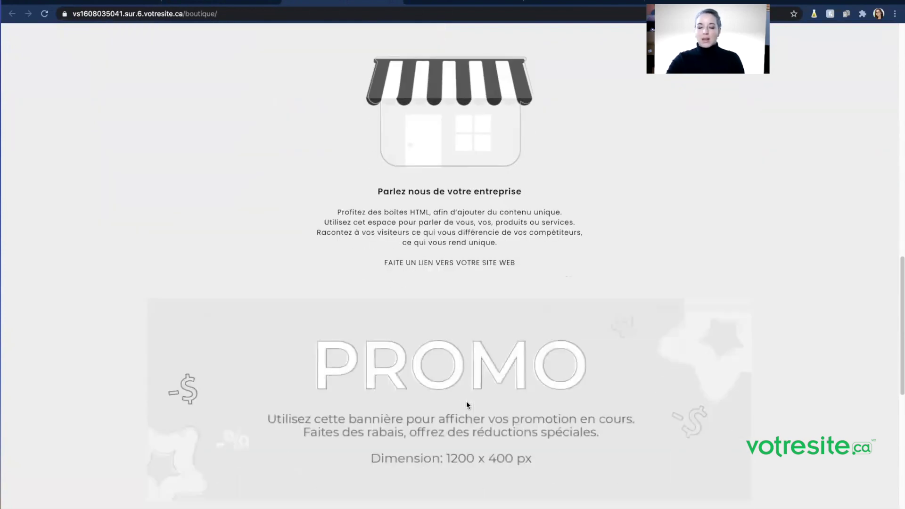
{"action": "scroll", "coordinate": [466, 401], "scroll_direction": "down", "scroll_amount": 4}
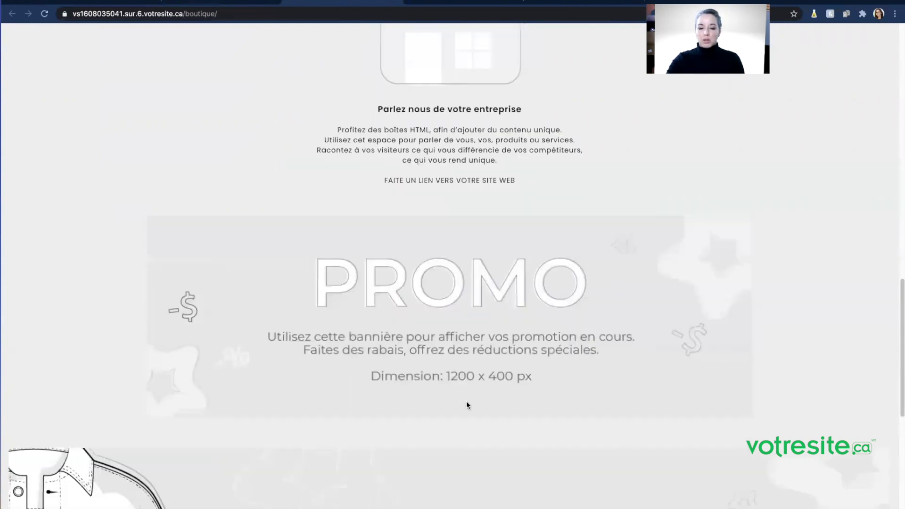
{"action": "scroll", "coordinate": [465, 404], "scroll_direction": "down", "scroll_amount": 4}
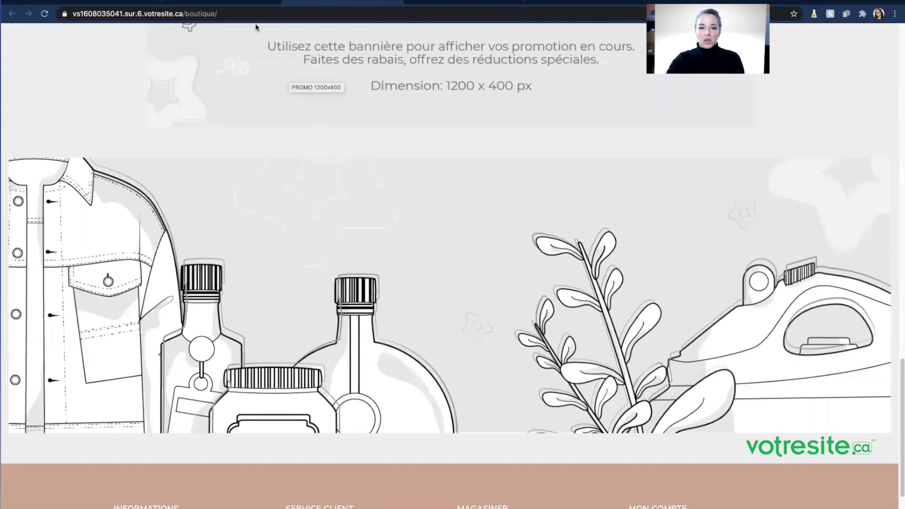
In the Home - Accueil layout, remove the en vedette, PARLEZ DE VOTRE ENTREPRISE, PROMO 1200x400 and Panoramique 1920x600 modules from Haut de la page and save
{"action": "left_click", "coordinate": [232, 1]}
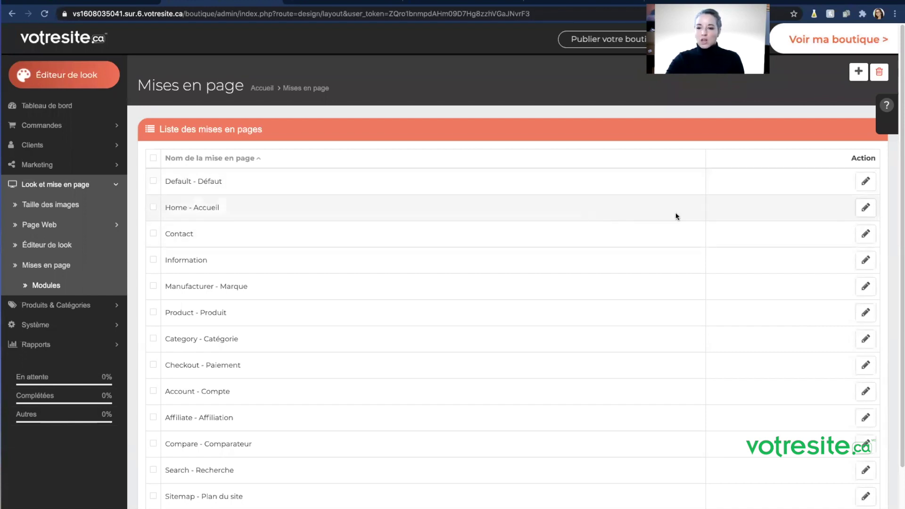
{"action": "left_click", "coordinate": [864, 208]}
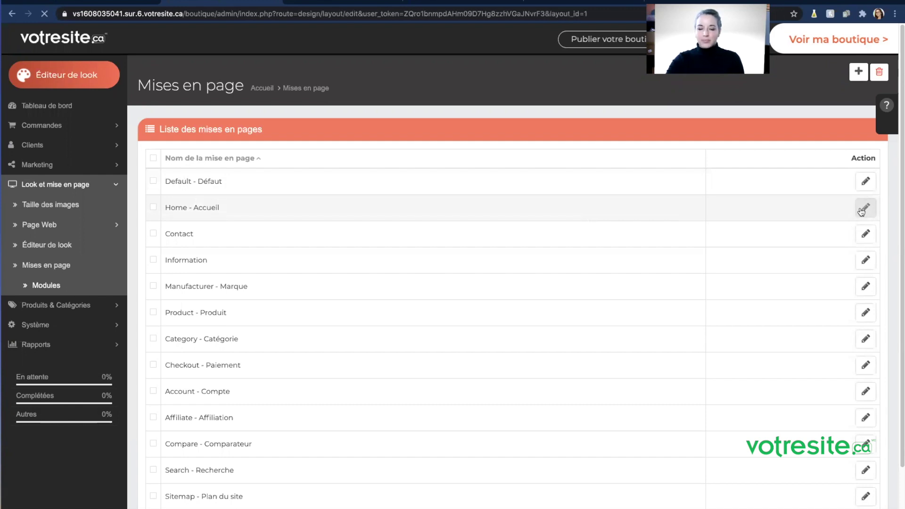
{"action": "scroll", "coordinate": [585, 262], "scroll_direction": "down", "scroll_amount": 2}
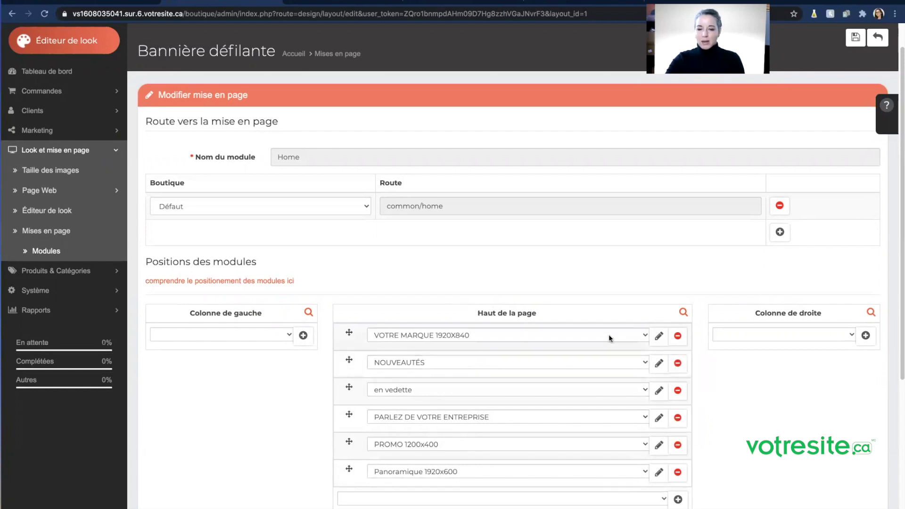
{"action": "left_click", "coordinate": [678, 391]}
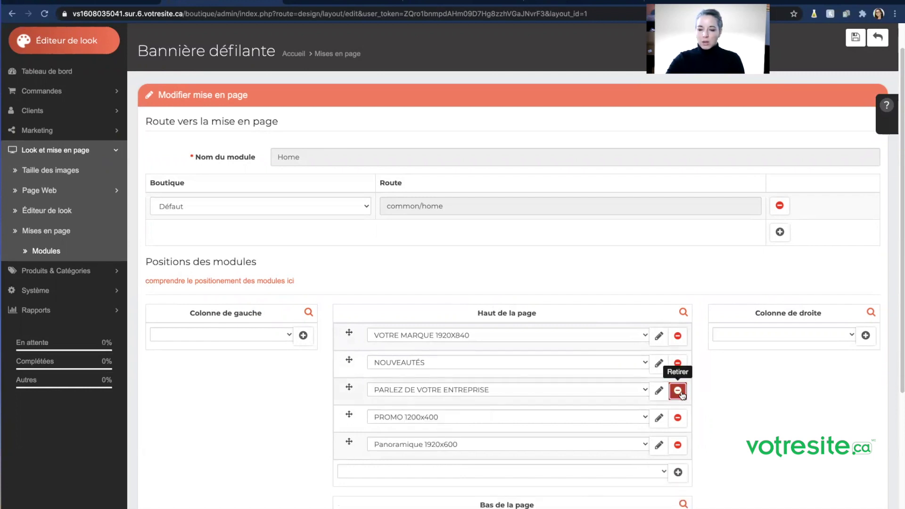
{"action": "left_click", "coordinate": [679, 392]}
{"action": "left_click", "coordinate": [680, 392]}
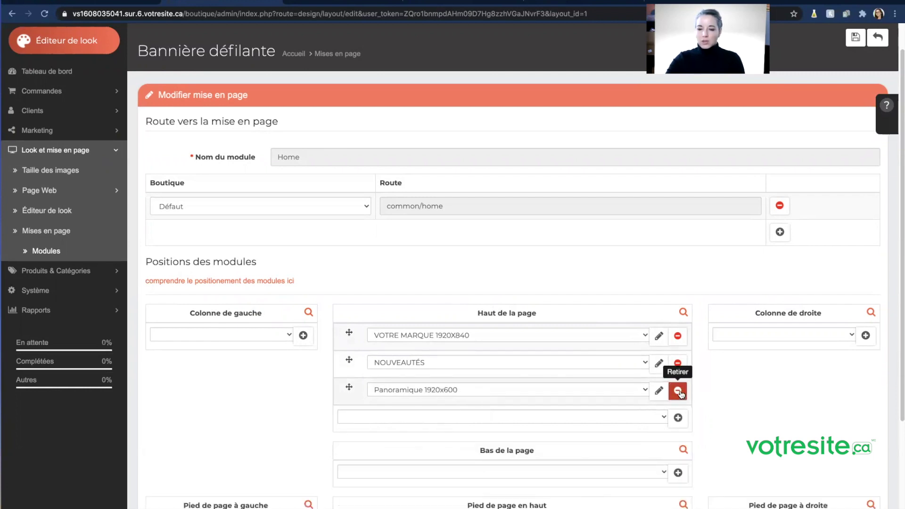
{"action": "left_click", "coordinate": [679, 392]}
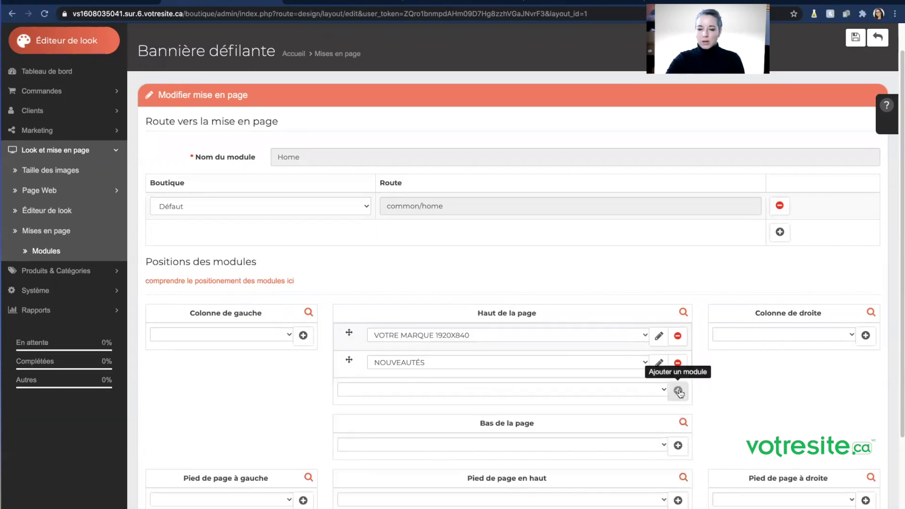
{"action": "left_click", "coordinate": [856, 38]}
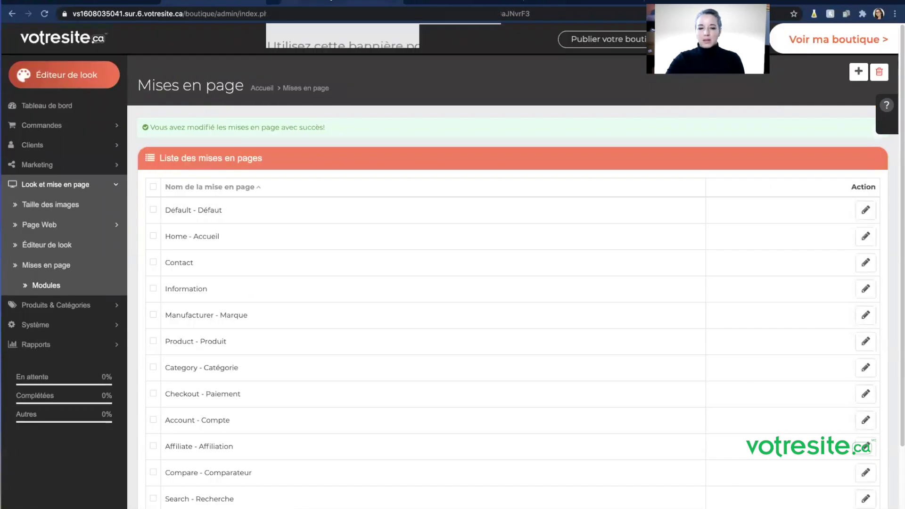
Reload the storefront and check which modules its home page displays
{"action": "left_click", "coordinate": [332, 4]}
{"action": "left_click", "coordinate": [44, 13]}
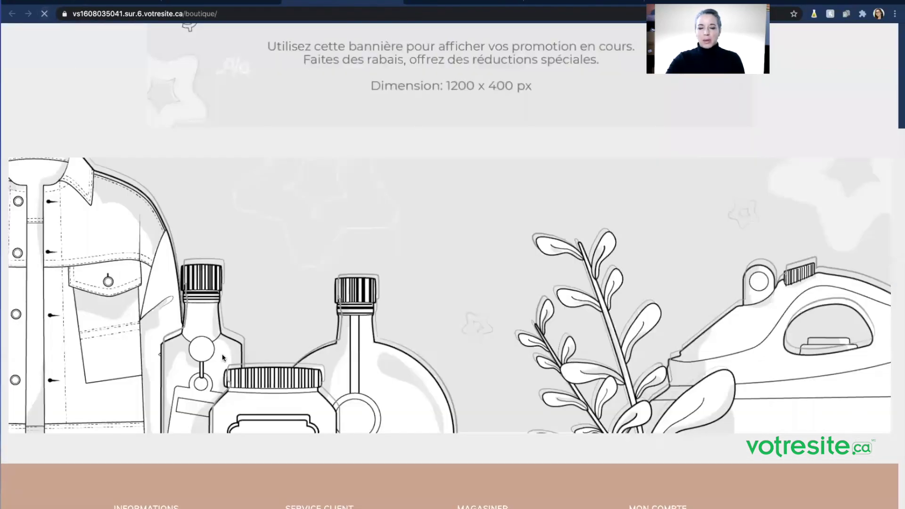
{"action": "scroll", "coordinate": [223, 357], "scroll_direction": "up", "scroll_amount": 15}
{"action": "scroll", "coordinate": [223, 357], "scroll_direction": "up", "scroll_amount": 1}
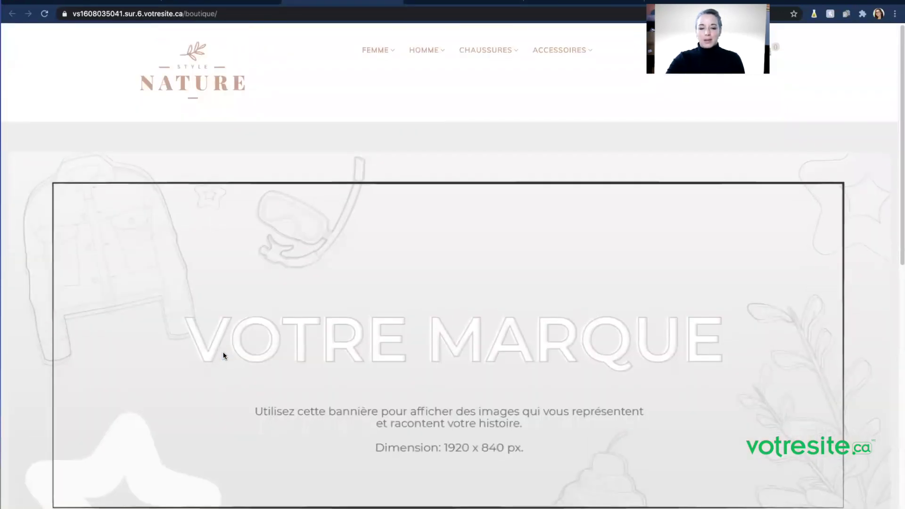
{"action": "scroll", "coordinate": [223, 357], "scroll_direction": "down", "scroll_amount": 9}
{"action": "scroll", "coordinate": [224, 357], "scroll_direction": "down", "scroll_amount": 2}
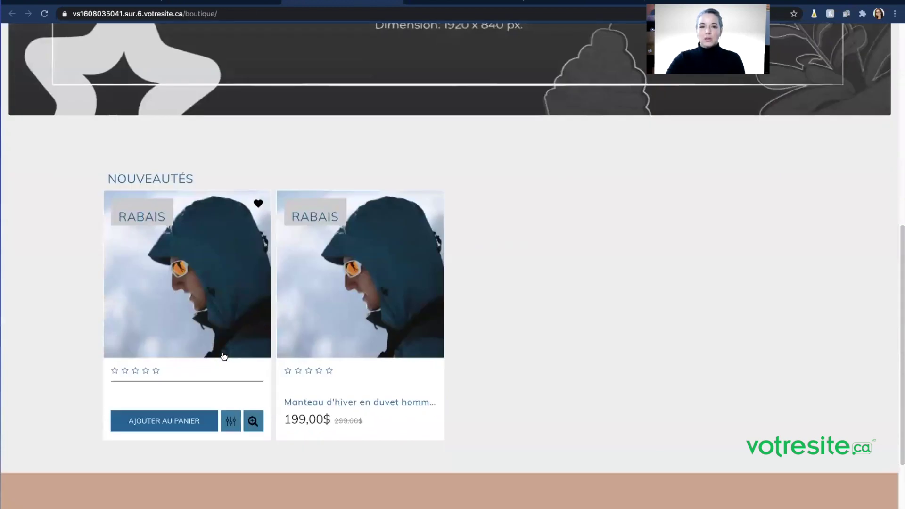
Reopen the Home - Accueil layout in the admin and examine the diagram explaining the module positions
{"action": "left_click", "coordinate": [226, 1]}
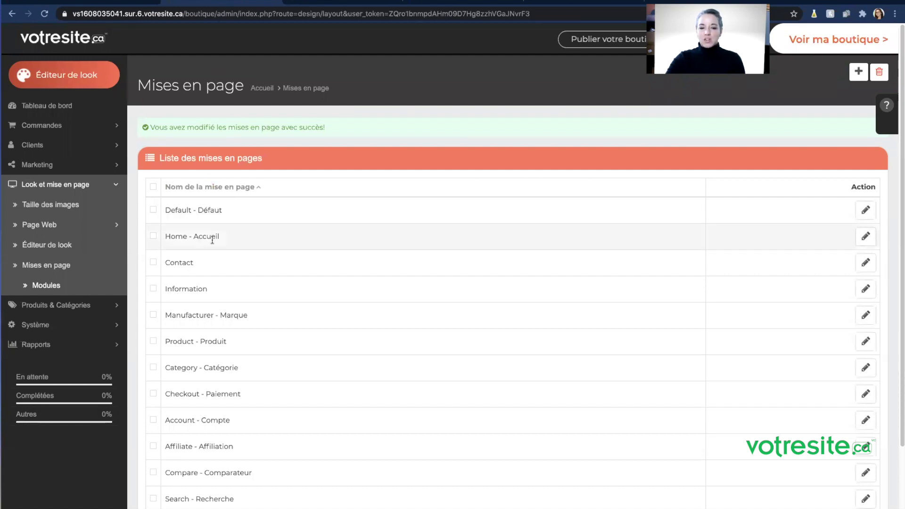
{"action": "left_click", "coordinate": [861, 239]}
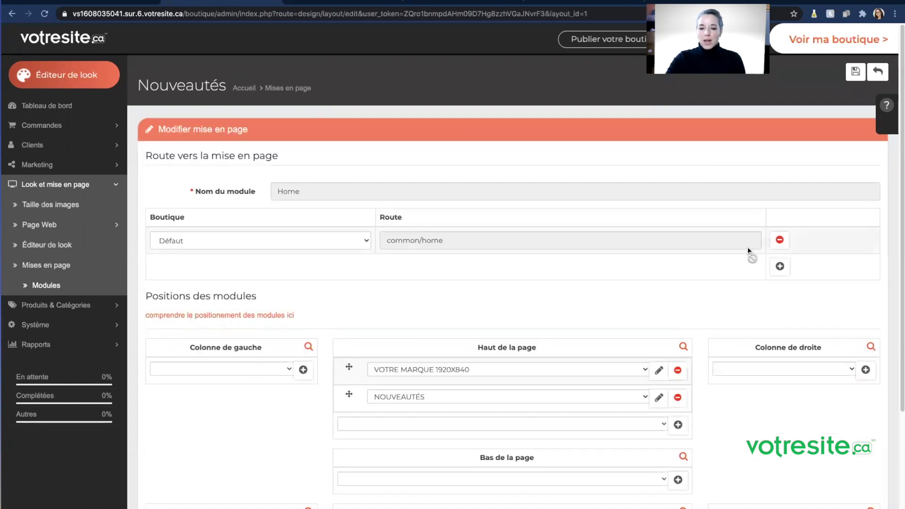
{"action": "scroll", "coordinate": [686, 366], "scroll_direction": "down", "scroll_amount": 1}
{"action": "scroll", "coordinate": [686, 365], "scroll_direction": "down", "scroll_amount": 1}
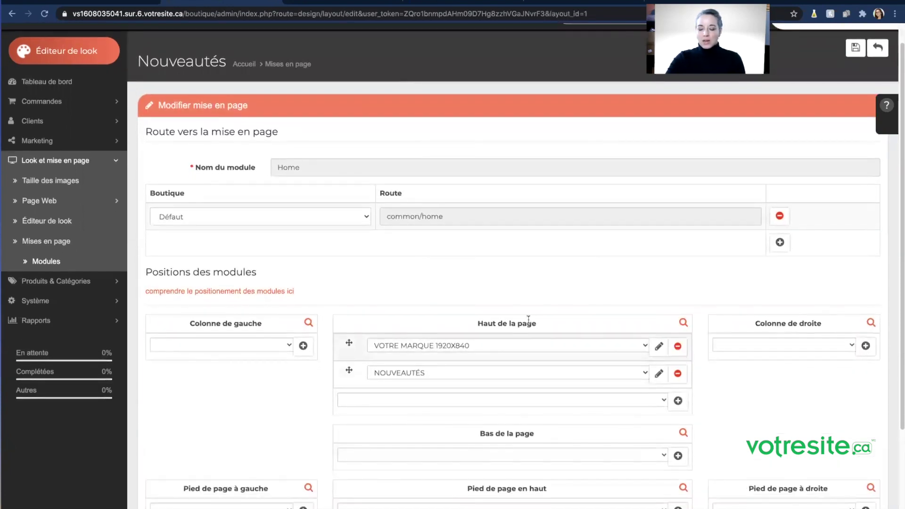
{"action": "scroll", "coordinate": [505, 448], "scroll_direction": "down", "scroll_amount": 3}
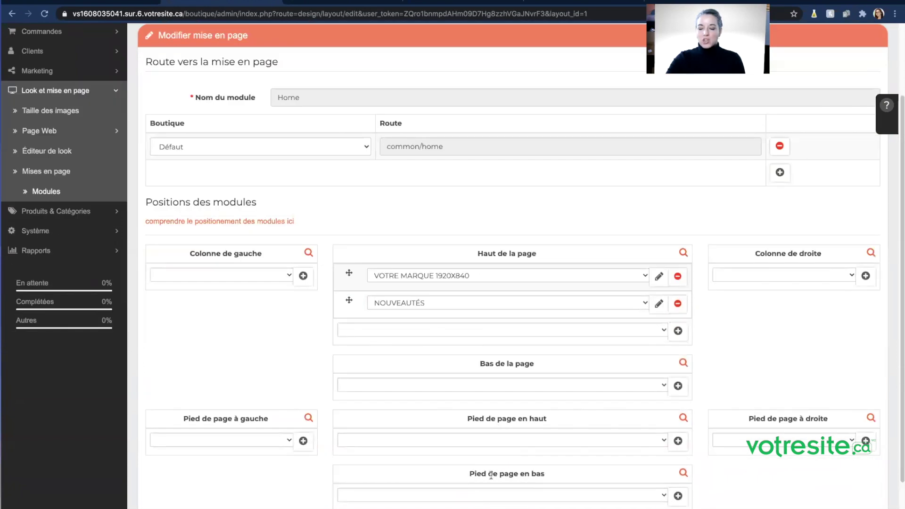
{"action": "left_click", "coordinate": [203, 227]}
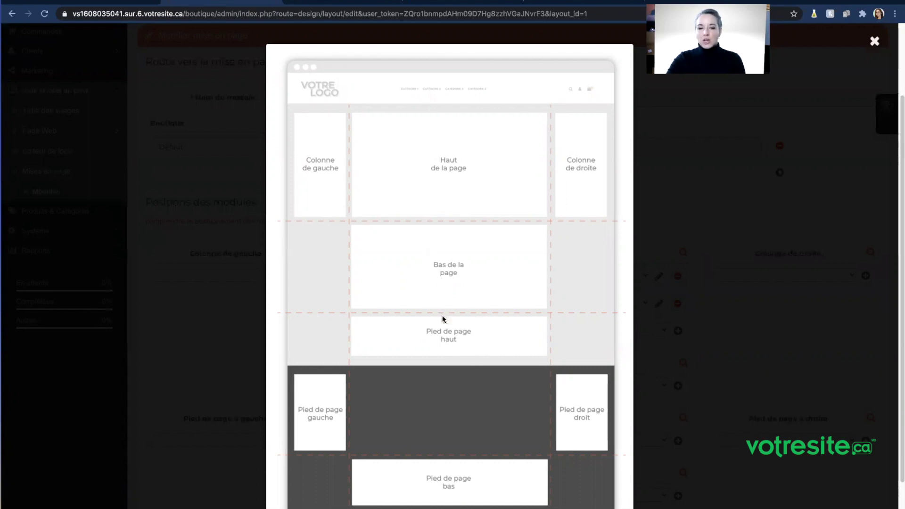
{"action": "left_click", "coordinate": [875, 44]}
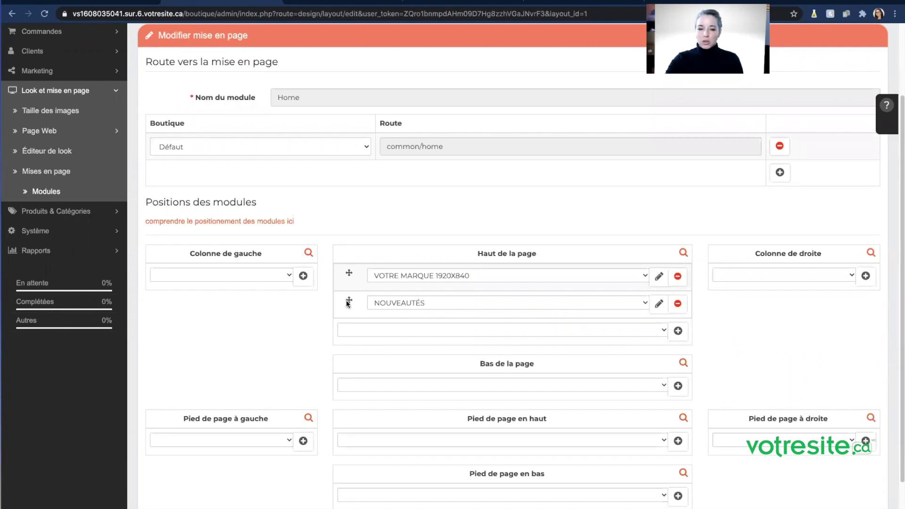
Move the NOUVEAUTÉS module above VOTRE MARQUE 1920X840 in Haut de la page and save the Home layout
{"action": "left_click_drag", "start_coordinate": [349, 303], "coordinate": [350, 268]}
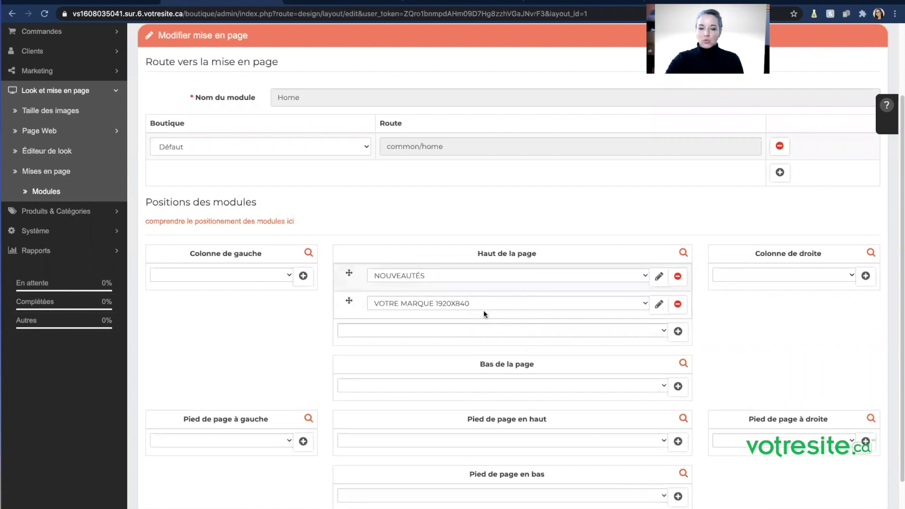
{"action": "scroll", "coordinate": [778, 189], "scroll_direction": "up", "scroll_amount": 2}
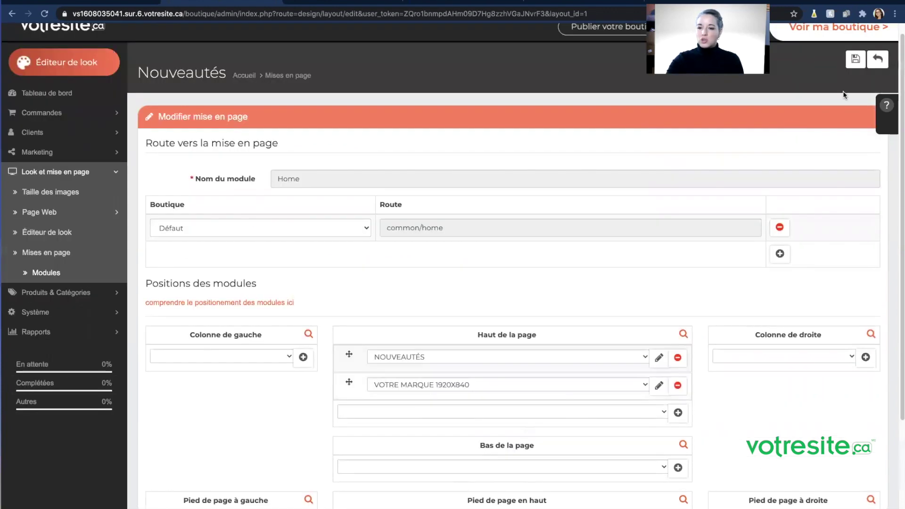
{"action": "left_click", "coordinate": [854, 61]}
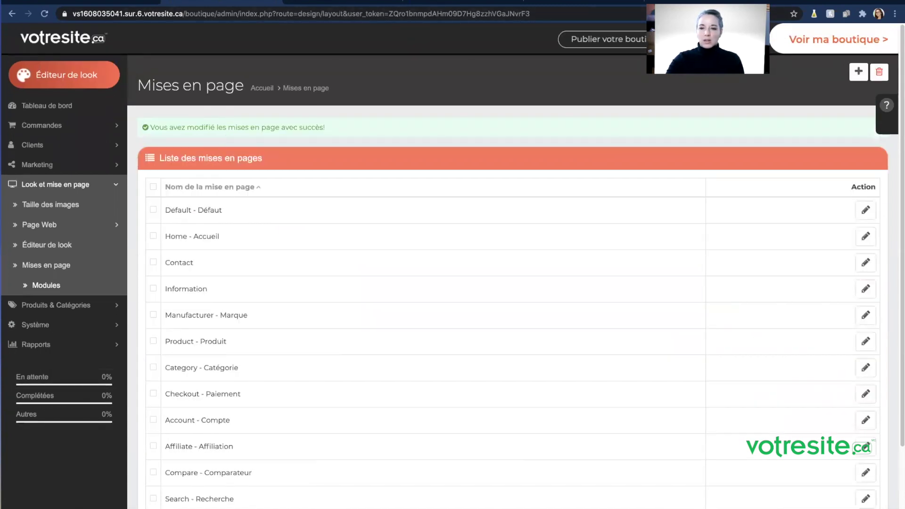
View the storefront home page to check the order of the new products and the banner
{"action": "left_click", "coordinate": [848, 39]}
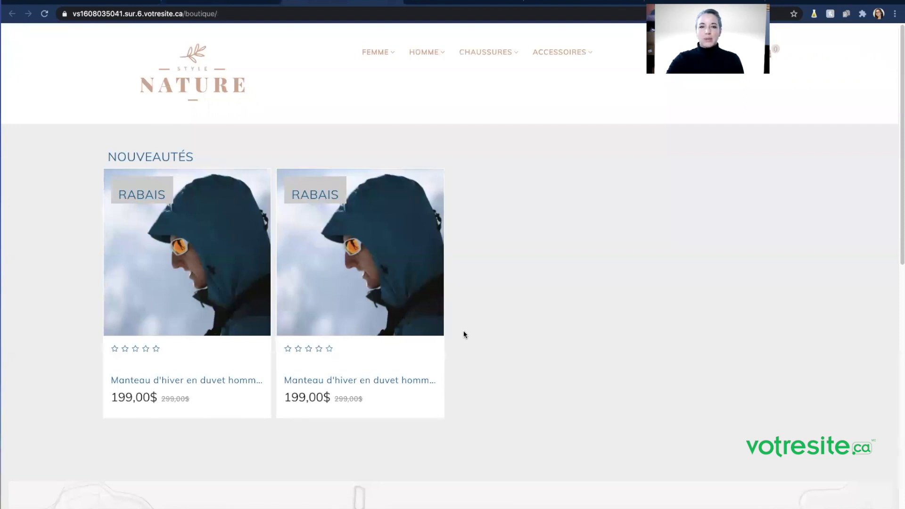
{"action": "scroll", "coordinate": [464, 333], "scroll_direction": "down", "scroll_amount": 3}
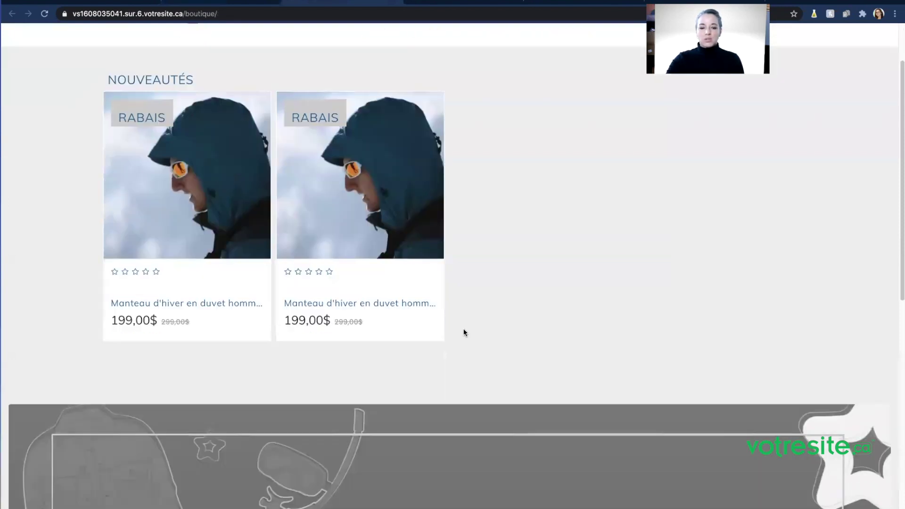
{"action": "scroll", "coordinate": [463, 329], "scroll_direction": "up", "scroll_amount": 1}
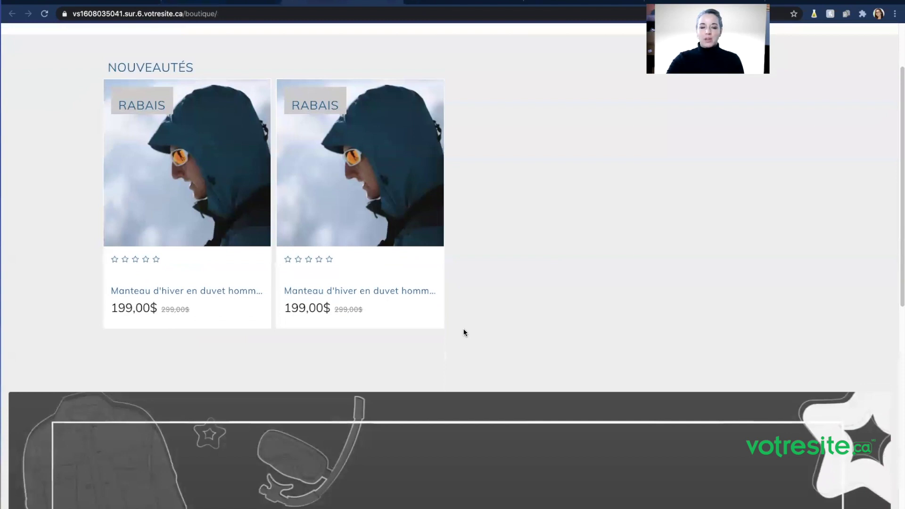
{"action": "scroll", "coordinate": [463, 329], "scroll_direction": "up", "scroll_amount": 2}
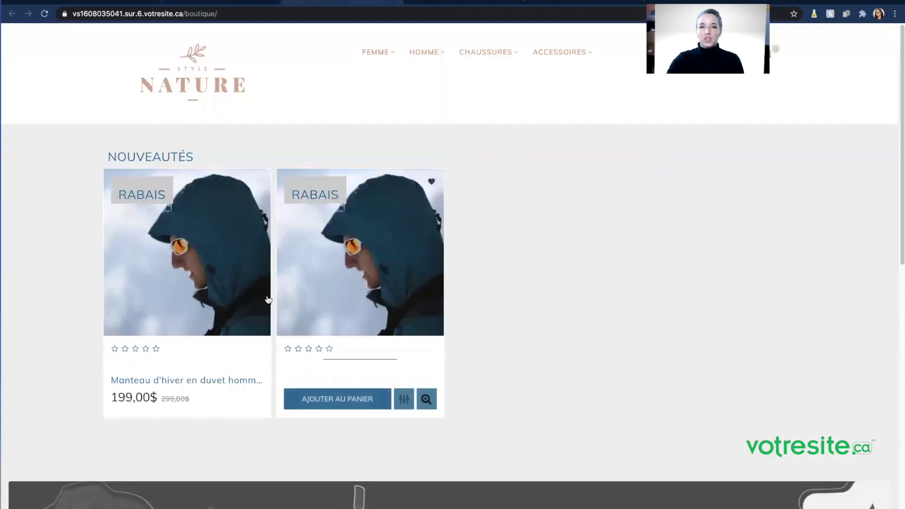
Add the produits d'hiver module below VOTRE MARQUE 1920X840 in Haut de la page of the Home - Accueil layout and save
{"action": "left_click", "coordinate": [200, 2]}
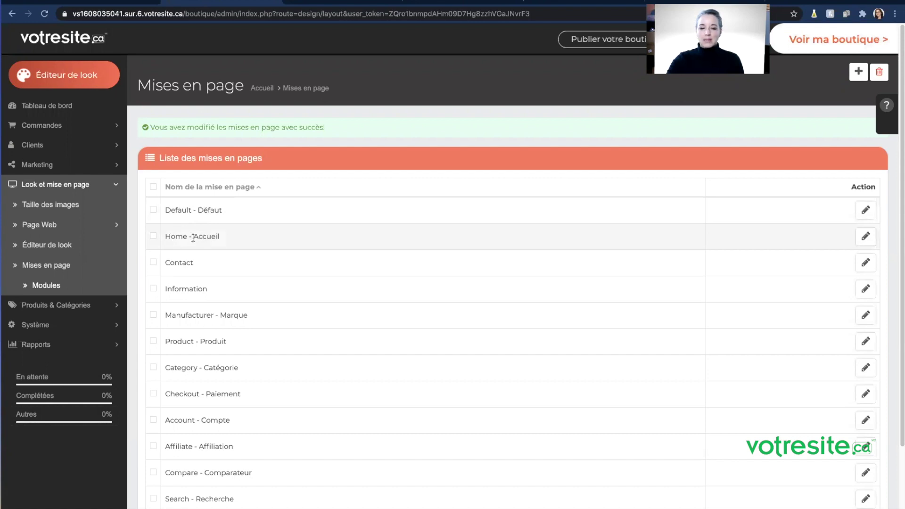
{"action": "left_click", "coordinate": [867, 237]}
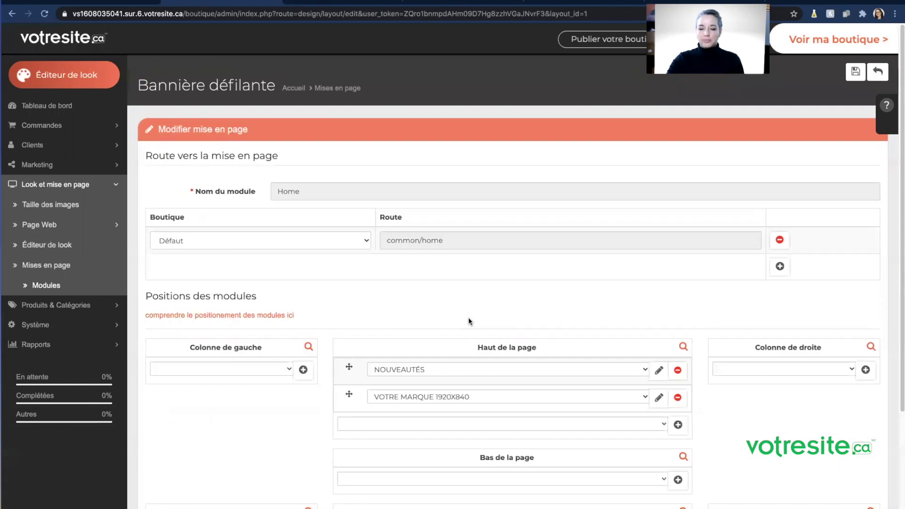
{"action": "scroll", "coordinate": [482, 319], "scroll_direction": "down", "scroll_amount": 2}
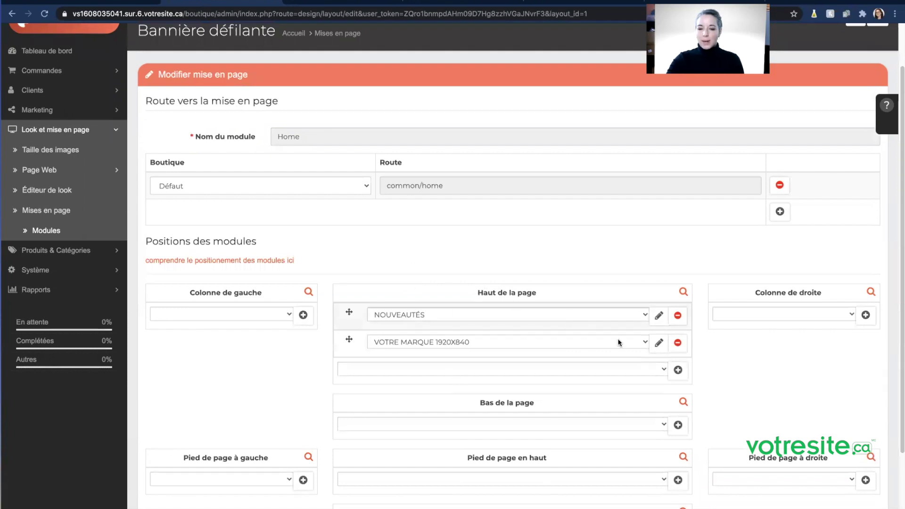
{"action": "left_click", "coordinate": [677, 371]}
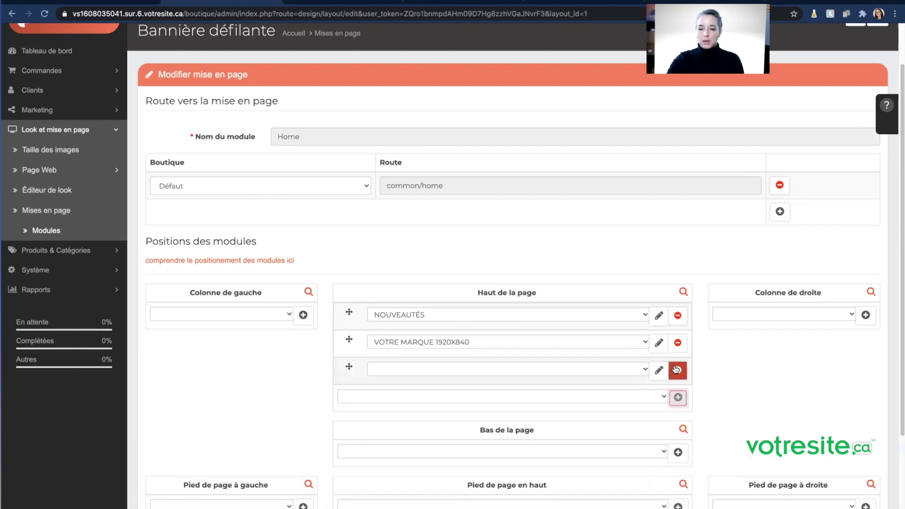
{"action": "left_click", "coordinate": [644, 372]}
{"action": "scroll", "coordinate": [530, 420], "scroll_direction": "down", "scroll_amount": 2}
{"action": "scroll", "coordinate": [530, 420], "scroll_direction": "down", "scroll_amount": 5}
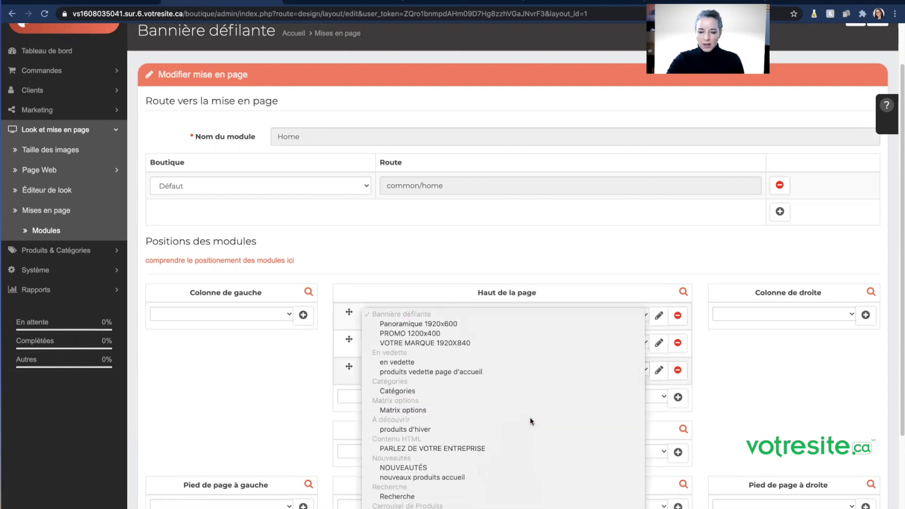
{"action": "scroll", "coordinate": [519, 420], "scroll_direction": "down", "scroll_amount": 4}
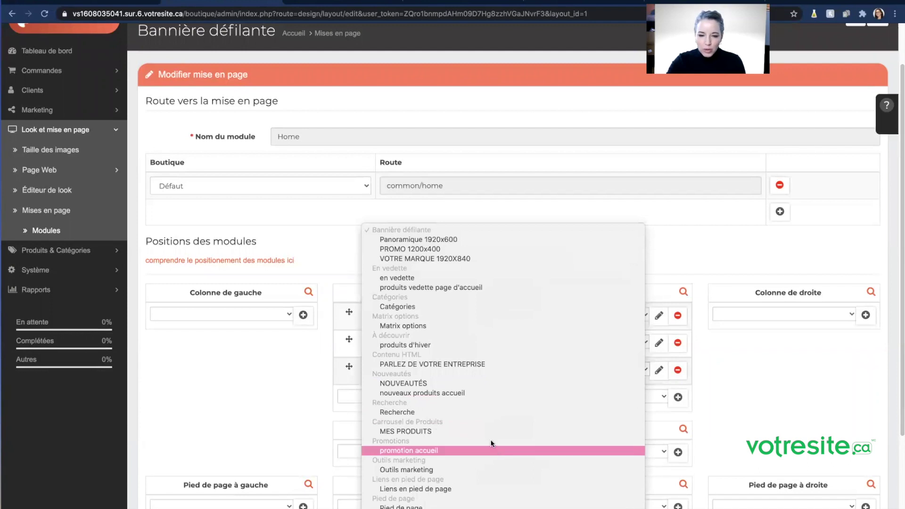
{"action": "left_click", "coordinate": [437, 345]}
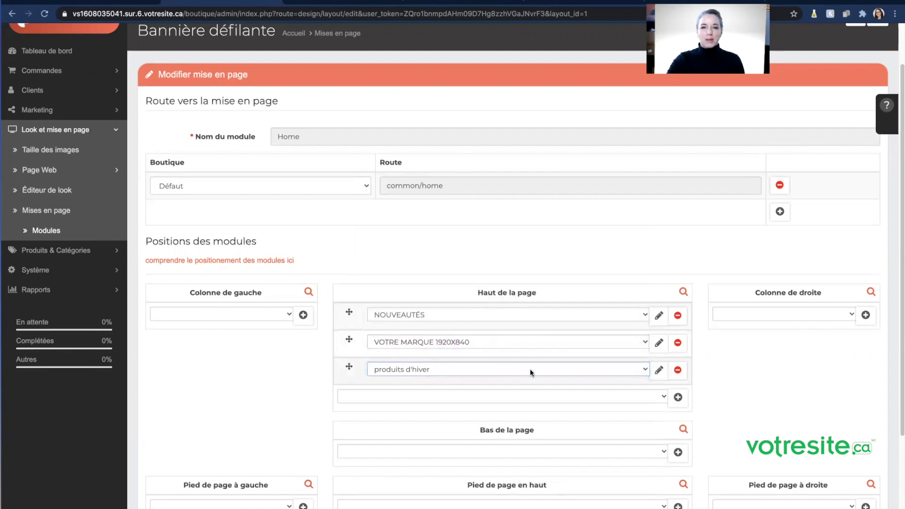
{"action": "scroll", "coordinate": [746, 347], "scroll_direction": "up", "scroll_amount": 2}
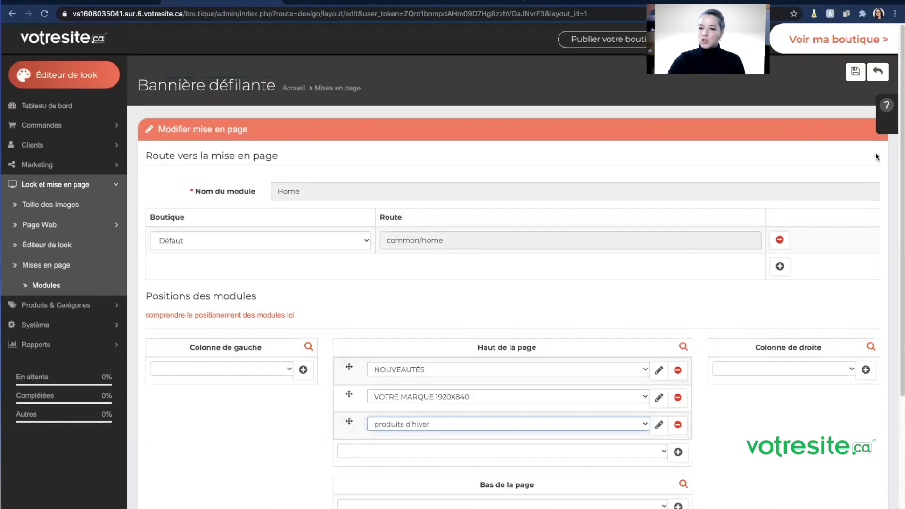
{"action": "left_click", "coordinate": [856, 77]}
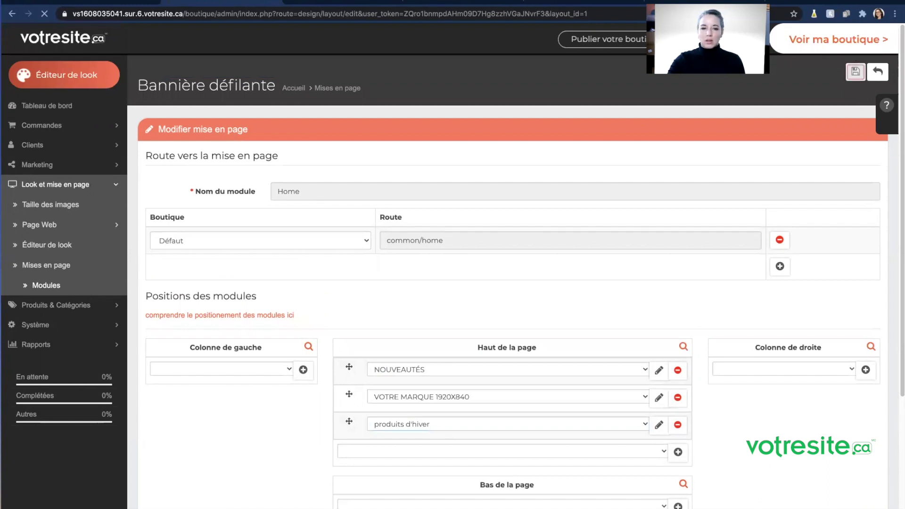
View the storefront home page and check where the À DÉCOUVRIR products appear relative to the banner
{"action": "left_click", "coordinate": [341, 6]}
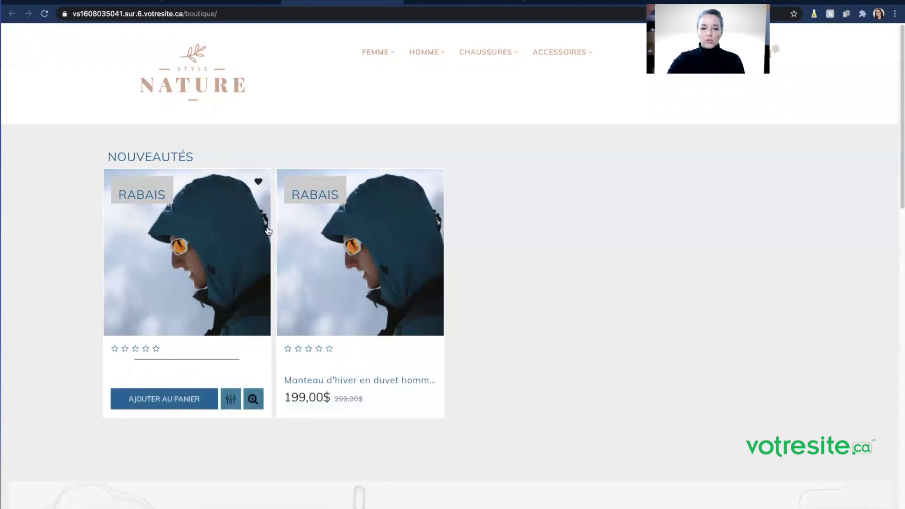
{"action": "scroll", "coordinate": [557, 319], "scroll_direction": "down", "scroll_amount": 2}
{"action": "scroll", "coordinate": [557, 319], "scroll_direction": "down", "scroll_amount": 6}
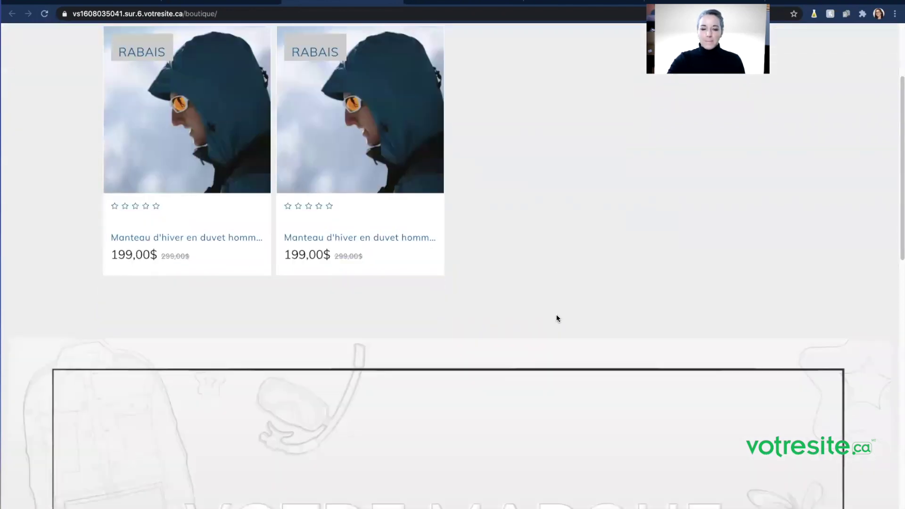
{"action": "scroll", "coordinate": [556, 315], "scroll_direction": "down", "scroll_amount": 7}
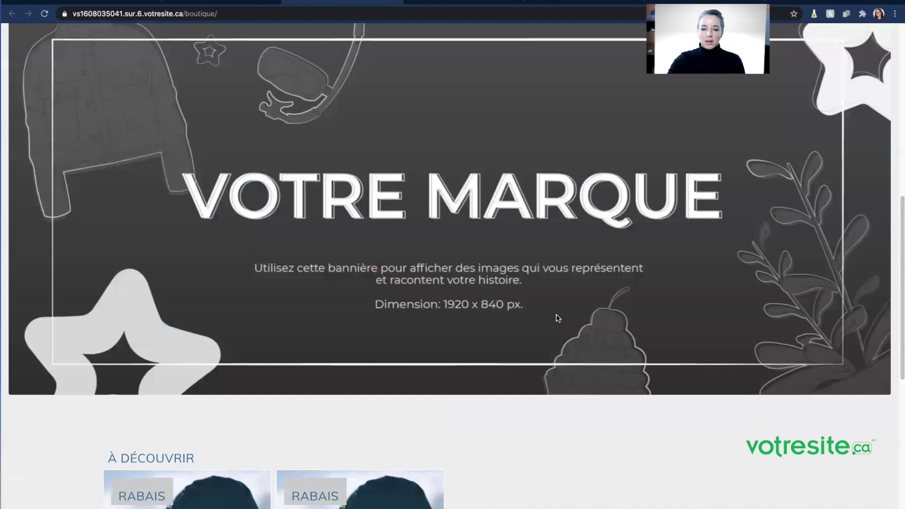
{"action": "scroll", "coordinate": [557, 319], "scroll_direction": "down", "scroll_amount": 2}
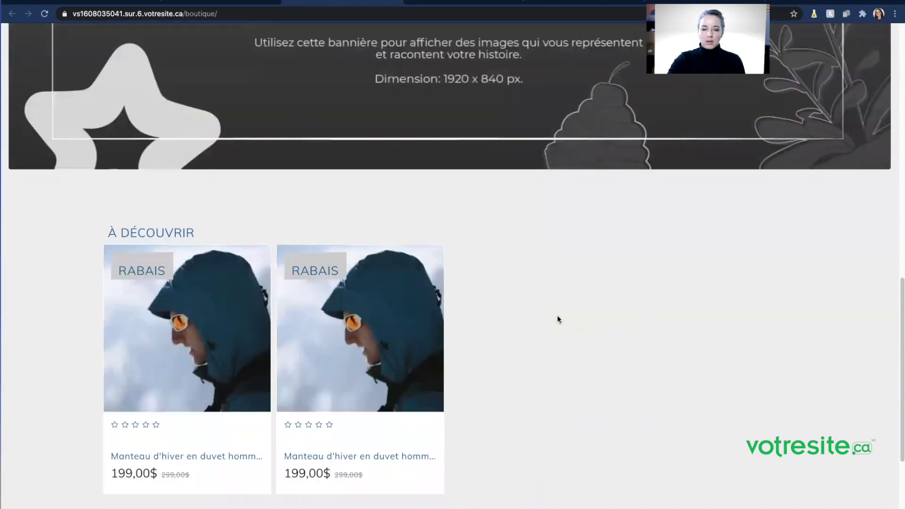
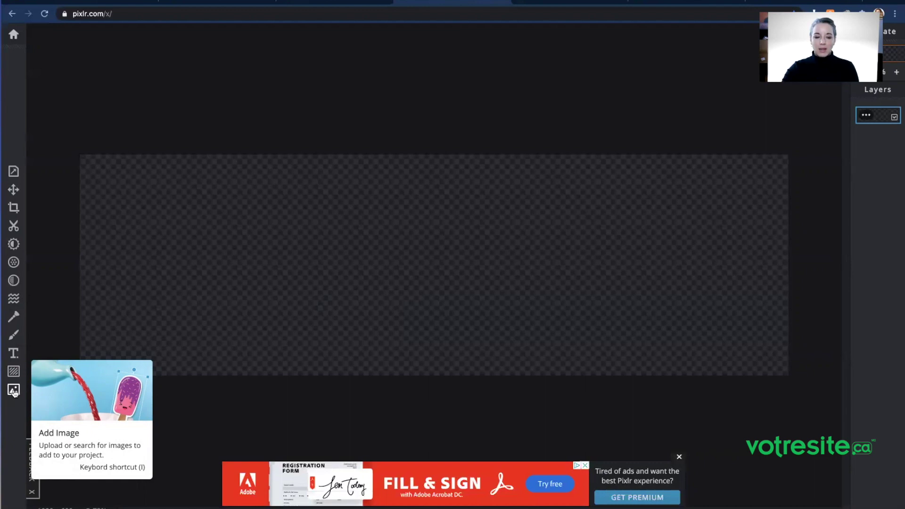
In Pixlr X, search the stock images for "outdoors" to fill the empty banner canvas
{"action": "left_click", "coordinate": [13, 391]}
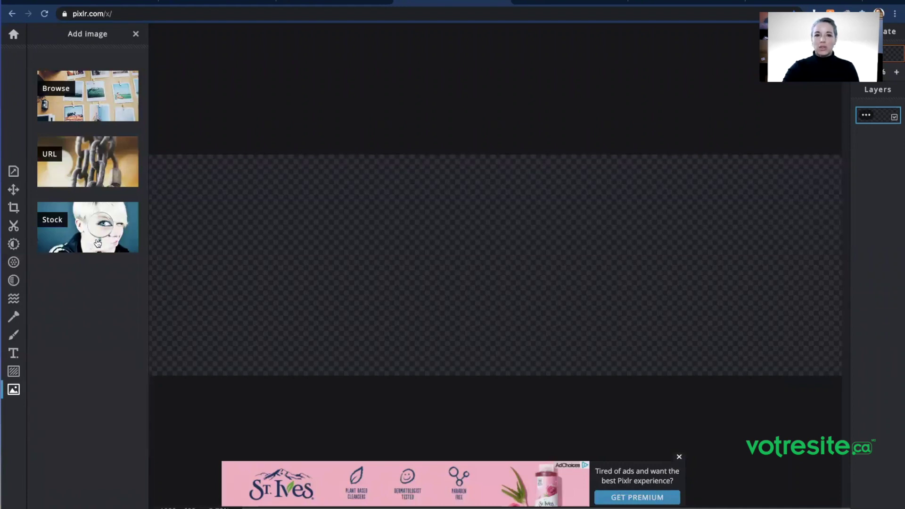
{"action": "left_click", "coordinate": [62, 235]}
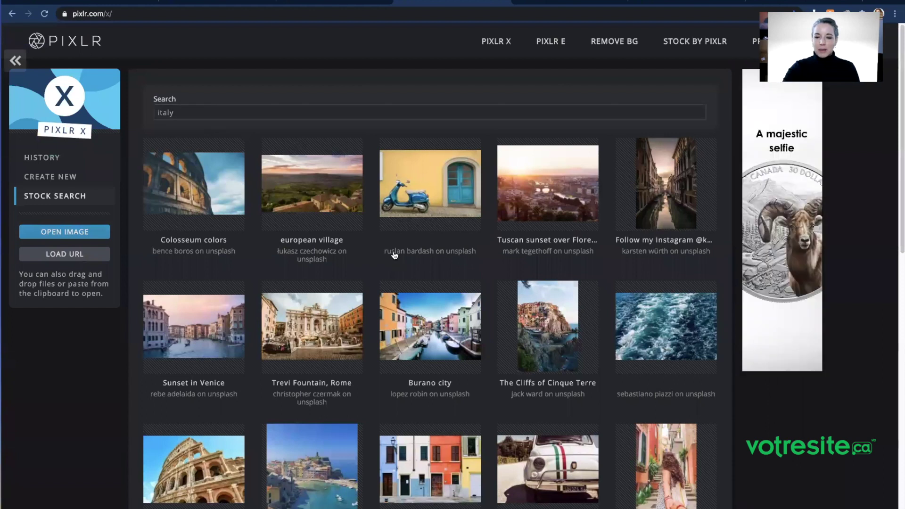
{"action": "left_click", "coordinate": [204, 113]}
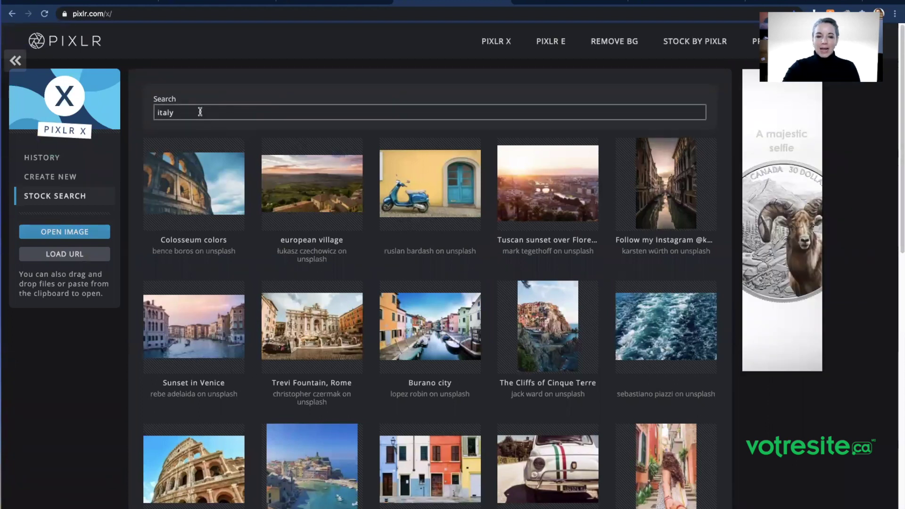
{"action": "double_click", "coordinate": [201, 111]}
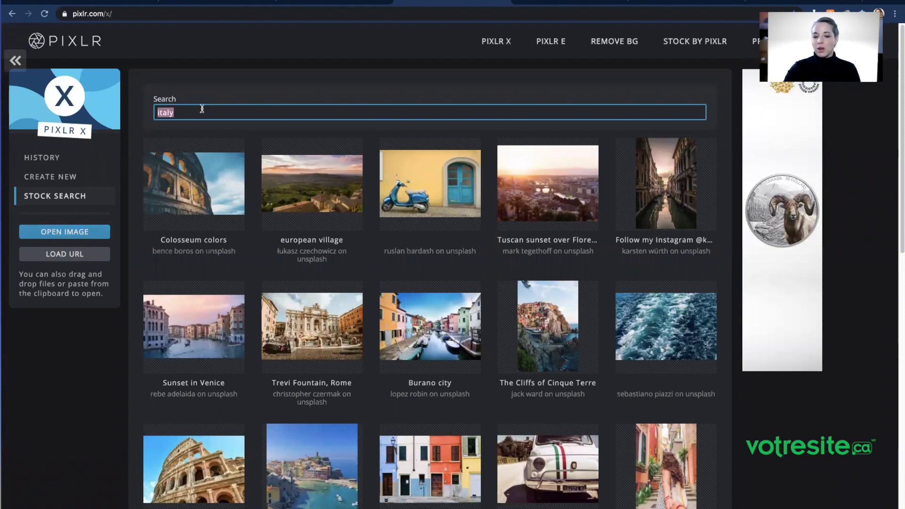
{"action": "type", "text": "outdoors"}
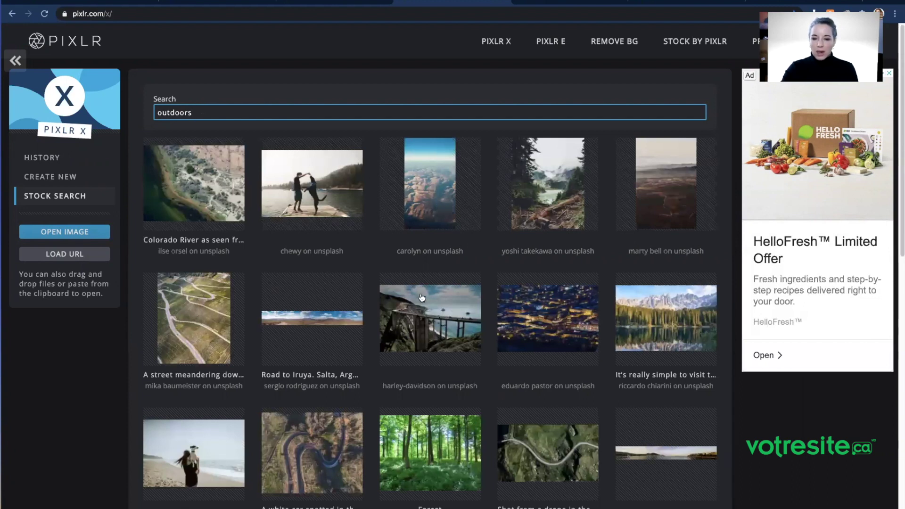
Browse the stock results and add the photo of a person with a dog on a dock to the current document
{"action": "scroll", "coordinate": [421, 297], "scroll_direction": "down", "scroll_amount": 3}
{"action": "scroll", "coordinate": [421, 298], "scroll_direction": "down", "scroll_amount": 6}
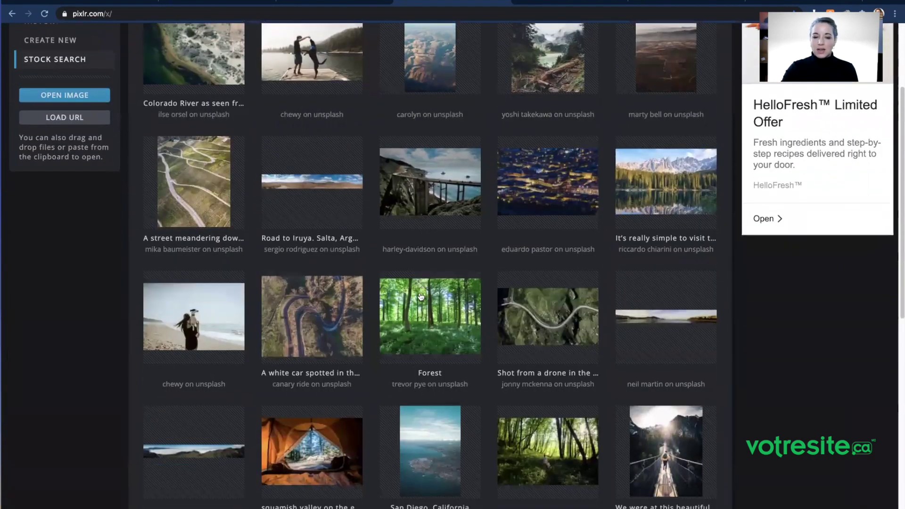
{"action": "scroll", "coordinate": [421, 297], "scroll_direction": "down", "scroll_amount": 3}
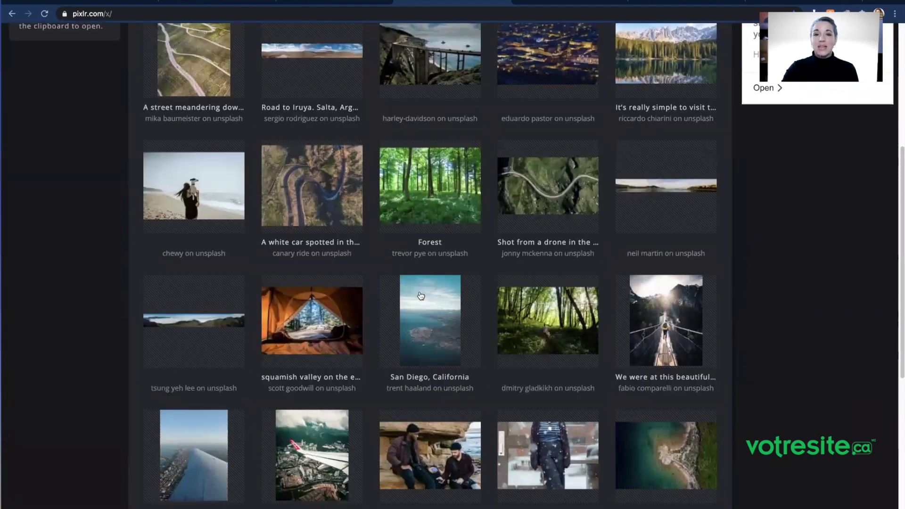
{"action": "scroll", "coordinate": [421, 296], "scroll_direction": "down", "scroll_amount": 8}
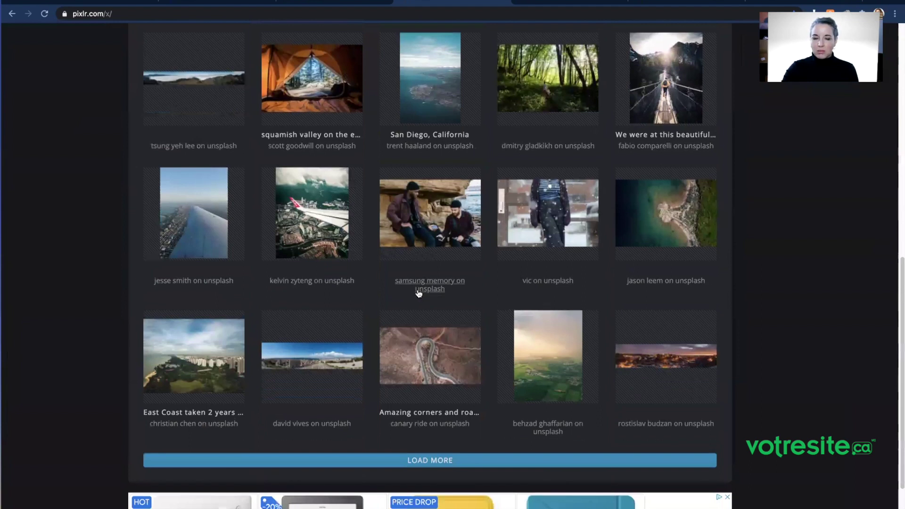
{"action": "scroll", "coordinate": [419, 293], "scroll_direction": "up", "scroll_amount": 15}
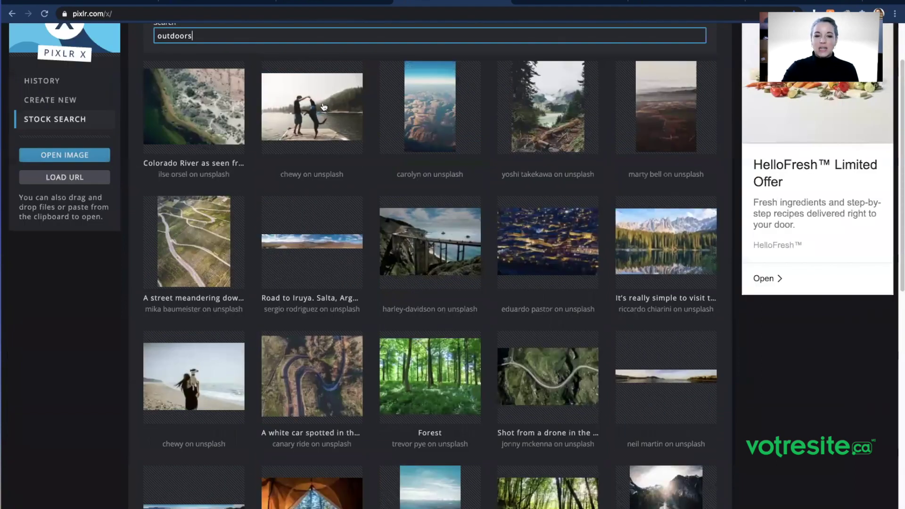
{"action": "left_click", "coordinate": [324, 107]}
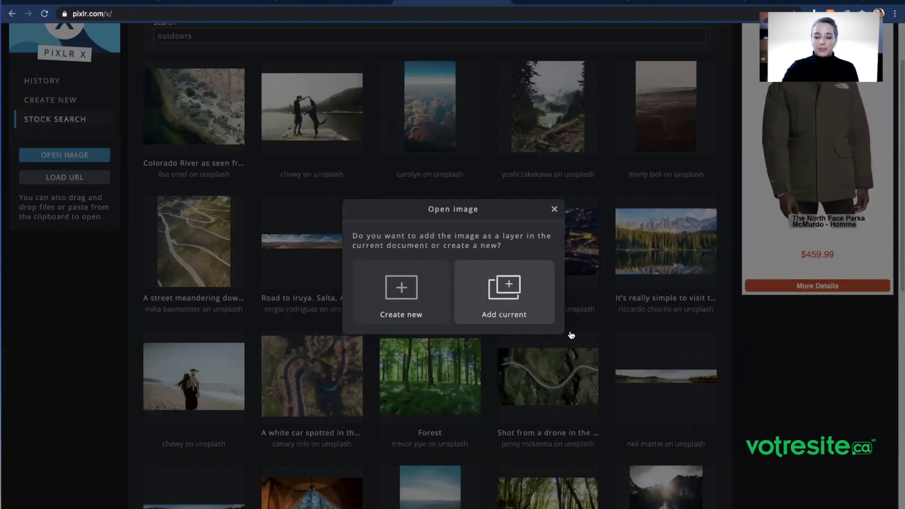
{"action": "left_click", "coordinate": [552, 323]}
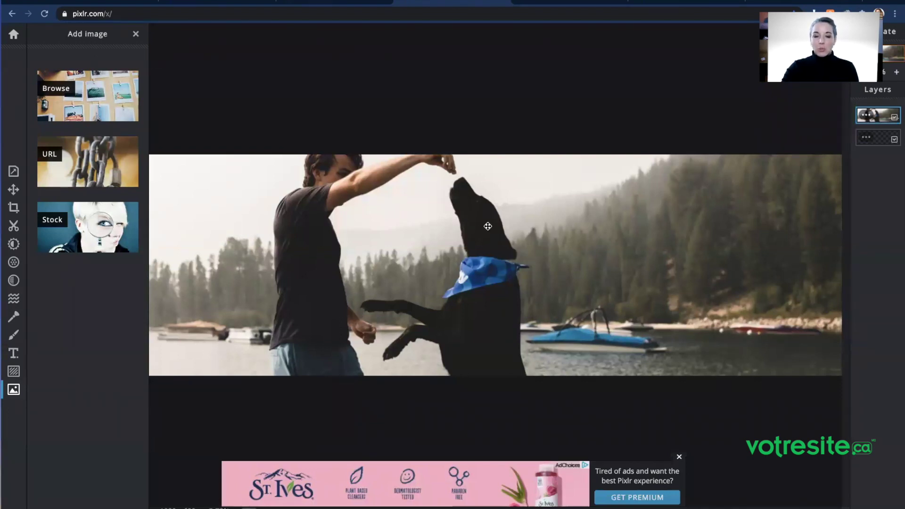
Scale down the dog photo and reposition it so the person and dog fit in the frame and the photo covers the canvas
{"action": "scroll", "coordinate": [489, 230], "scroll_direction": "down", "scroll_amount": 2}
{"action": "scroll", "coordinate": [489, 230], "scroll_direction": "down", "scroll_amount": 1}
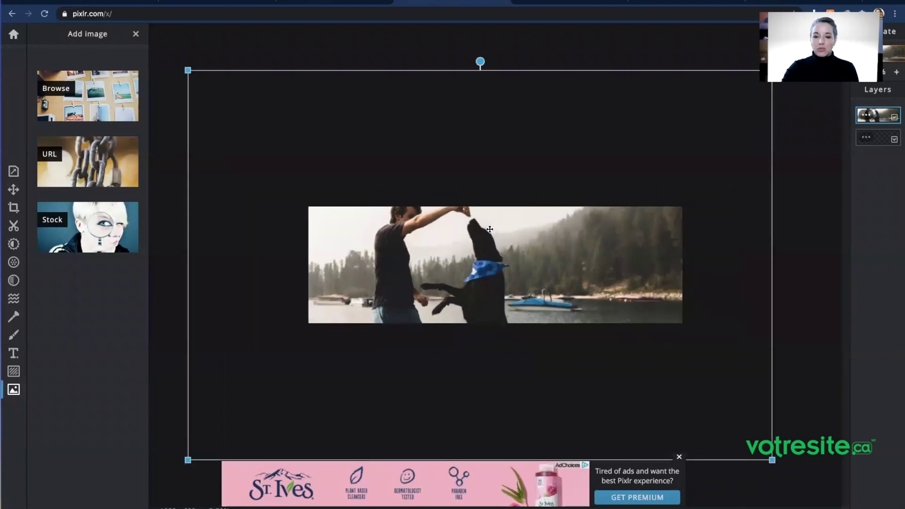
{"action": "scroll", "coordinate": [490, 229], "scroll_direction": "up", "scroll_amount": 2}
{"action": "scroll", "coordinate": [490, 229], "scroll_direction": "down", "scroll_amount": 3}
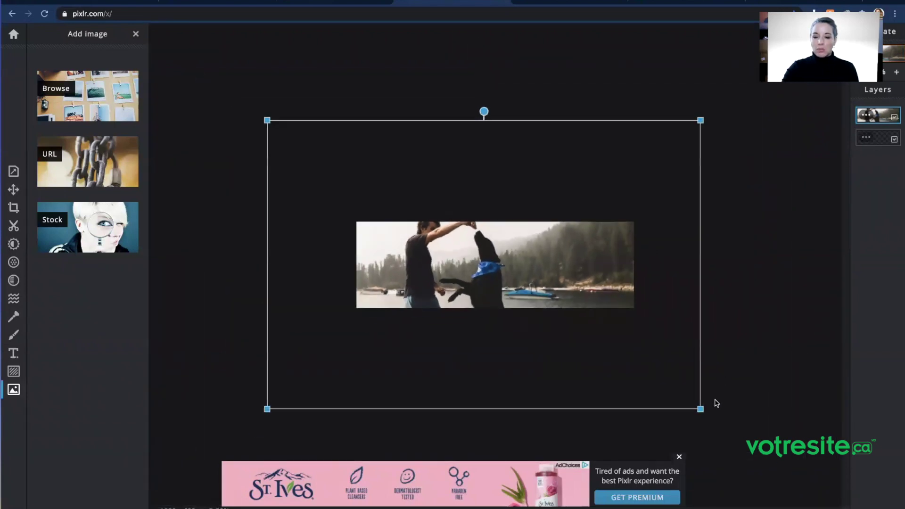
{"action": "left_click_drag", "start_coordinate": [703, 411], "coordinate": [643, 343]}
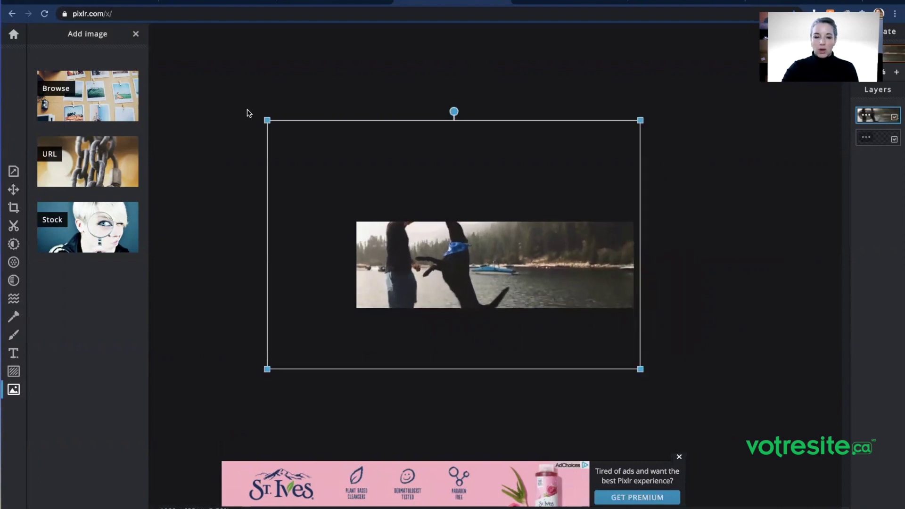
{"action": "left_click_drag", "start_coordinate": [267, 119], "coordinate": [321, 178]}
{"action": "left_click_drag", "start_coordinate": [579, 274], "coordinate": [579, 272]}
{"action": "left_click_drag", "start_coordinate": [327, 162], "coordinate": [302, 143]}
{"action": "left_click_drag", "start_coordinate": [465, 254], "coordinate": [462, 265]}
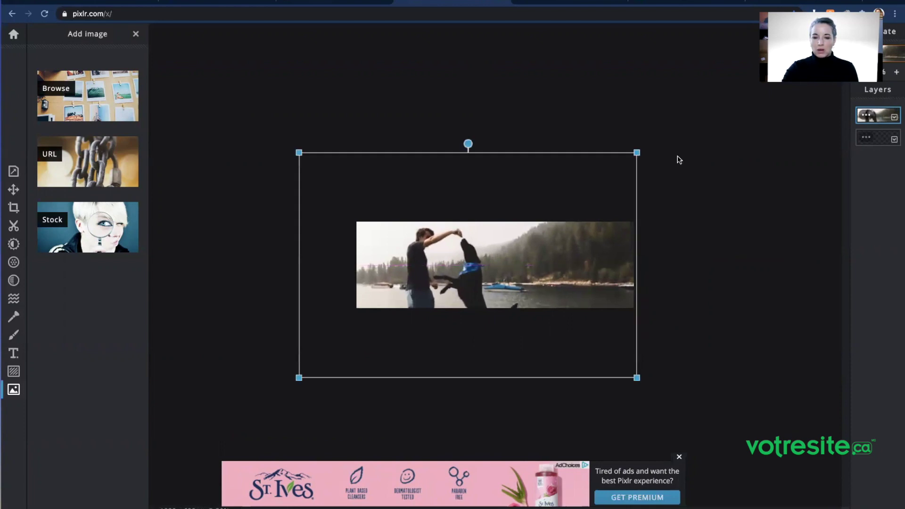
{"action": "left_click", "coordinate": [713, 278]}
{"action": "scroll", "coordinate": [726, 319], "scroll_direction": "up", "scroll_amount": 5}
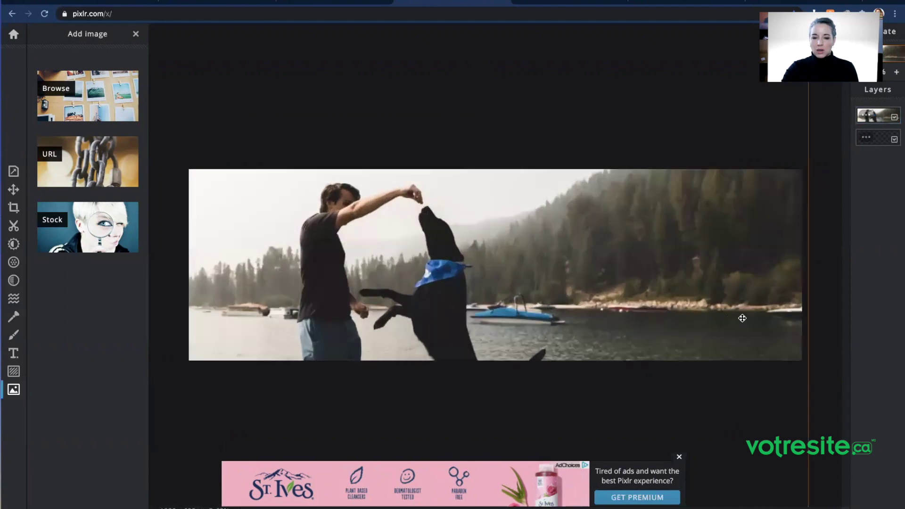
{"action": "scroll", "coordinate": [742, 319], "scroll_direction": "down", "scroll_amount": 1}
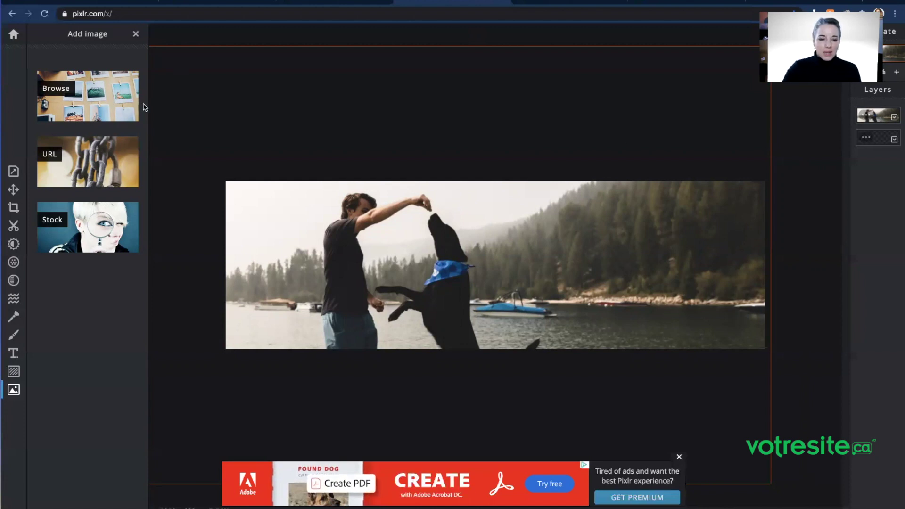
Add a new text layer over the photo and look through the available fonts, keeping Montserrat
{"action": "left_click", "coordinate": [14, 355]}
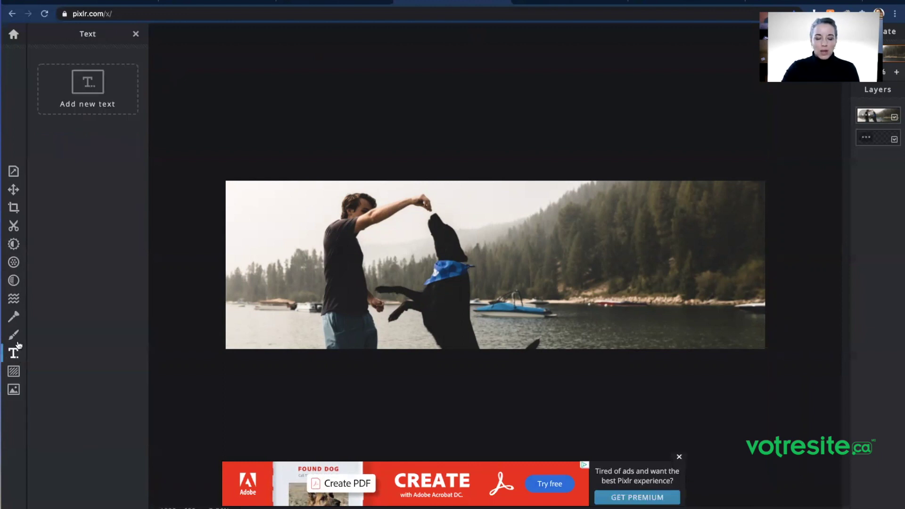
{"action": "left_click", "coordinate": [93, 105]}
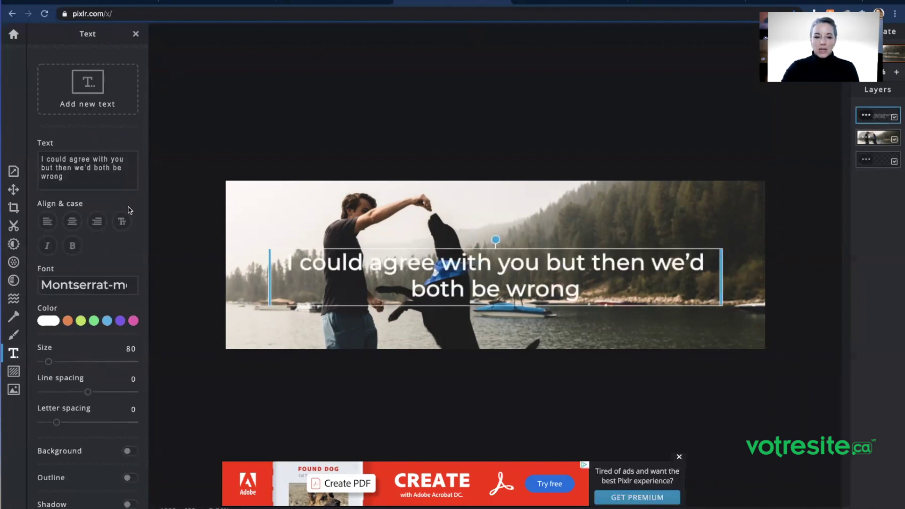
{"action": "left_click", "coordinate": [70, 287]}
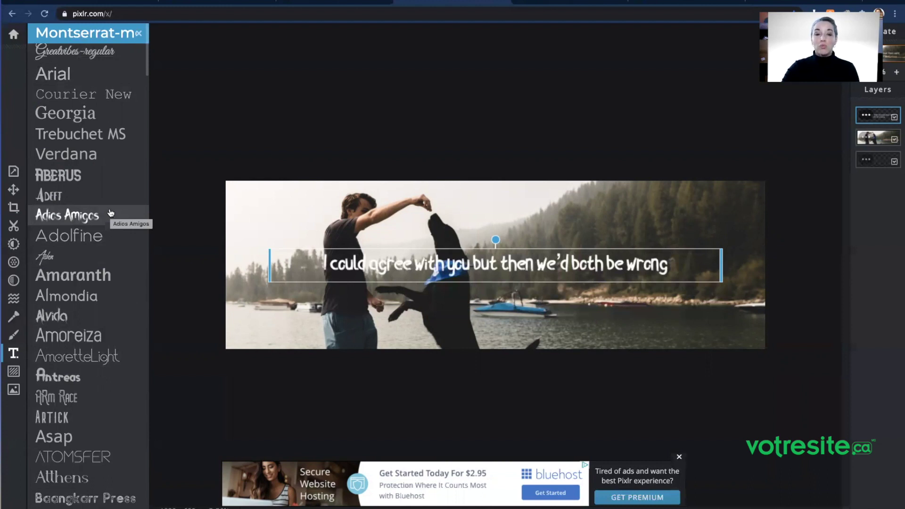
{"action": "left_click", "coordinate": [109, 36]}
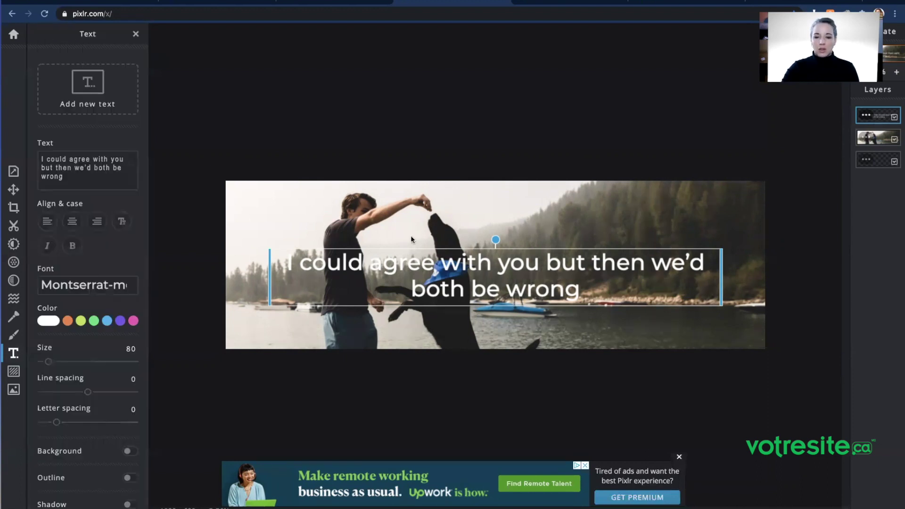
Replace the placeholder quote in the text layer with "COLLECTION" and "CHALET" on two lines
{"action": "double_click", "coordinate": [464, 298]}
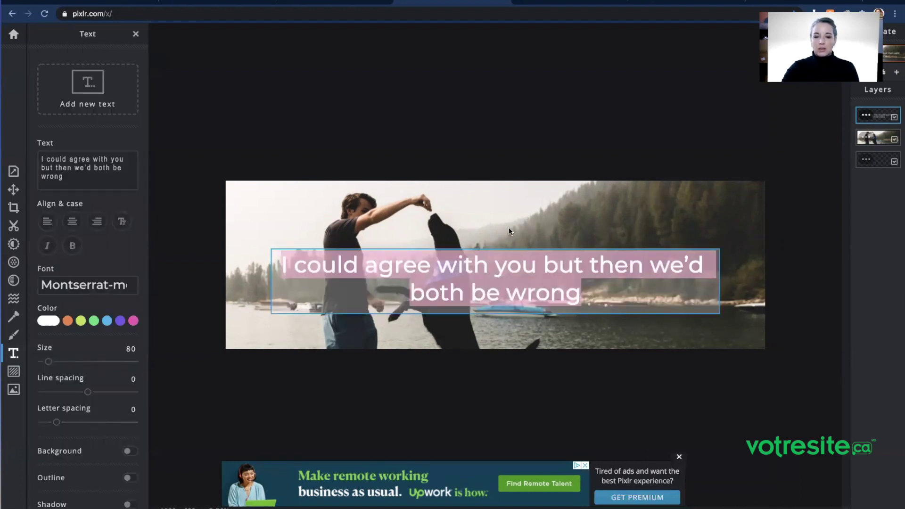
{"action": "left_click", "coordinate": [95, 169]}
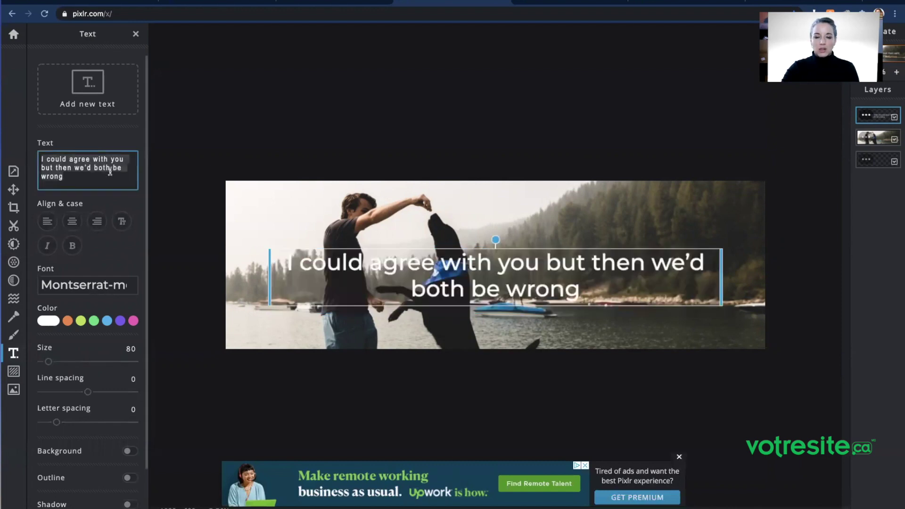
{"action": "double_click", "coordinate": [347, 255]}
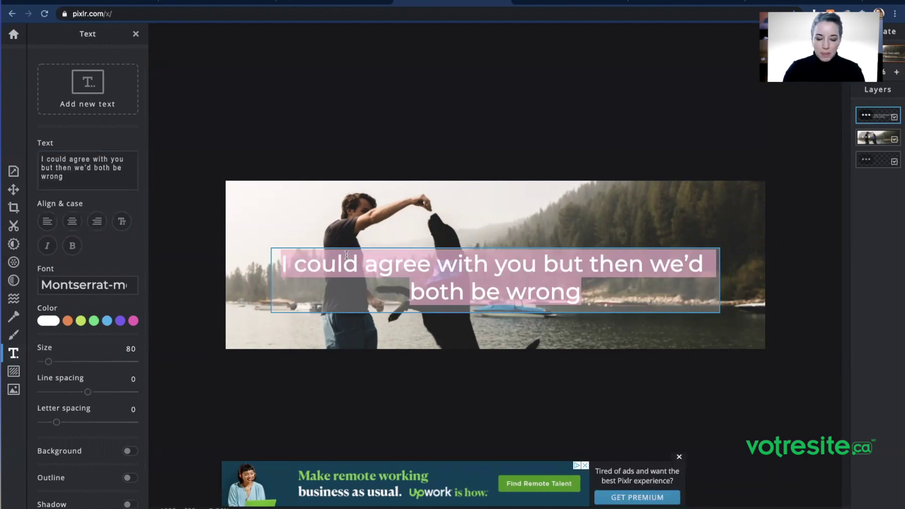
{"action": "type", "text": "COLLEX"}
{"action": "key", "text": "BackSpace"}
{"action": "type", "text": "CTION"}
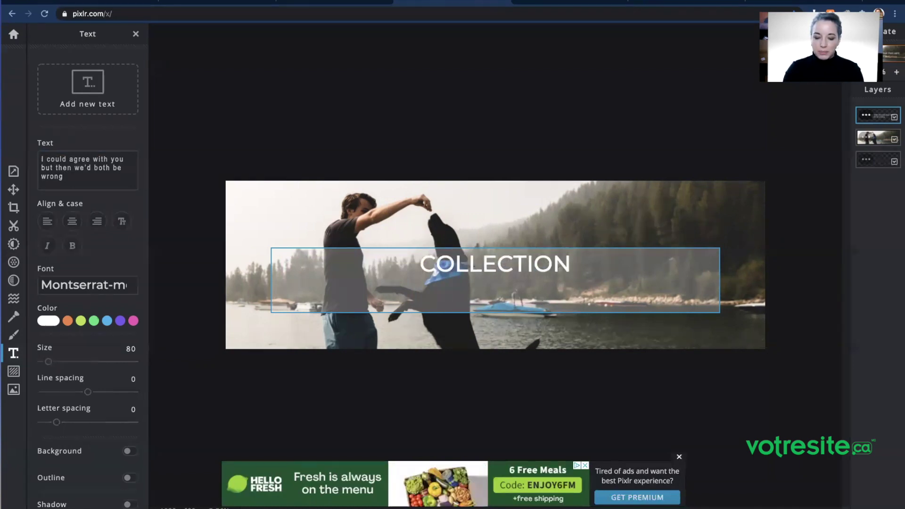
{"action": "key", "text": "Return"}
{"action": "type", "text": "CHAL"}
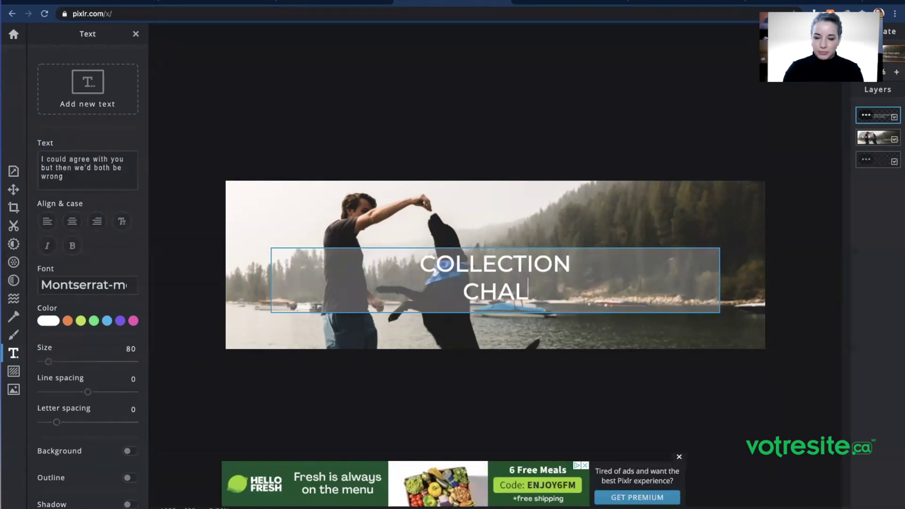
{"action": "type", "text": "ET"}
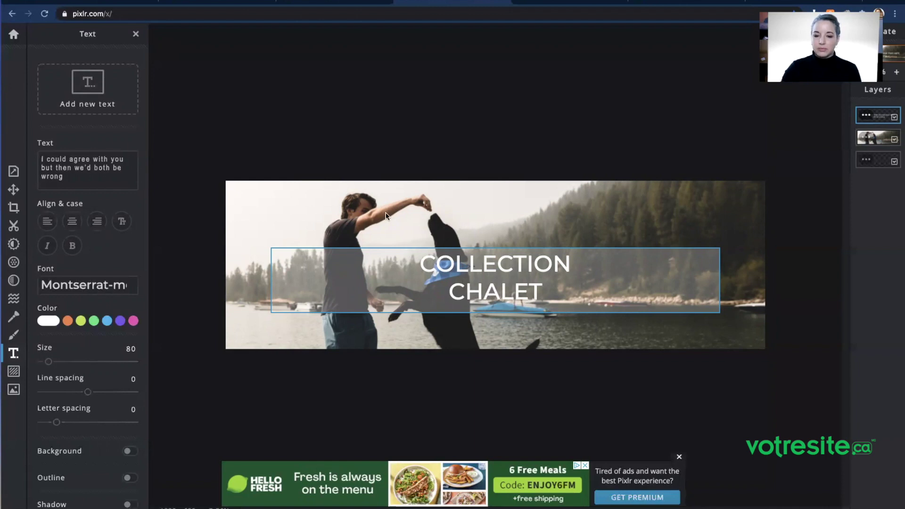
Try to change the size of only the word CHALET within the two-line text
{"action": "double_click", "coordinate": [500, 293]}
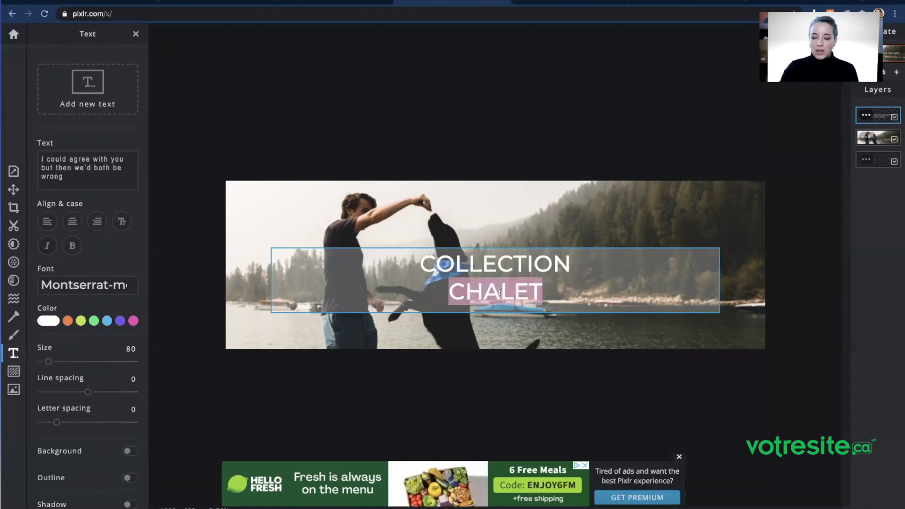
{"action": "scroll", "coordinate": [57, 344], "scroll_direction": "down", "scroll_amount": 1}
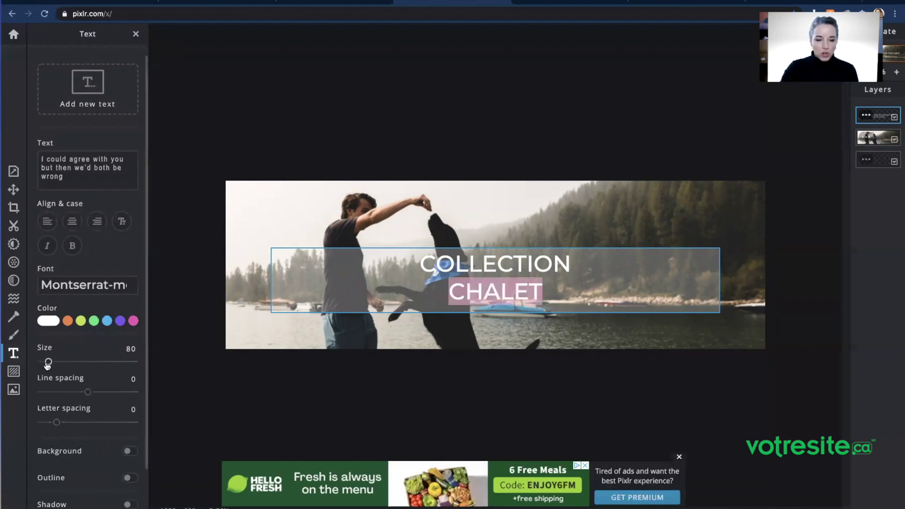
{"action": "left_click", "coordinate": [45, 364]}
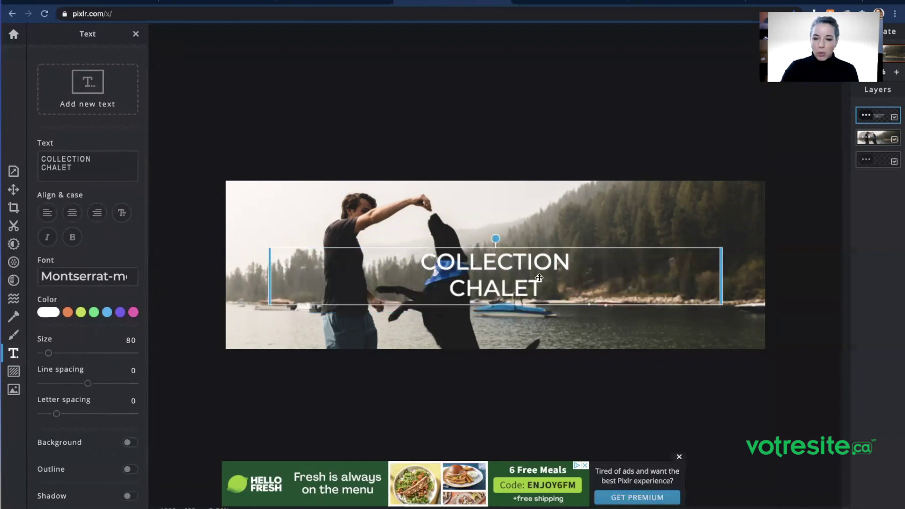
Narrow the COLLECTION CHALET text box and position it over the trees in the right half of the photo
{"action": "left_click_drag", "start_coordinate": [531, 263], "coordinate": [587, 246]}
{"action": "left_click_drag", "start_coordinate": [775, 269], "coordinate": [636, 269]}
{"action": "left_click_drag", "start_coordinate": [527, 263], "coordinate": [632, 270]}
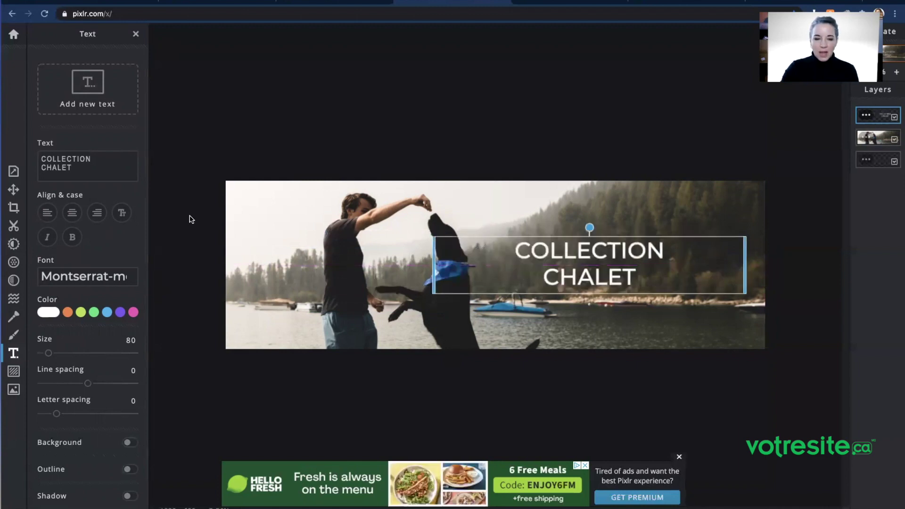
Try the left and centre alignments on the two-line text, and settle on right alignment
{"action": "left_click", "coordinate": [49, 213]}
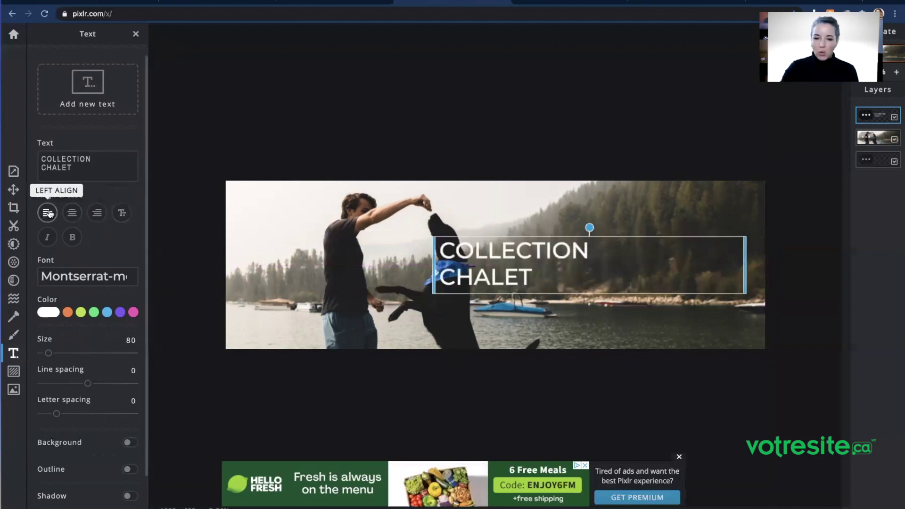
{"action": "left_click", "coordinate": [69, 213]}
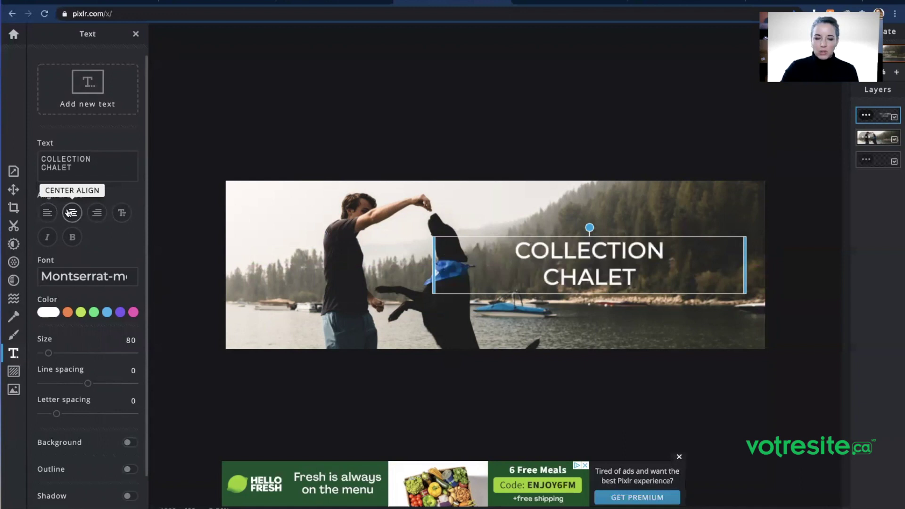
{"action": "left_click", "coordinate": [96, 214]}
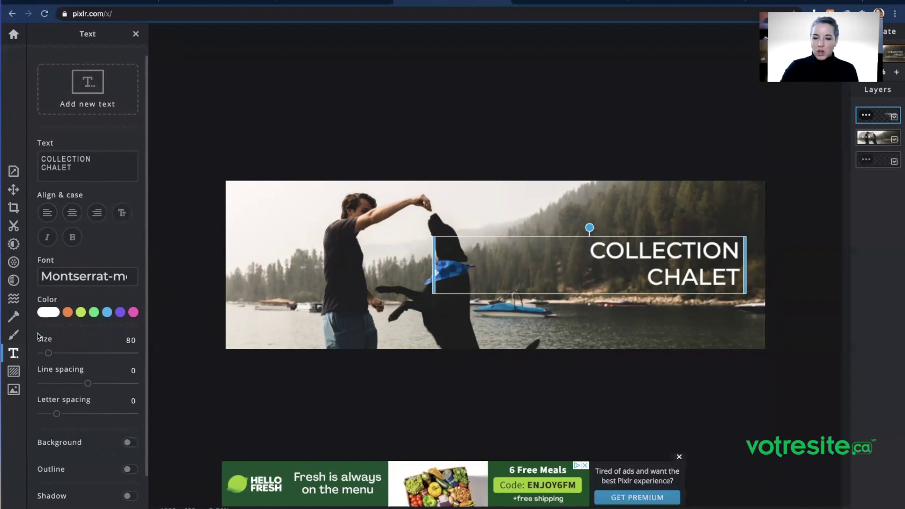
Open the colour picker for the text and keep the colour white (#FFFFFF)
{"action": "left_click", "coordinate": [48, 312]}
{"action": "left_click", "coordinate": [79, 338]}
{"action": "left_click_drag", "start_coordinate": [80, 342], "coordinate": [35, 324]}
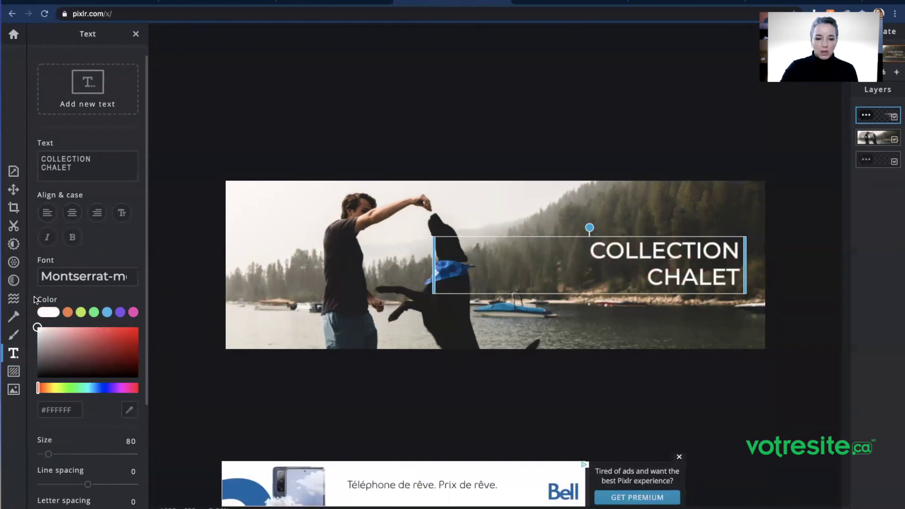
Set the letter spacing of the COLLECTION CHALET text to 10
{"action": "scroll", "coordinate": [63, 430], "scroll_direction": "down", "scroll_amount": 1}
{"action": "scroll", "coordinate": [63, 430], "scroll_direction": "down", "scroll_amount": 1}
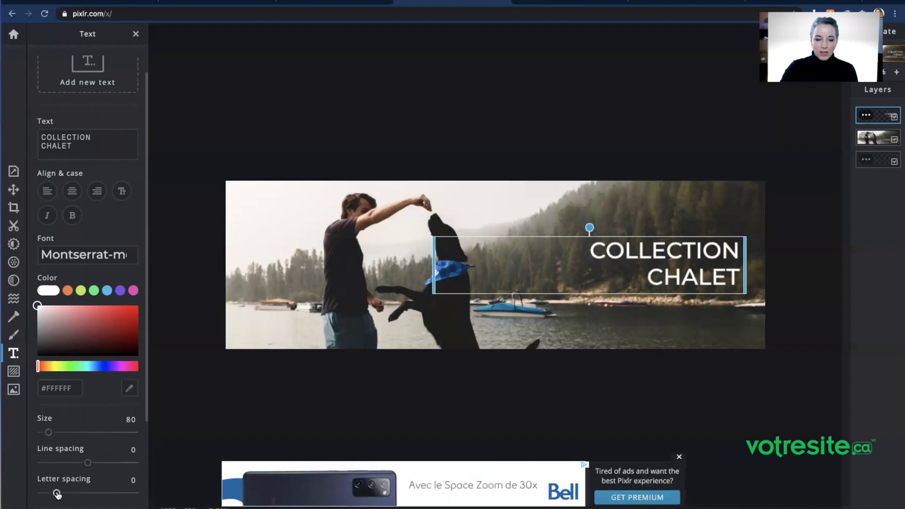
{"action": "left_click_drag", "start_coordinate": [57, 494], "coordinate": [73, 497]}
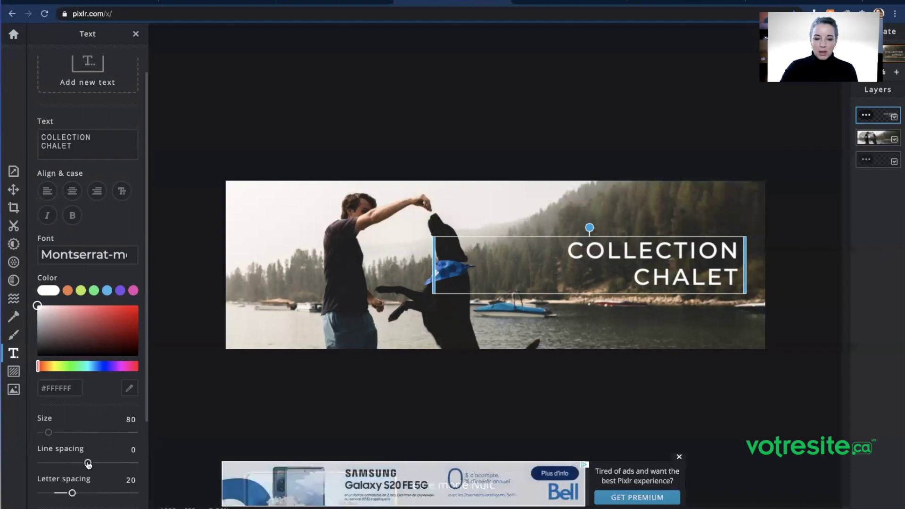
{"action": "left_click", "coordinate": [129, 480]}
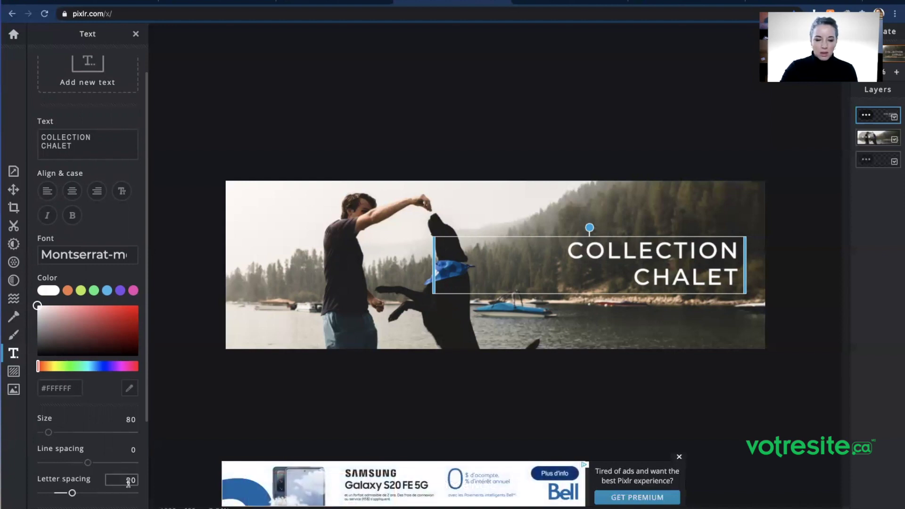
{"action": "type", "text": "10"}
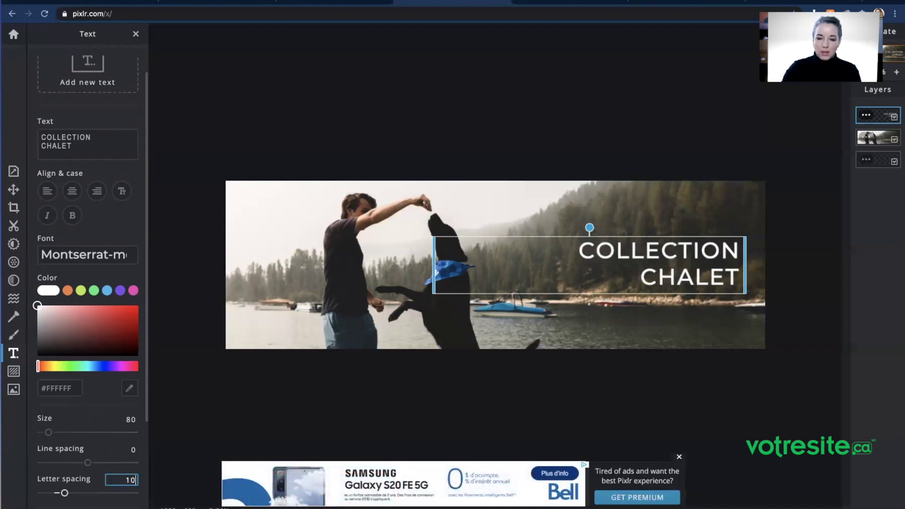
Remove the word CHALET from the text layer, leaving only COLLECTION
{"action": "double_click", "coordinate": [681, 277]}
{"action": "left_click", "coordinate": [681, 278]}
{"action": "left_click_drag", "start_coordinate": [679, 281], "coordinate": [738, 283]}
{"action": "key", "text": "BackSpace"}
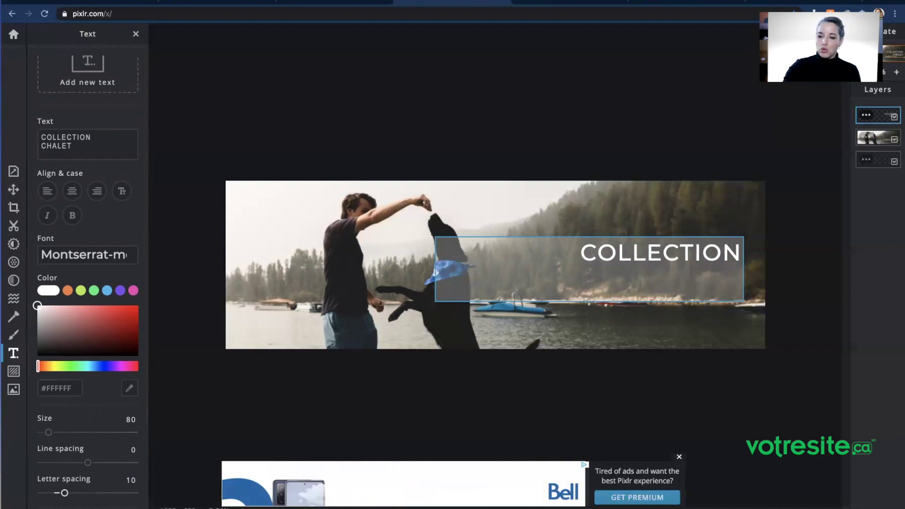
{"action": "left_click", "coordinate": [361, 209]}
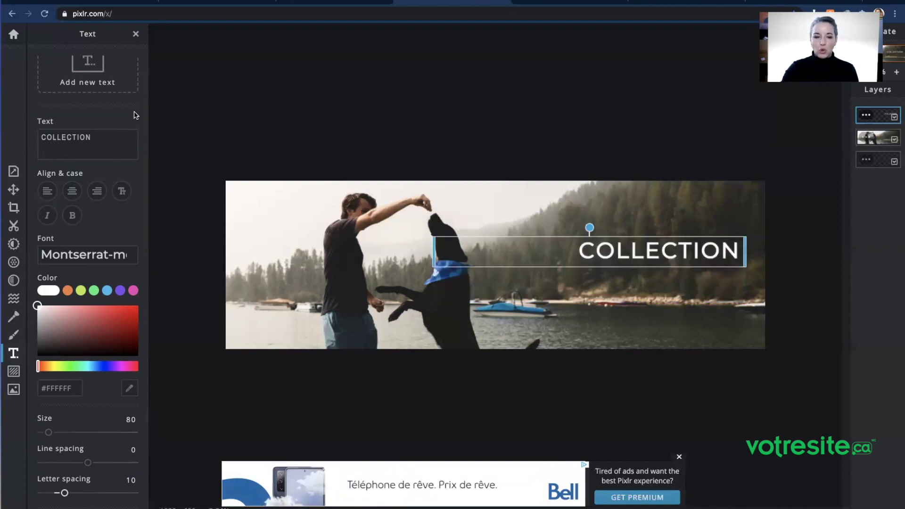
Add a second text layer and replace its placeholder quote with "CHALET"
{"action": "scroll", "coordinate": [95, 106], "scroll_direction": "up", "scroll_amount": 1}
{"action": "scroll", "coordinate": [94, 105], "scroll_direction": "up", "scroll_amount": 1}
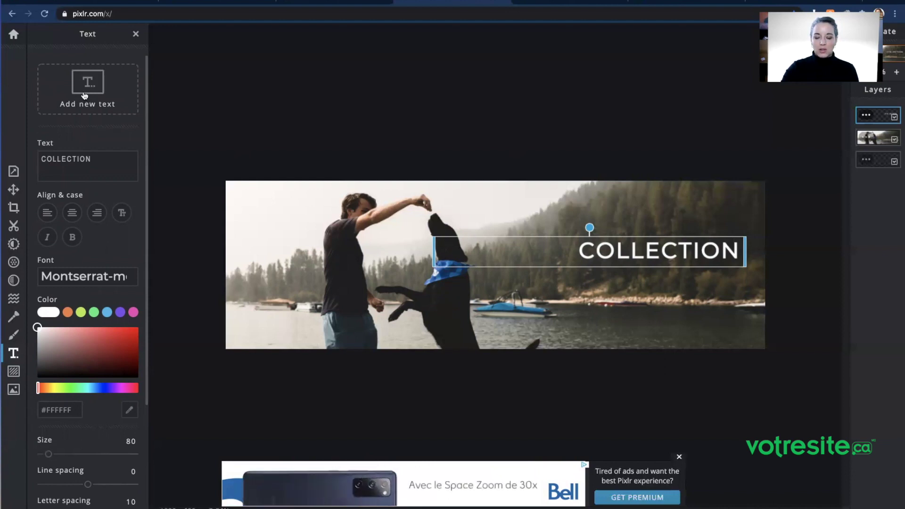
{"action": "left_click", "coordinate": [85, 96]}
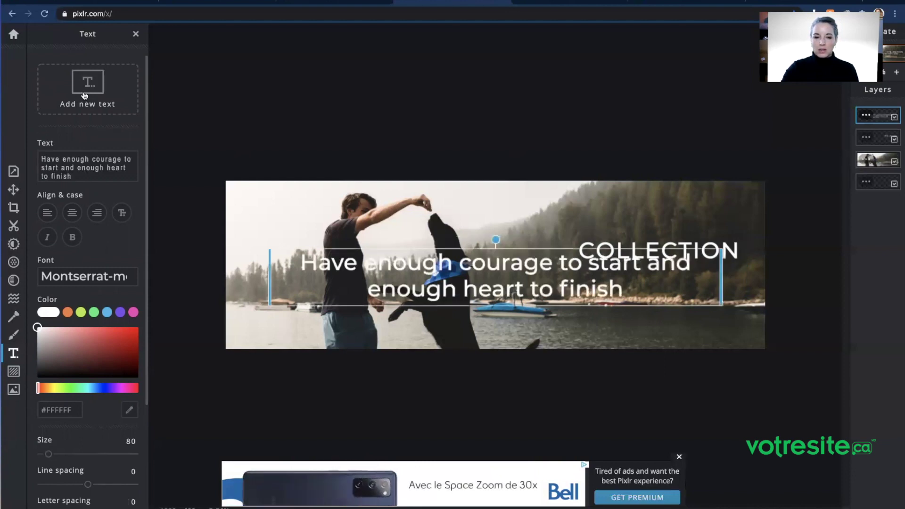
{"action": "double_click", "coordinate": [436, 280]}
{"action": "type", "text": "CH"}
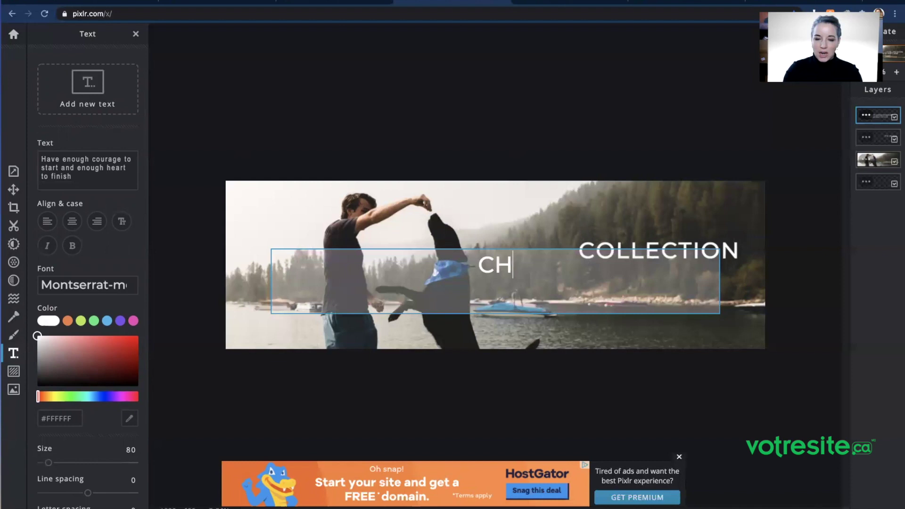
{"action": "type", "text": "ALET"}
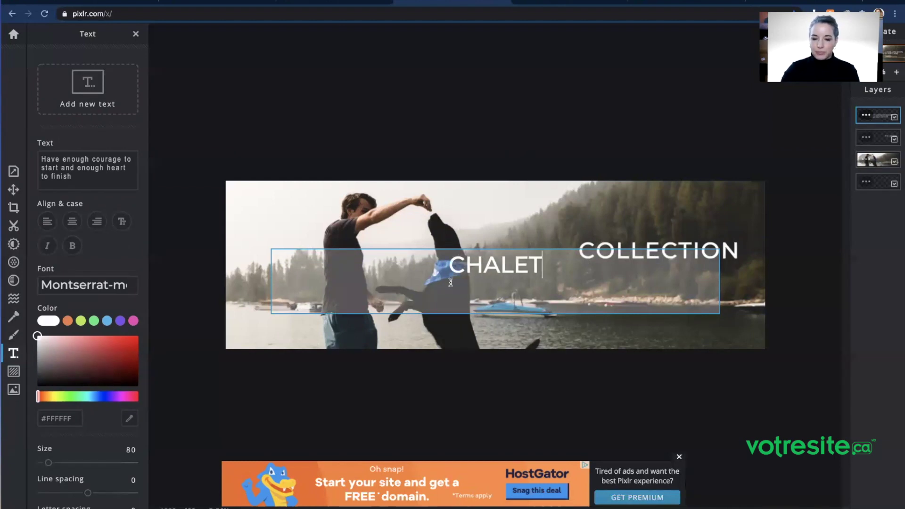
Enlarge the CHALET text to size 179 and place it directly under COLLECTION with their right edges aligned
{"action": "double_click", "coordinate": [446, 276]}
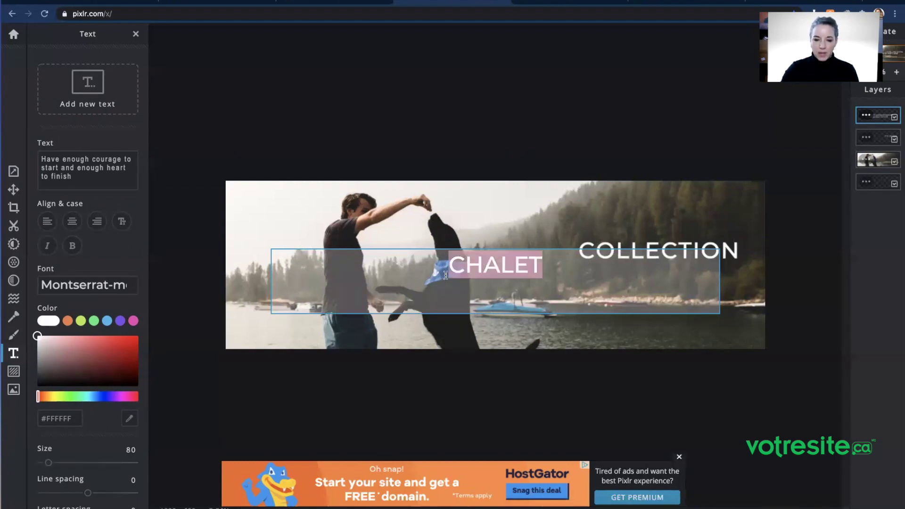
{"action": "left_click", "coordinate": [56, 464]}
{"action": "mouse_move", "coordinate": [49, 454]}
{"action": "left_mouse_down"}
{"action": "mouse_move", "coordinate": [75, 454]}
{"action": "mouse_move", "coordinate": [57, 454]}
{"action": "left_mouse_up"}
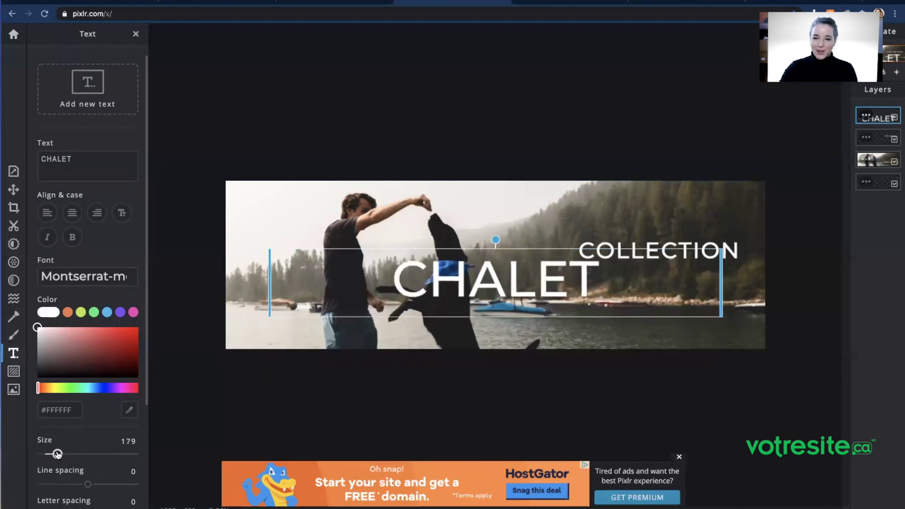
{"action": "left_click_drag", "start_coordinate": [495, 273], "coordinate": [608, 272]}
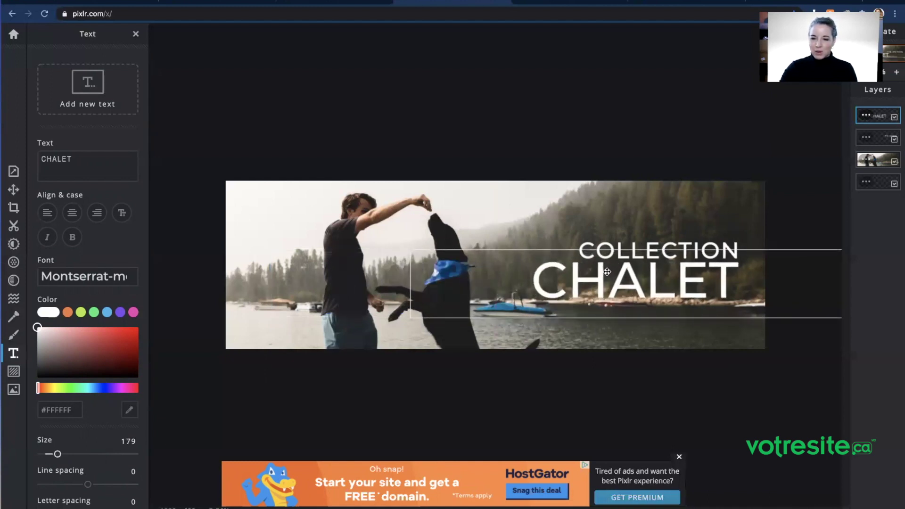
{"action": "left_click", "coordinate": [787, 376]}
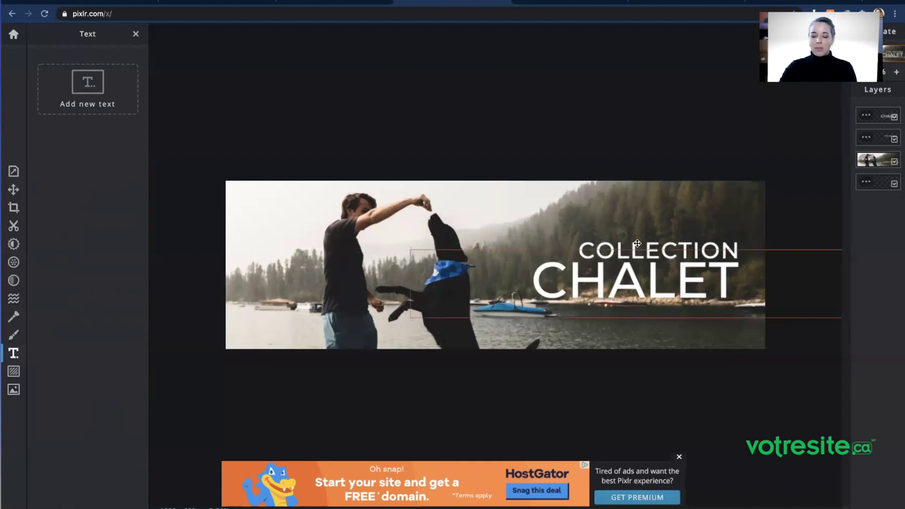
Activate the Draw tool and add an empty layer on top of the banner for drawing
{"action": "left_click", "coordinate": [12, 335]}
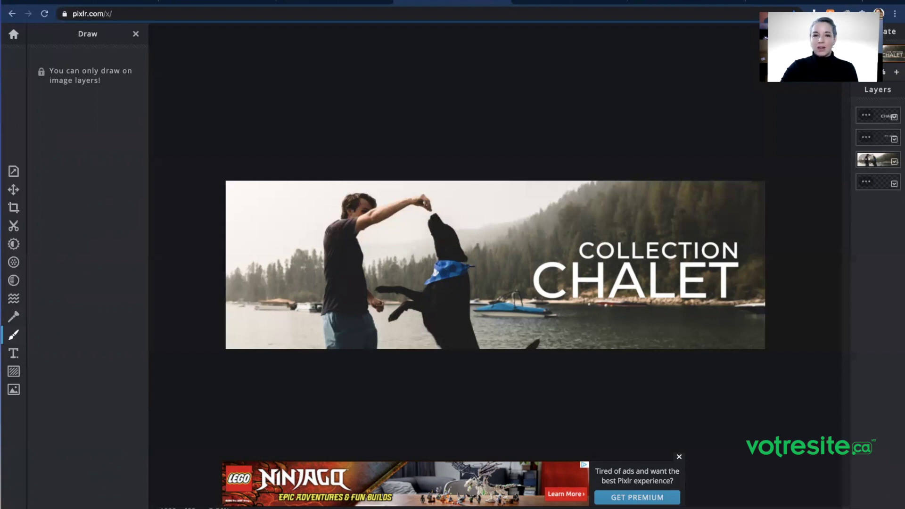
{"action": "left_click", "coordinate": [606, 400]}
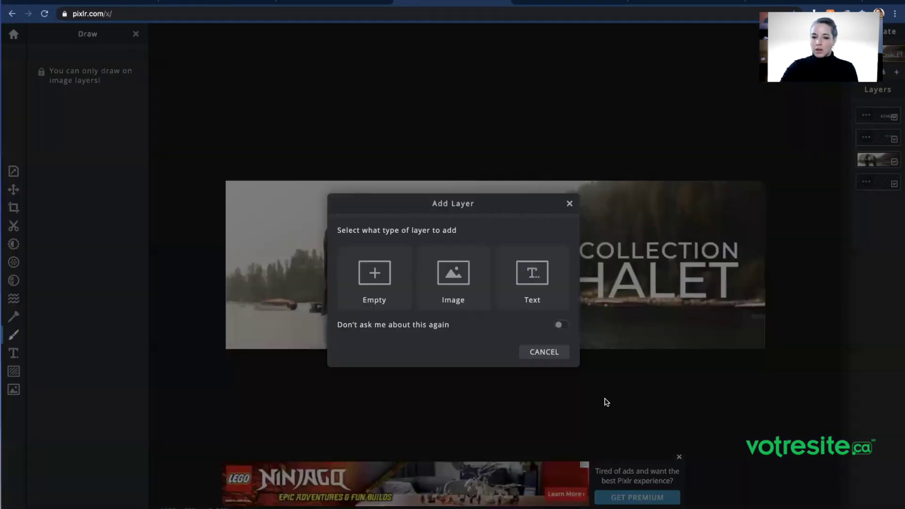
{"action": "left_click", "coordinate": [373, 280]}
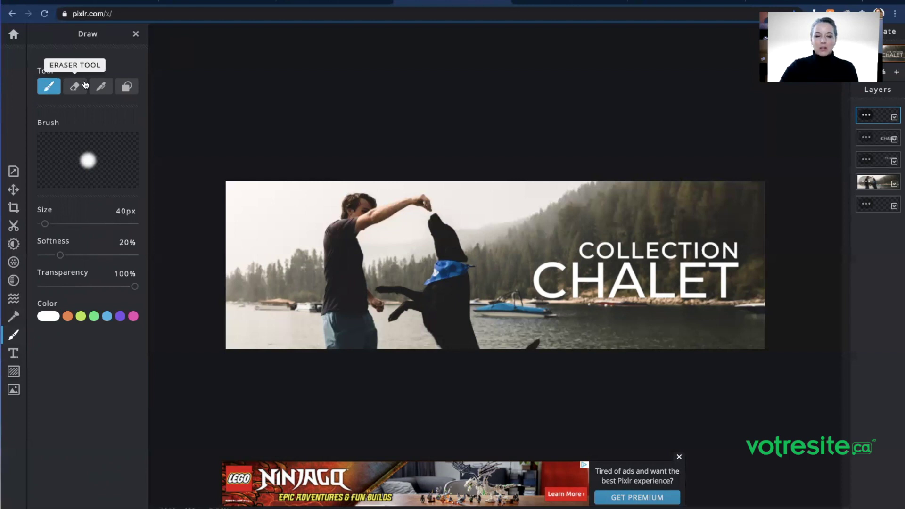
Draw an unfilled rectangle with a white outline of size 2 just below the word CHALET
{"action": "left_click", "coordinate": [125, 88]}
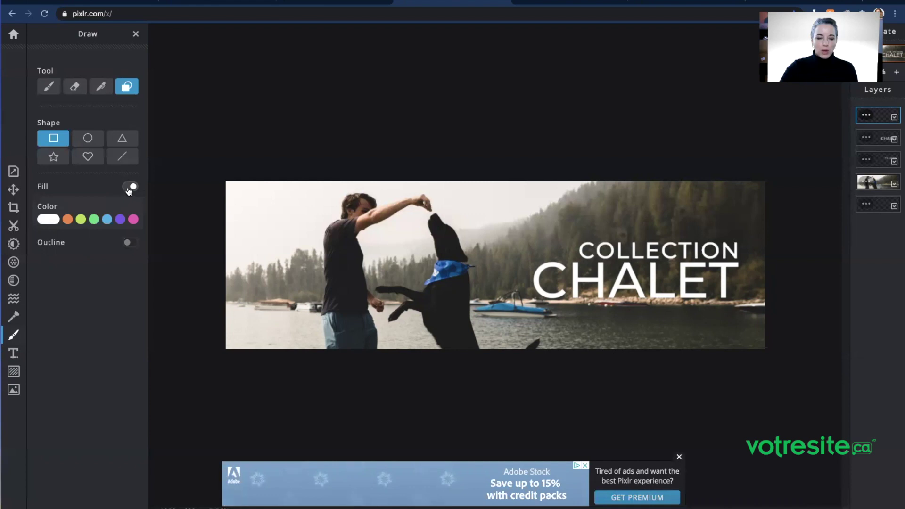
{"action": "left_click", "coordinate": [130, 188]}
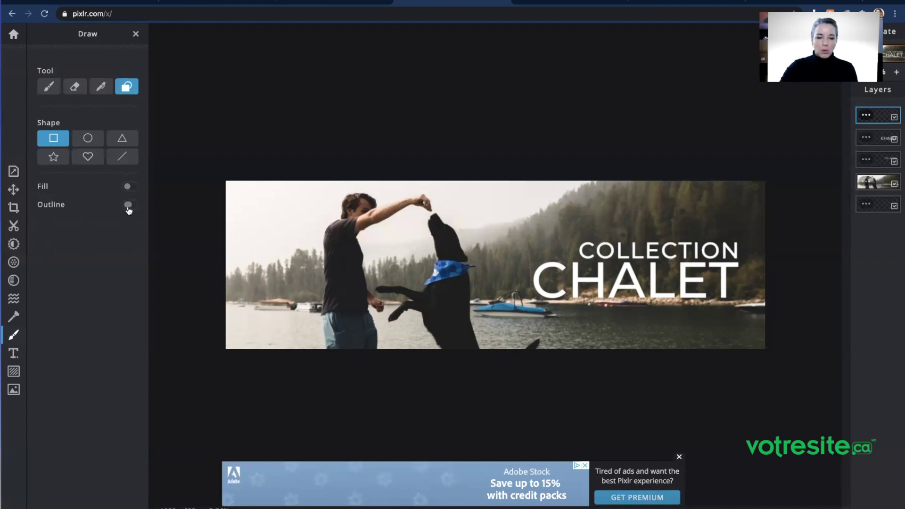
{"action": "left_click", "coordinate": [128, 206]}
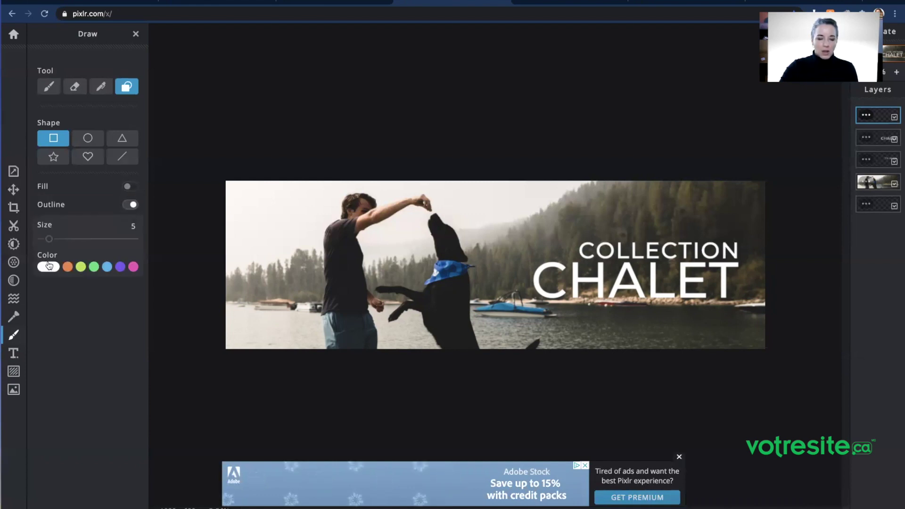
{"action": "left_click_drag", "start_coordinate": [49, 240], "coordinate": [44, 240]}
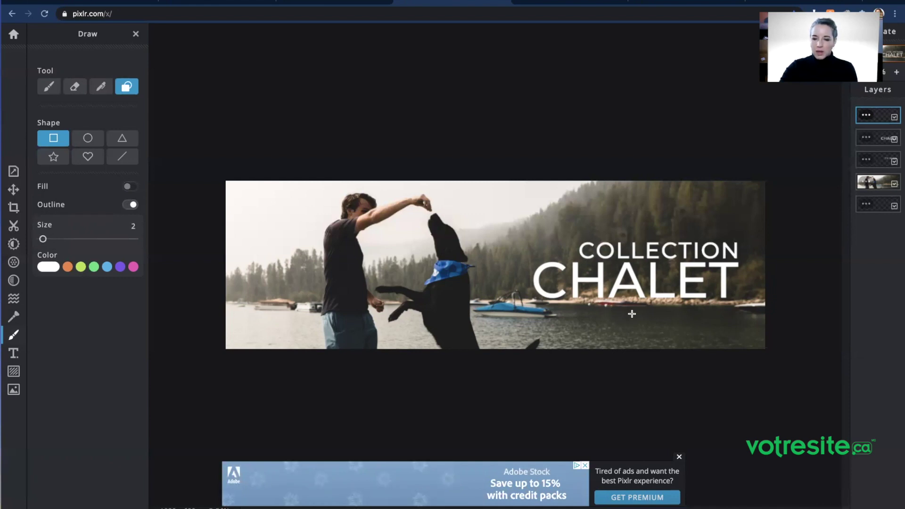
{"action": "left_click_drag", "start_coordinate": [612, 309], "coordinate": [725, 331]}
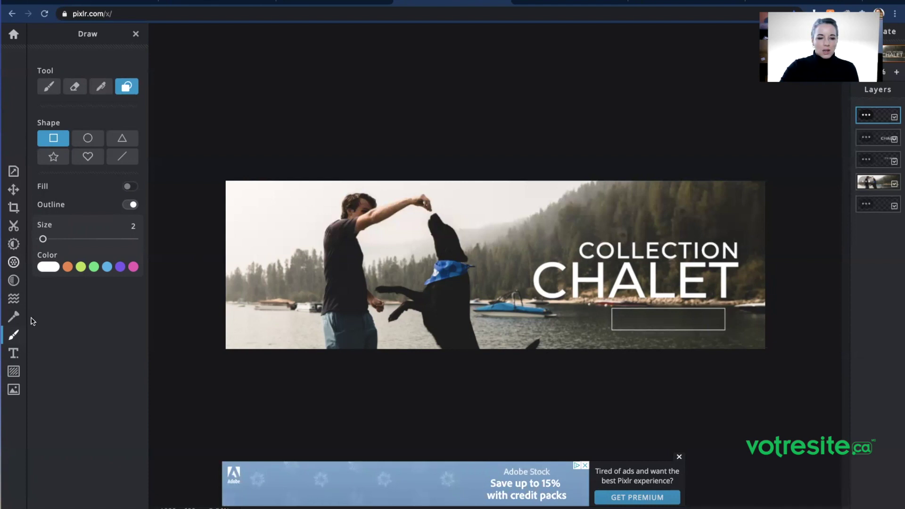
Add a new text layer and replace its placeholder quote with "DÉCOUVRIR"
{"action": "left_click", "coordinate": [13, 354]}
{"action": "left_click", "coordinate": [102, 94]}
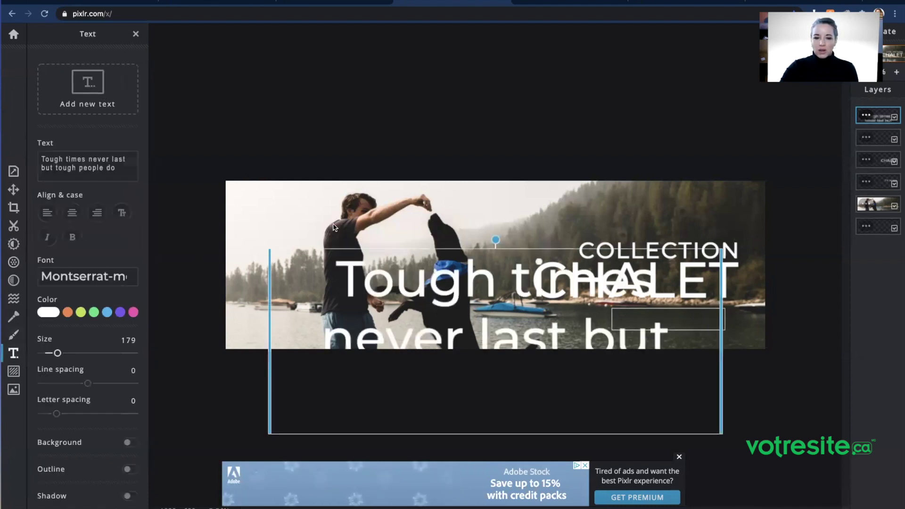
{"action": "double_click", "coordinate": [567, 332]}
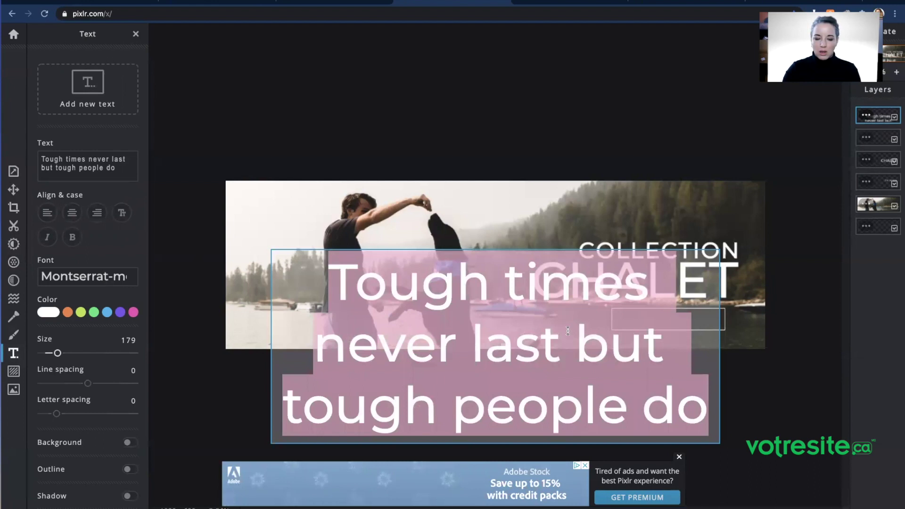
{"action": "key", "text": "BackSpace"}
{"action": "type", "text": "DÉCOUVRIR"}
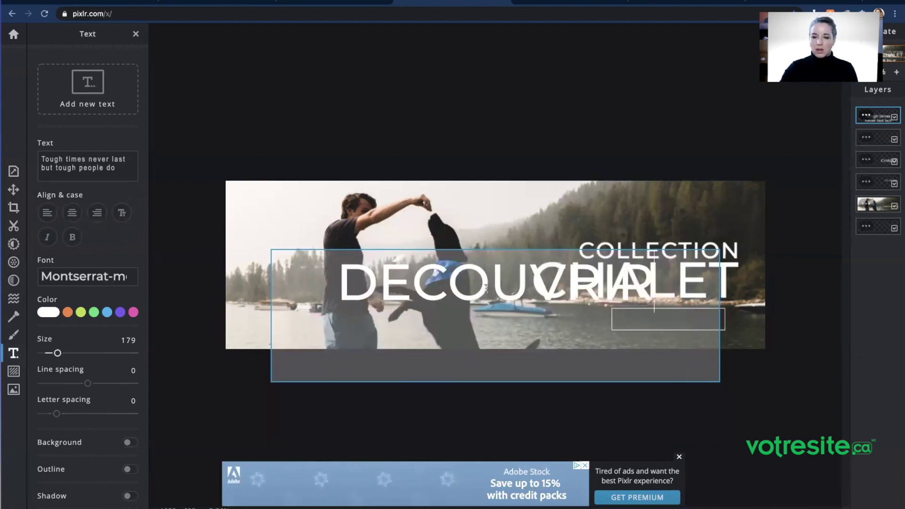
Reduce the DÉCOUVRIR text to size 39 and centre it inside the outlined rectangle
{"action": "key", "text": "ctrl+a"}
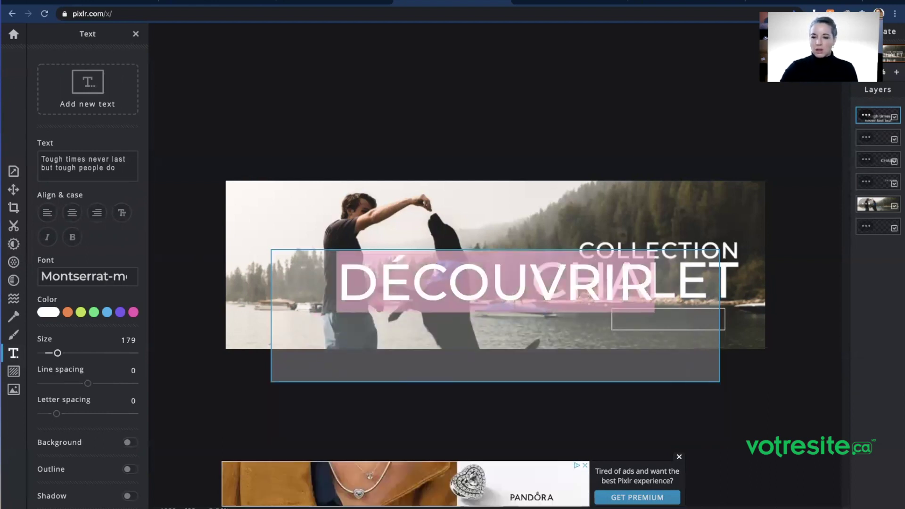
{"action": "left_click", "coordinate": [56, 353]}
{"action": "left_click_drag", "start_coordinate": [56, 353], "coordinate": [46, 354]}
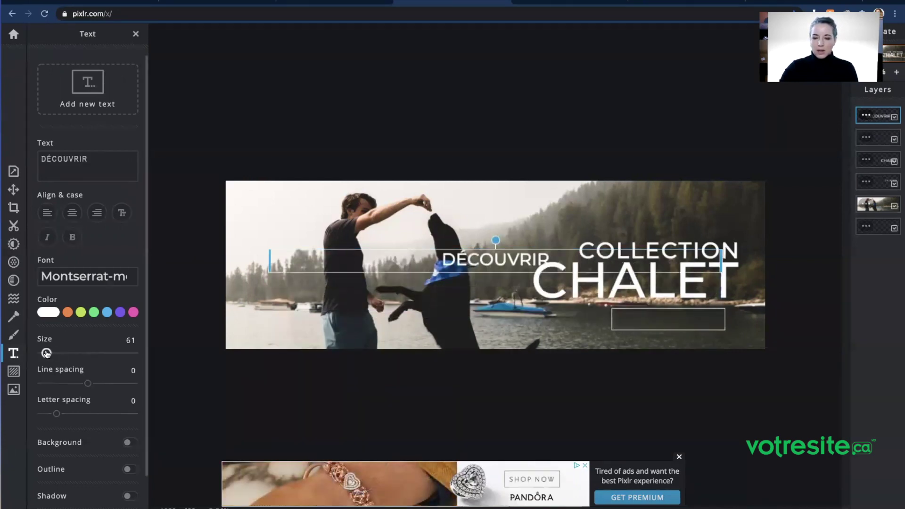
{"action": "left_click_drag", "start_coordinate": [380, 260], "coordinate": [612, 324]}
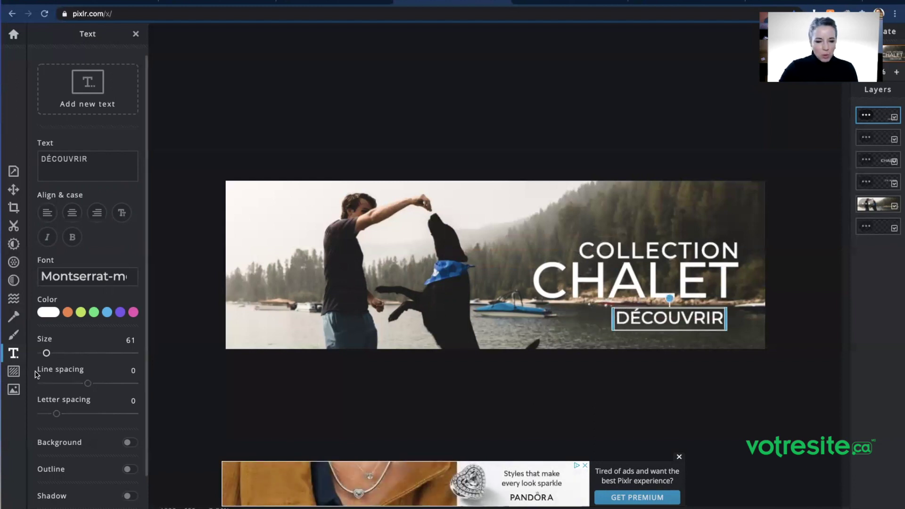
{"action": "left_click_drag", "start_coordinate": [47, 355], "coordinate": [45, 355]}
{"action": "left_click_drag", "start_coordinate": [658, 320], "coordinate": [659, 324]}
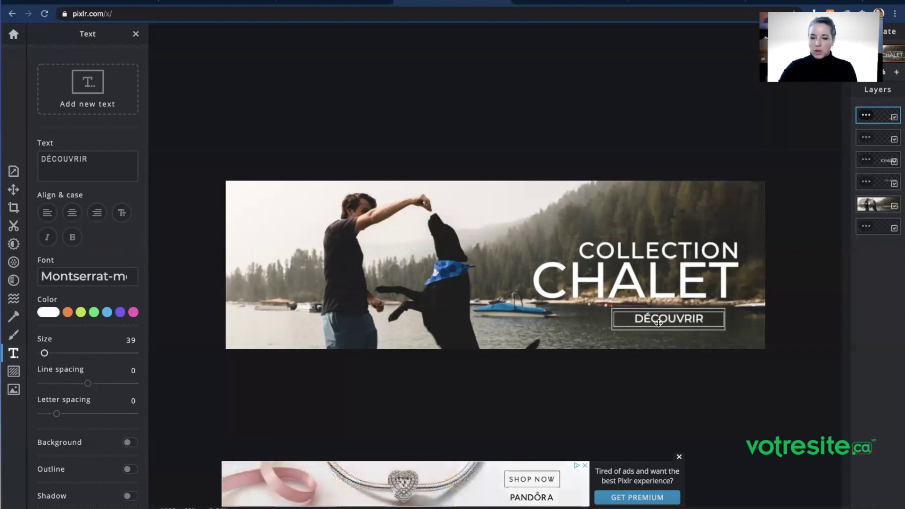
{"action": "left_click", "coordinate": [710, 366]}
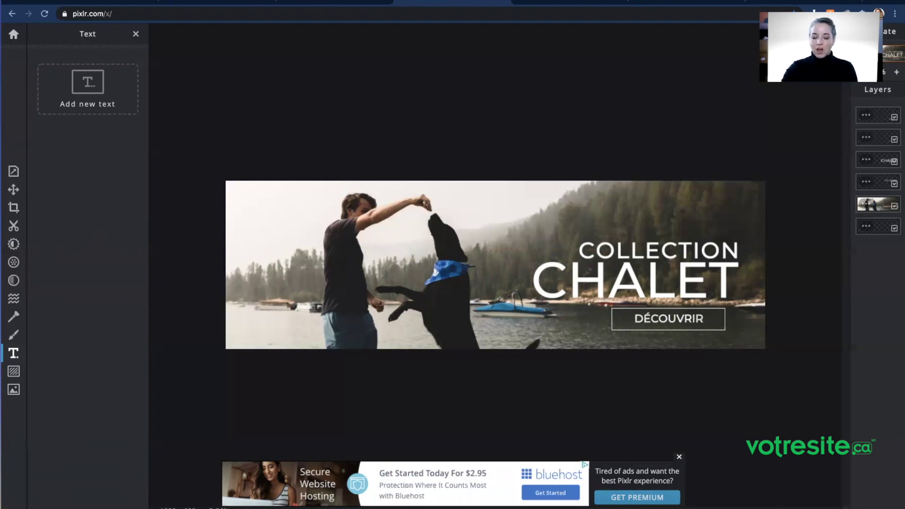
Start saving the banner image and change its file name to "style-nature-banniere-collection-chalet"
{"action": "key", "text": "ctrl+s"}
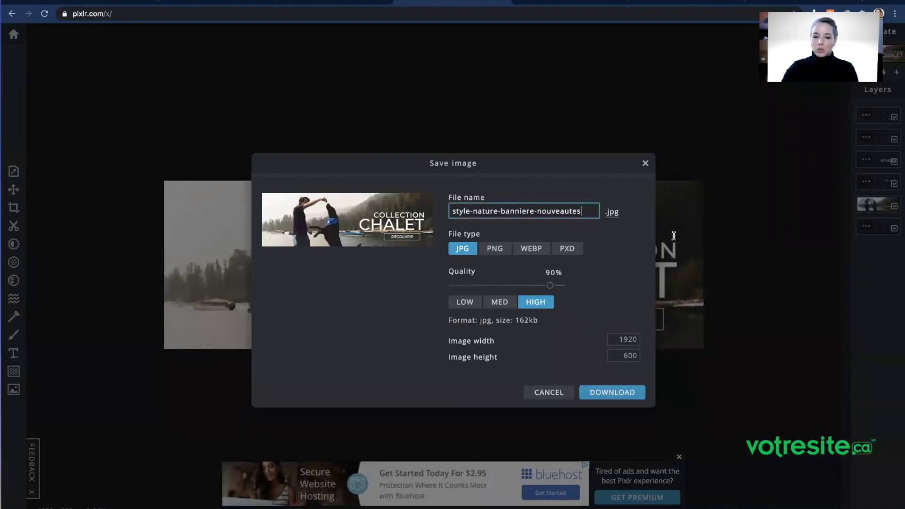
{"action": "left_click", "coordinate": [554, 207]}
{"action": "double_click", "coordinate": [551, 206]}
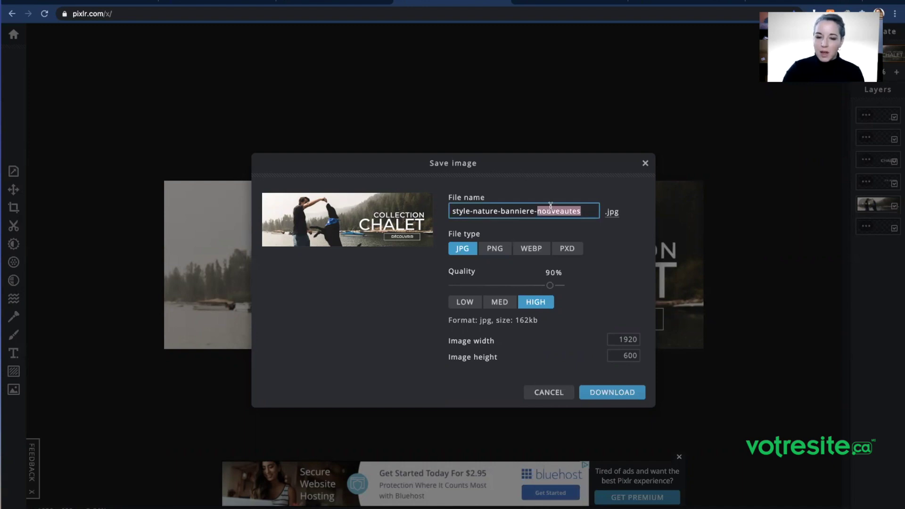
{"action": "type", "text": "COLLEC"}
{"action": "key", "text": "BackSpace"}
{"action": "key", "text": "BackSpace"}
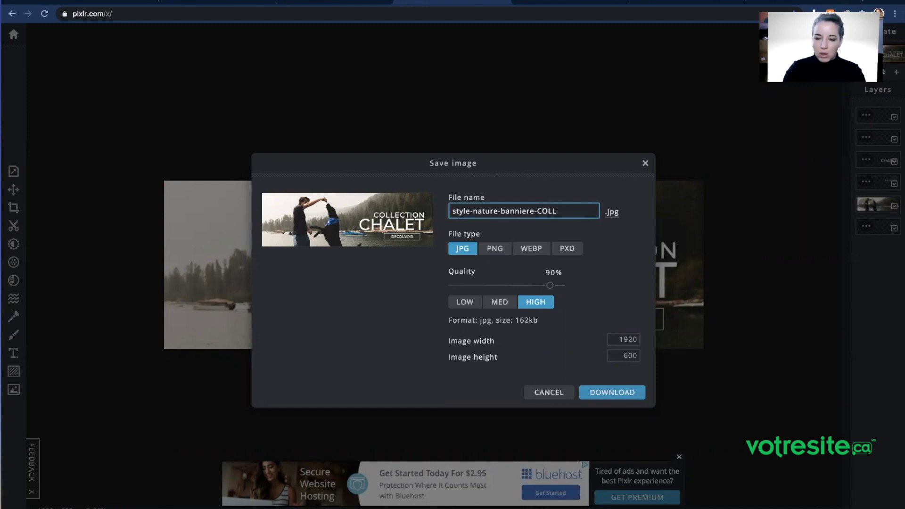
{"action": "type", "text": "ection-chalet"}
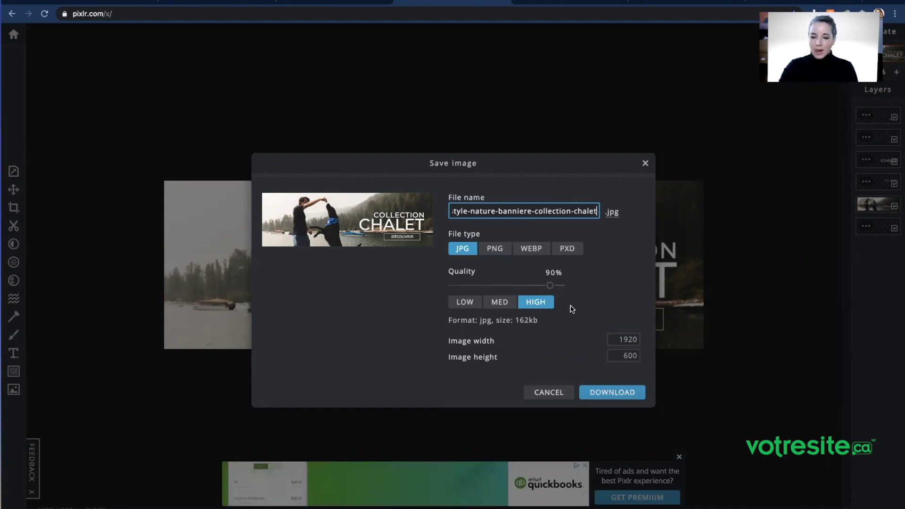
Set the JPG quality to 90% and download the banner image
{"action": "left_click", "coordinate": [580, 312]}
{"action": "left_click_drag", "start_coordinate": [550, 287], "coordinate": [565, 288]}
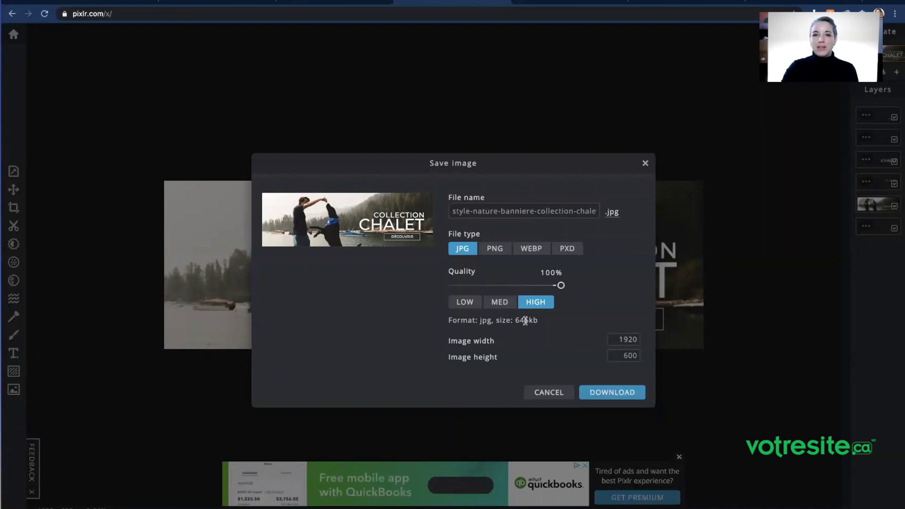
{"action": "left_click", "coordinate": [549, 272]}
{"action": "double_click", "coordinate": [549, 272]}
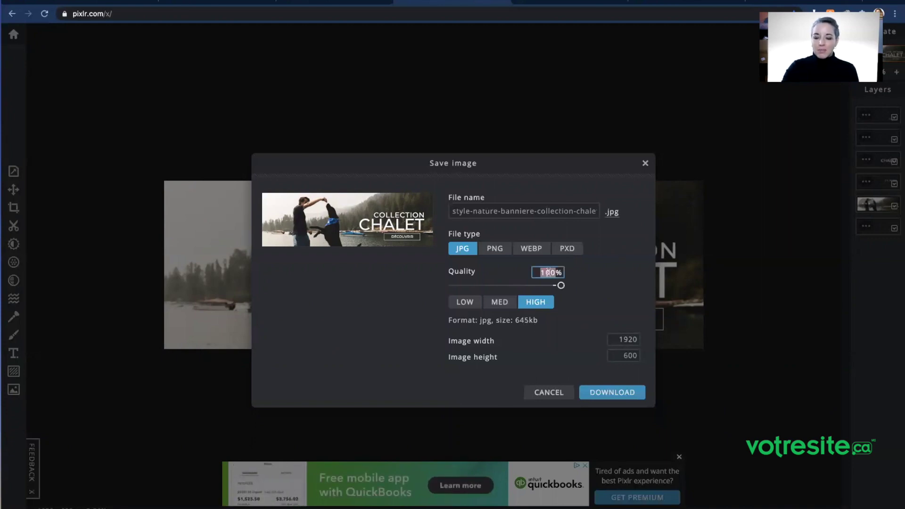
{"action": "type", "text": "90"}
{"action": "left_click", "coordinate": [547, 376]}
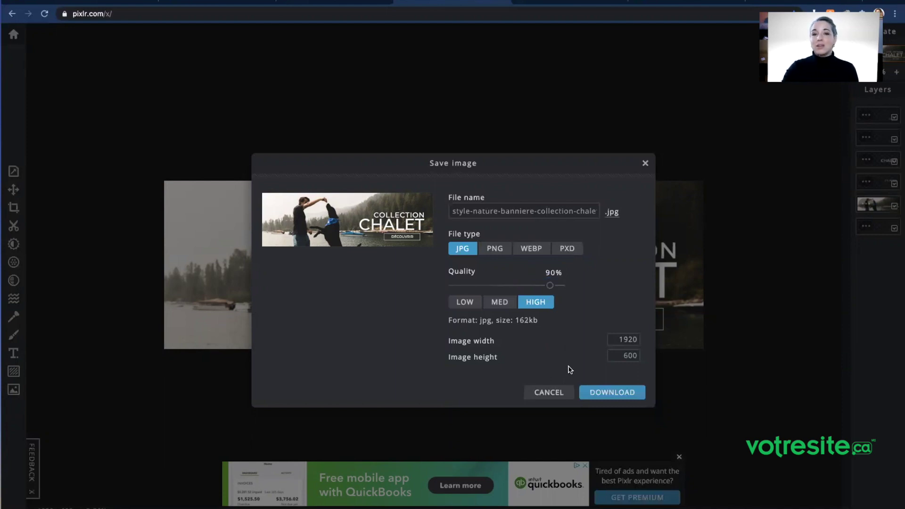
{"action": "left_click", "coordinate": [608, 395]}
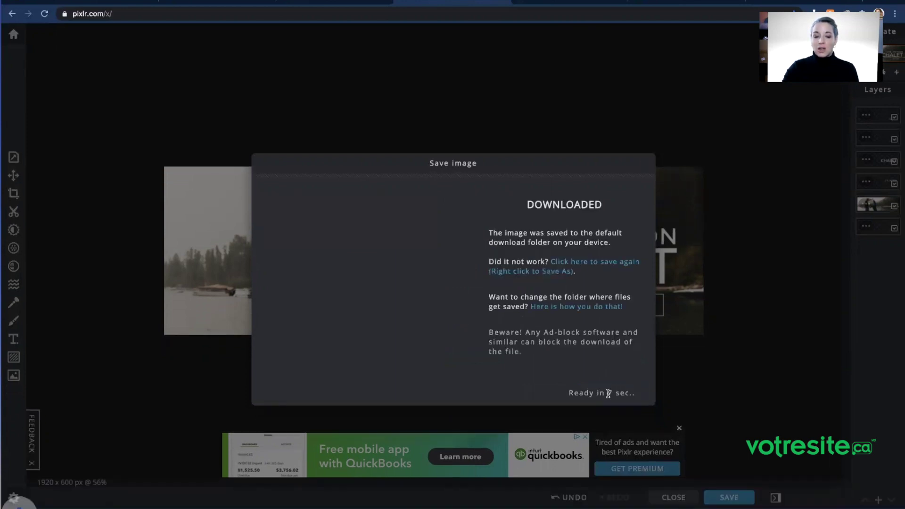
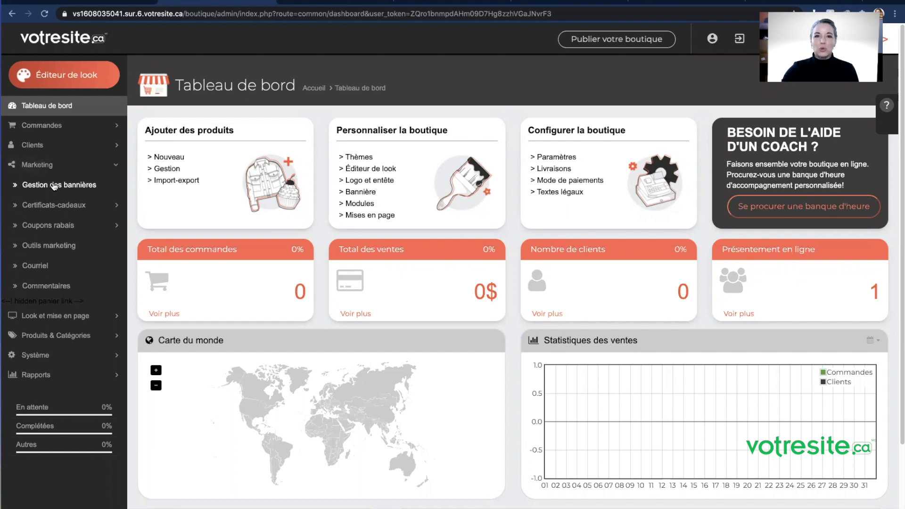
In the votresite.ca banner management, create a banner named "bannière collection" and add two empty image rows for French
{"action": "left_click", "coordinate": [55, 186]}
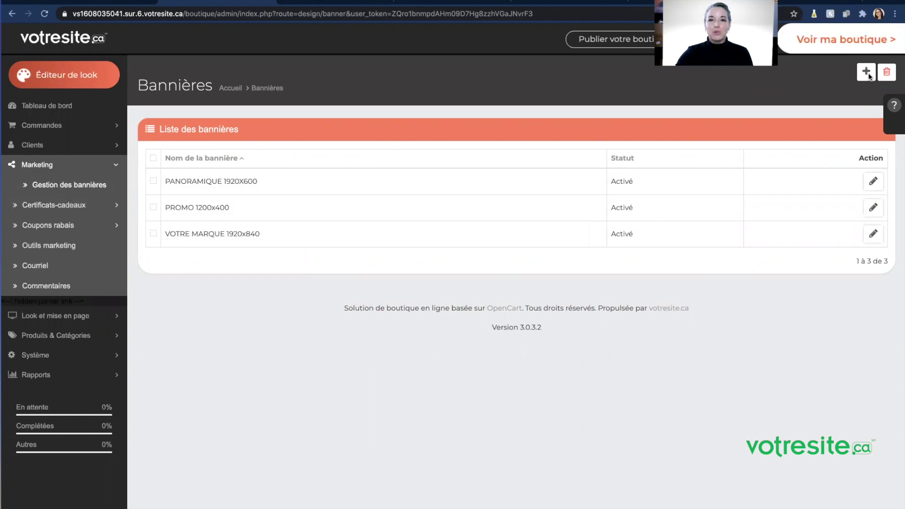
{"action": "left_click", "coordinate": [869, 74]}
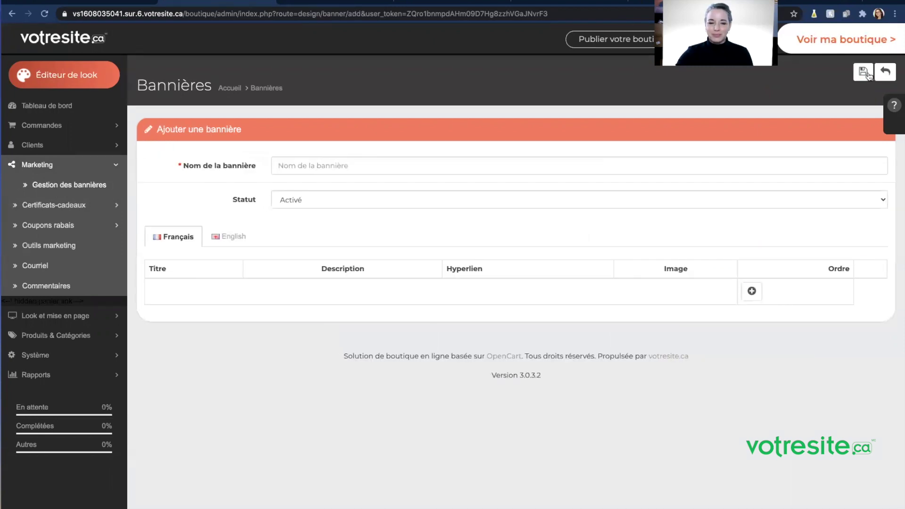
{"action": "left_click", "coordinate": [369, 165]}
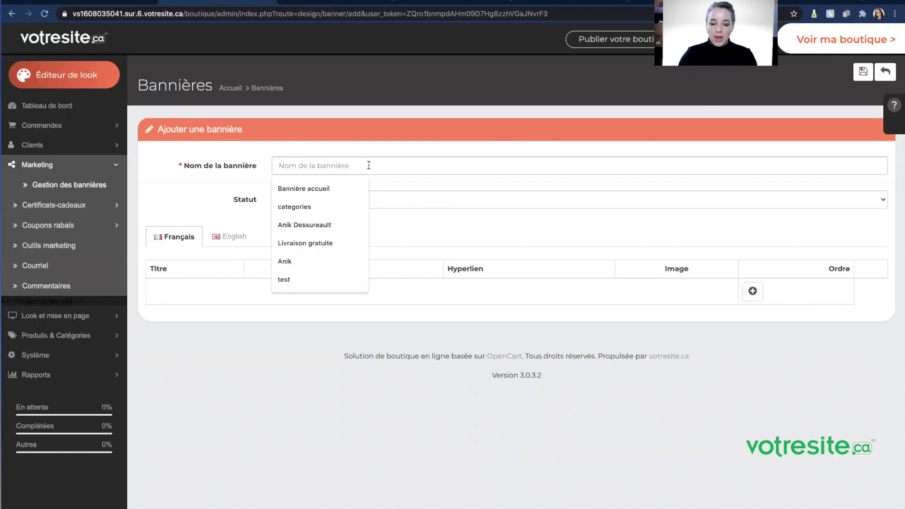
{"action": "type", "text": "bann"}
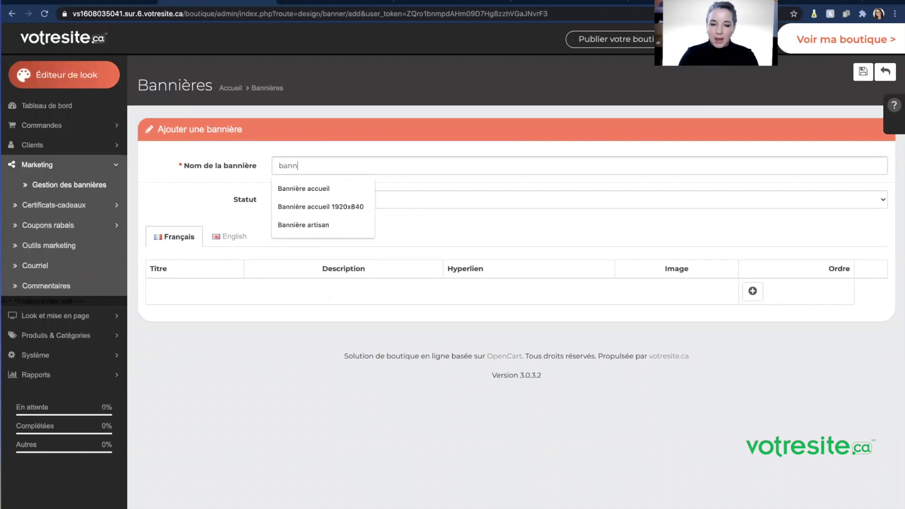
{"action": "type", "text": "ière colle"}
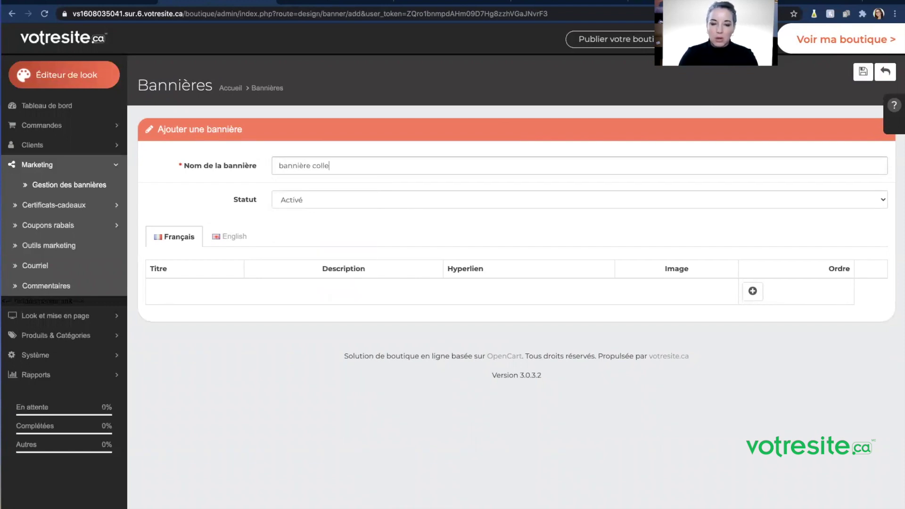
{"action": "type", "text": "ction"}
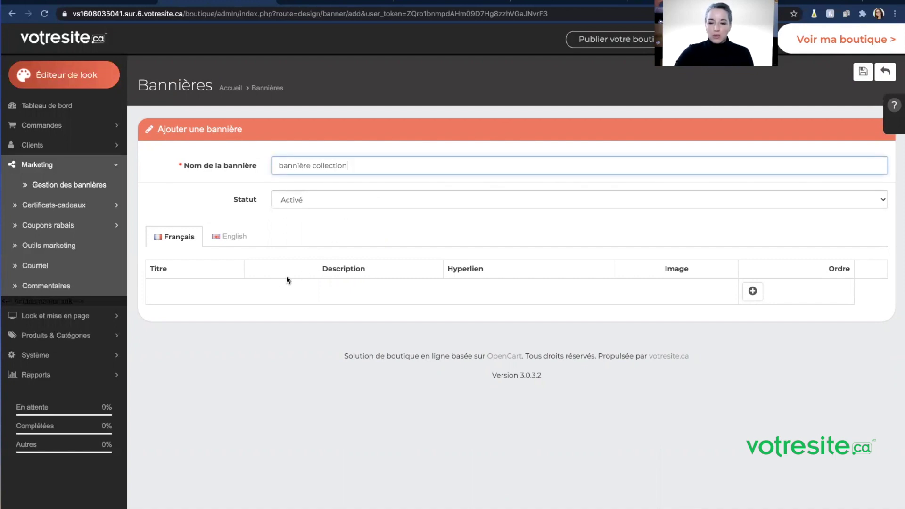
{"action": "left_click", "coordinate": [753, 292]}
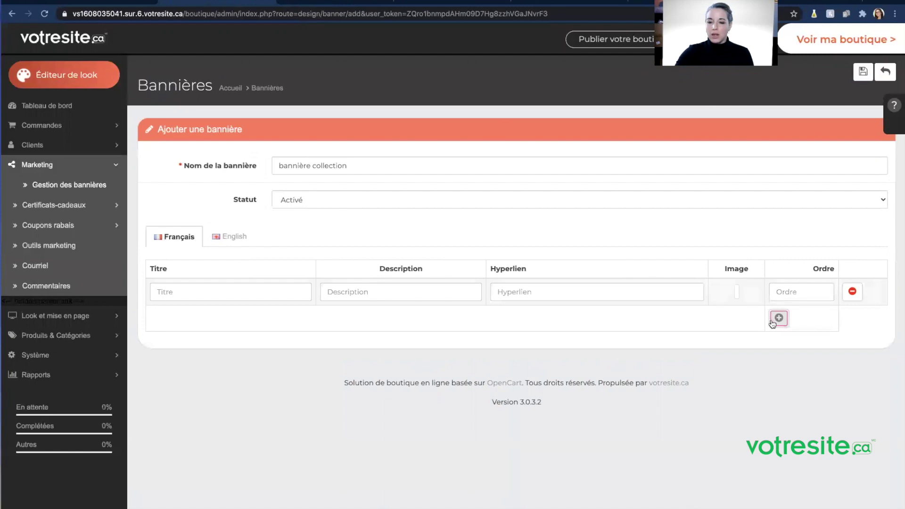
{"action": "left_click", "coordinate": [772, 320]}
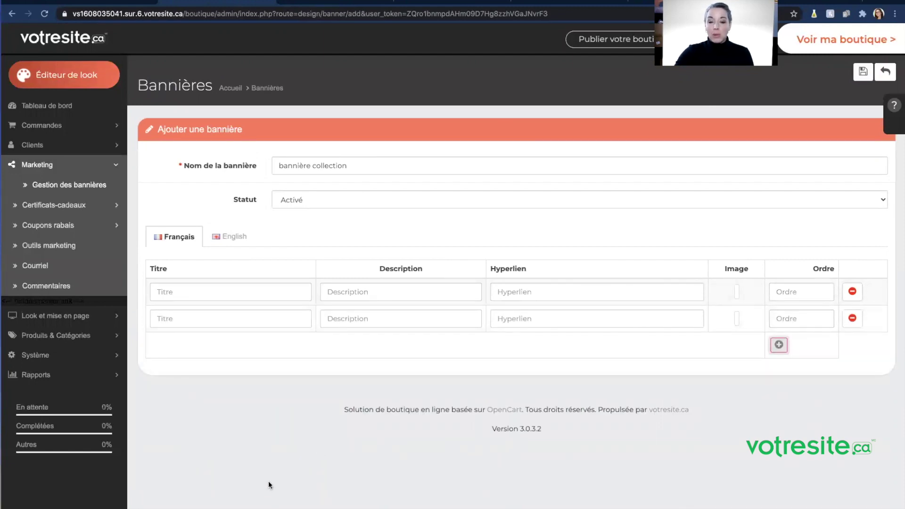
For the first row's image, create a folder named "bannieres" inside the image manager's -images folder and open it
{"action": "left_click", "coordinate": [739, 294]}
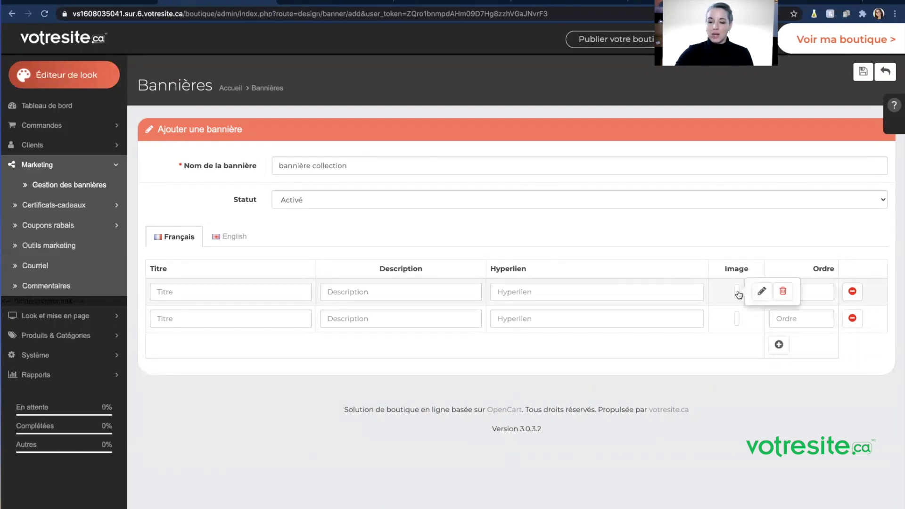
{"action": "left_click", "coordinate": [756, 294]}
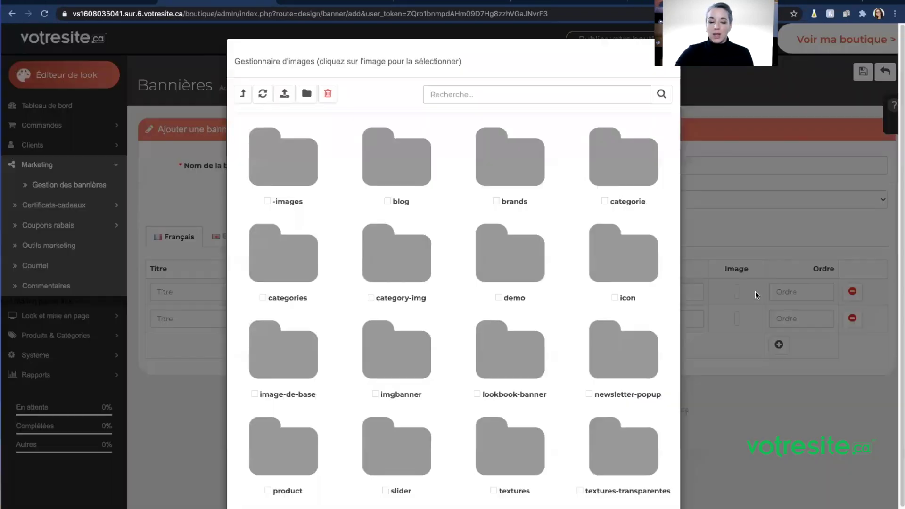
{"action": "left_click", "coordinate": [265, 171]}
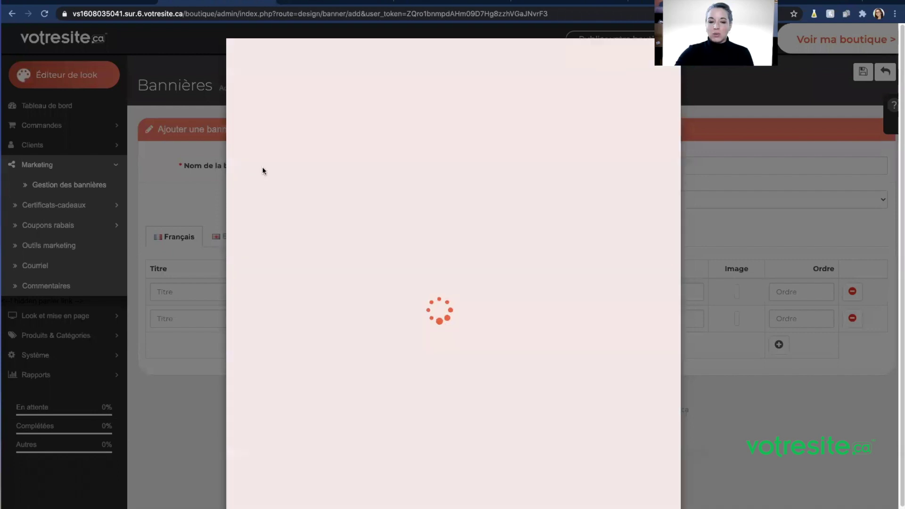
{"action": "left_click", "coordinate": [306, 105]}
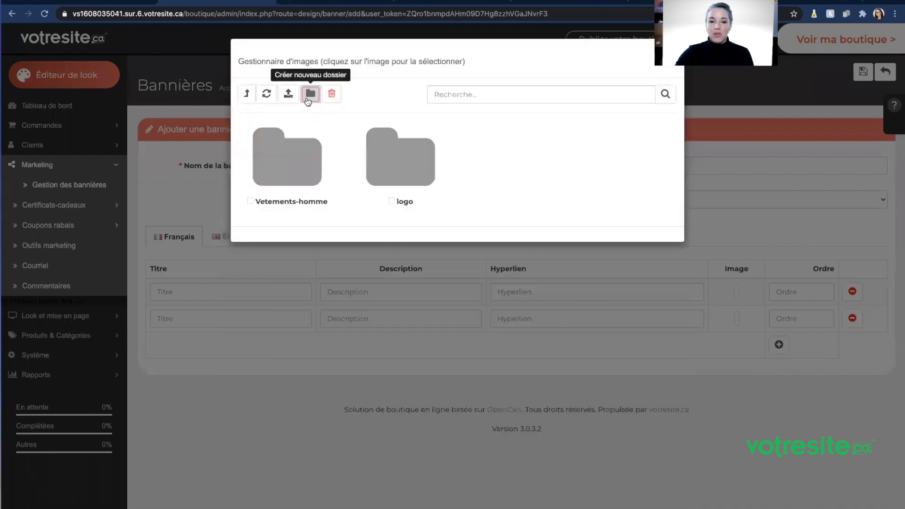
{"action": "left_click", "coordinate": [284, 141]}
{"action": "type", "text": "bannieres"}
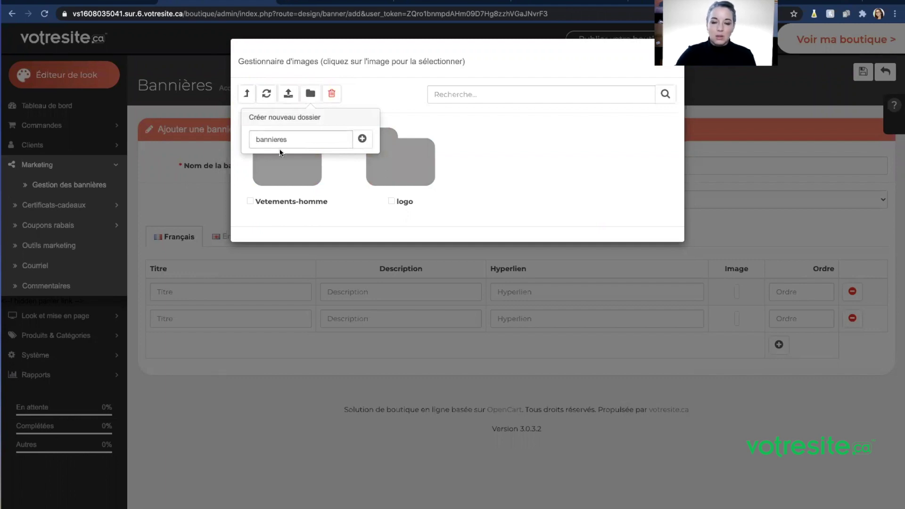
{"action": "left_click", "coordinate": [361, 141]}
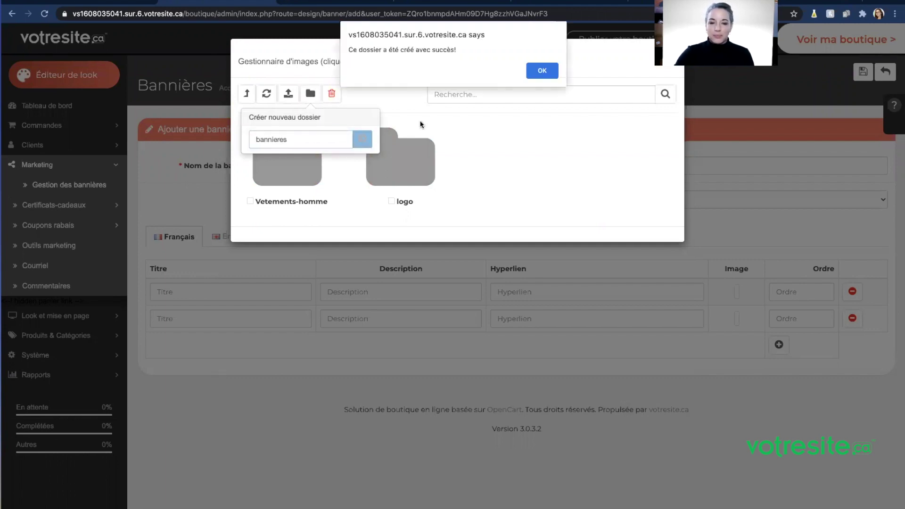
{"action": "left_click", "coordinate": [535, 70]}
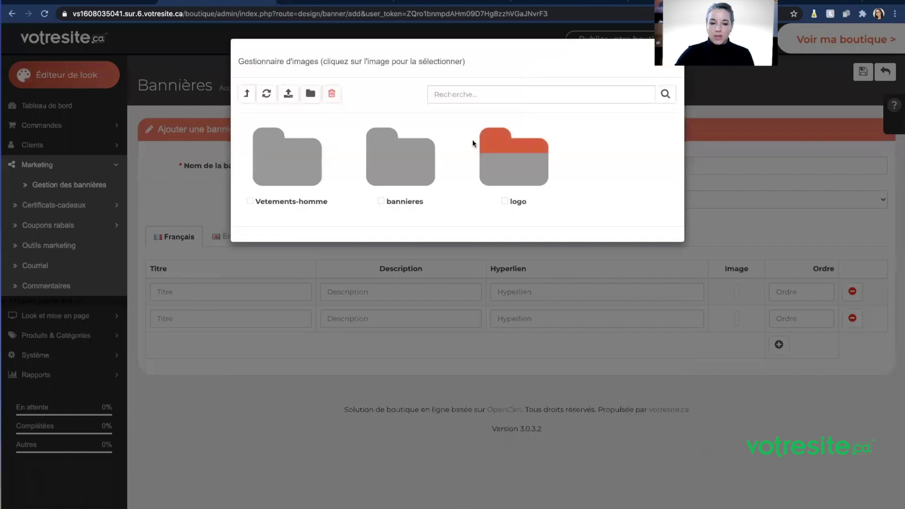
{"action": "left_click", "coordinate": [403, 169]}
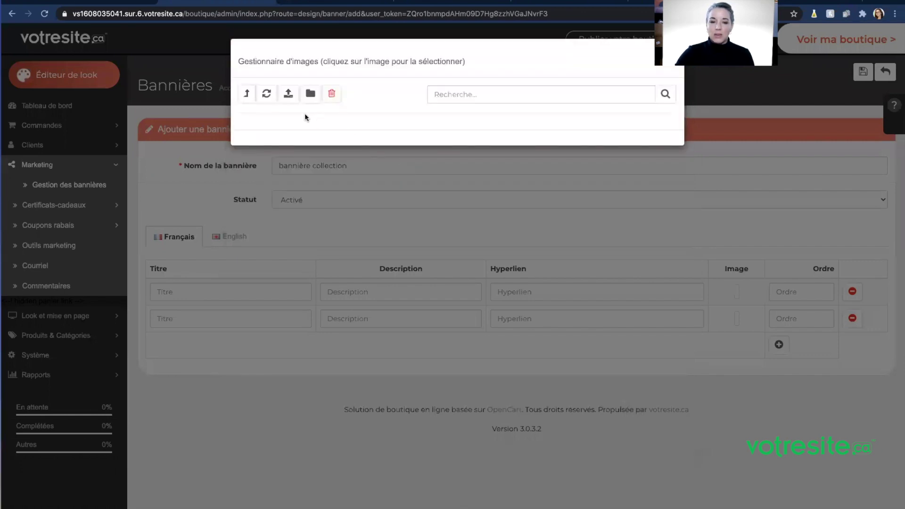
Upload style-nature-banniere-collection-chalet.jpg and style-nature-banniere-collection-sombre.jpg from the local Style Nature "bannieres" folder into the new image folder
{"action": "left_click", "coordinate": [289, 94]}
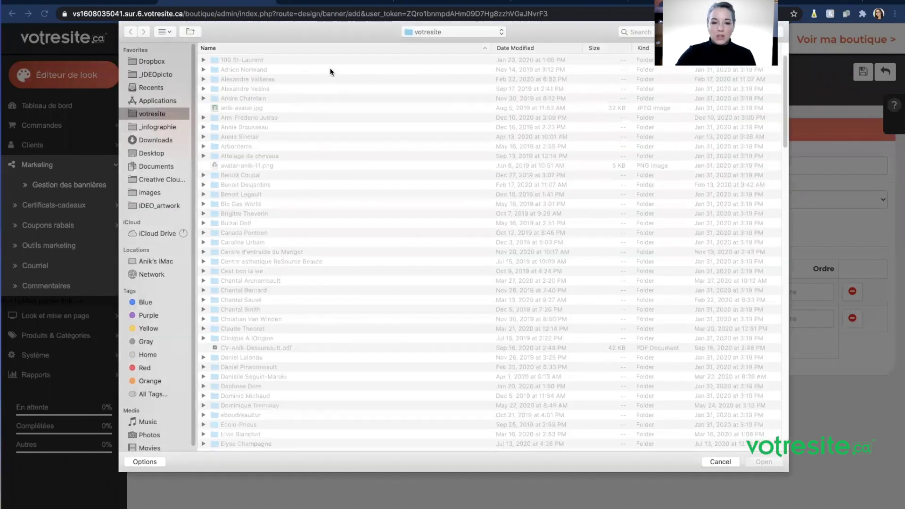
{"action": "left_click", "coordinate": [430, 33]}
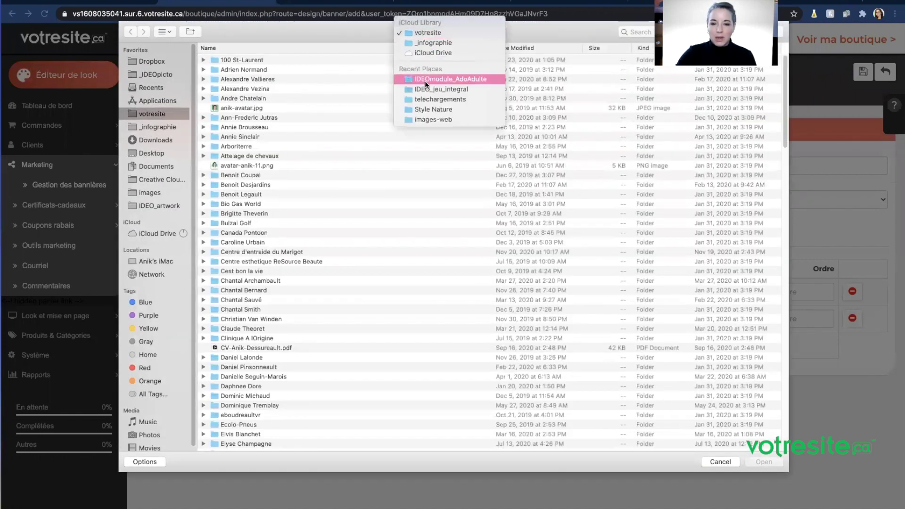
{"action": "left_click", "coordinate": [431, 109]}
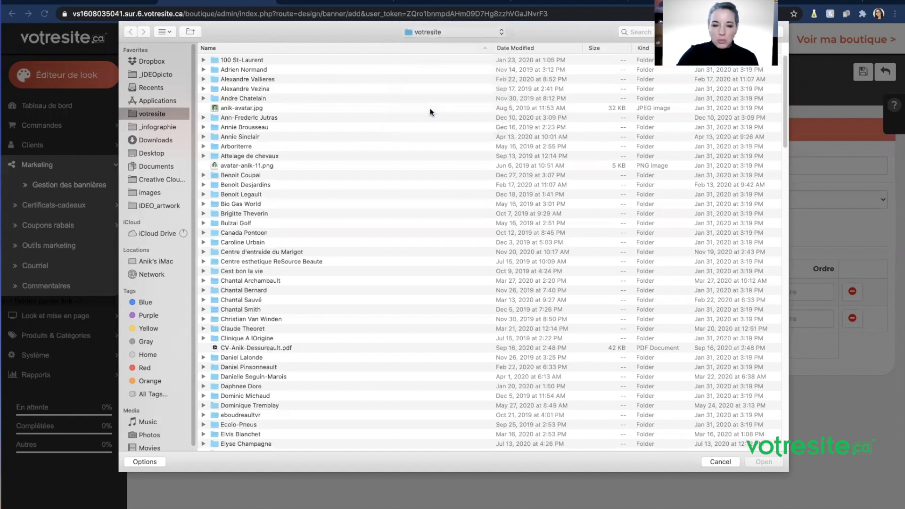
{"action": "double_click", "coordinate": [234, 67]}
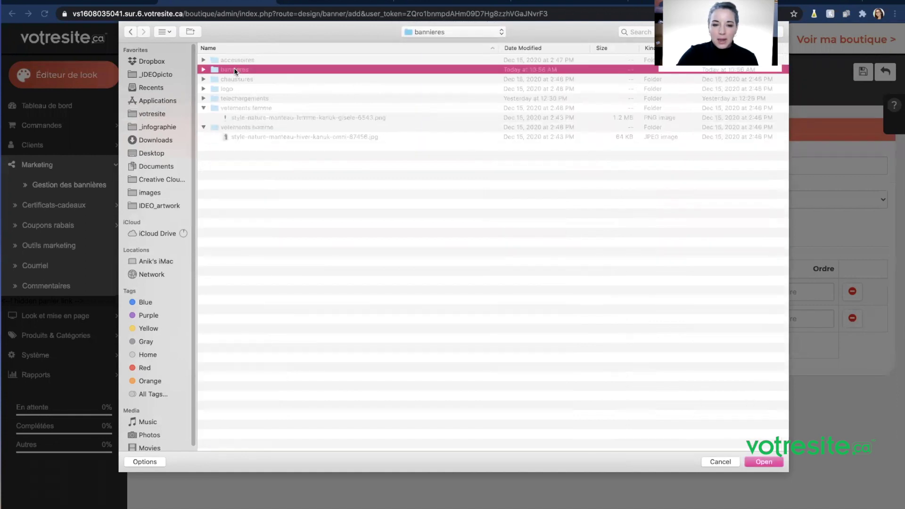
{"action": "left_click", "coordinate": [243, 61]}
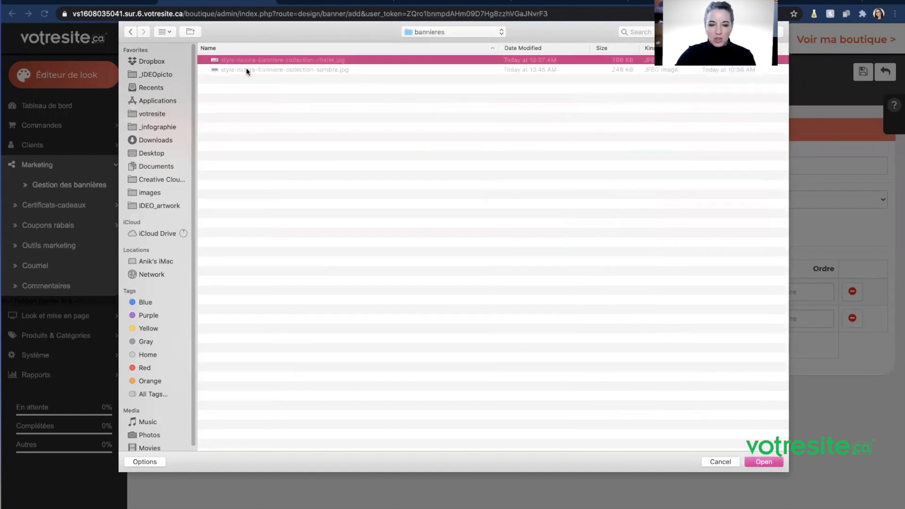
{"action": "left_click", "coordinate": [246, 69], "text": "shift"}
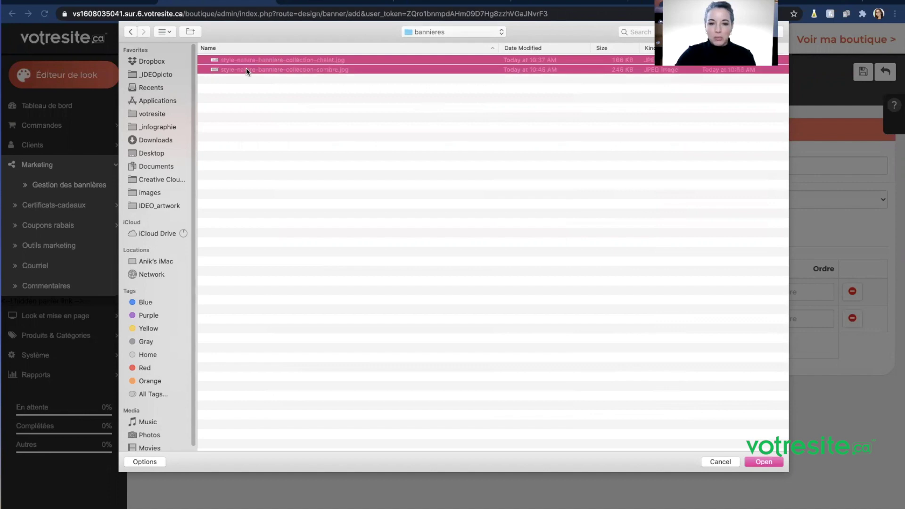
{"action": "left_click", "coordinate": [764, 461]}
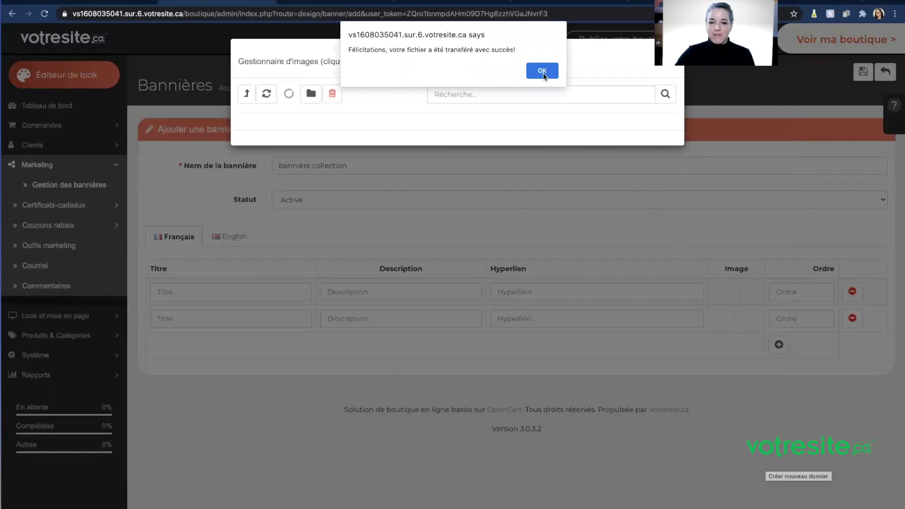
{"action": "left_click", "coordinate": [542, 71]}
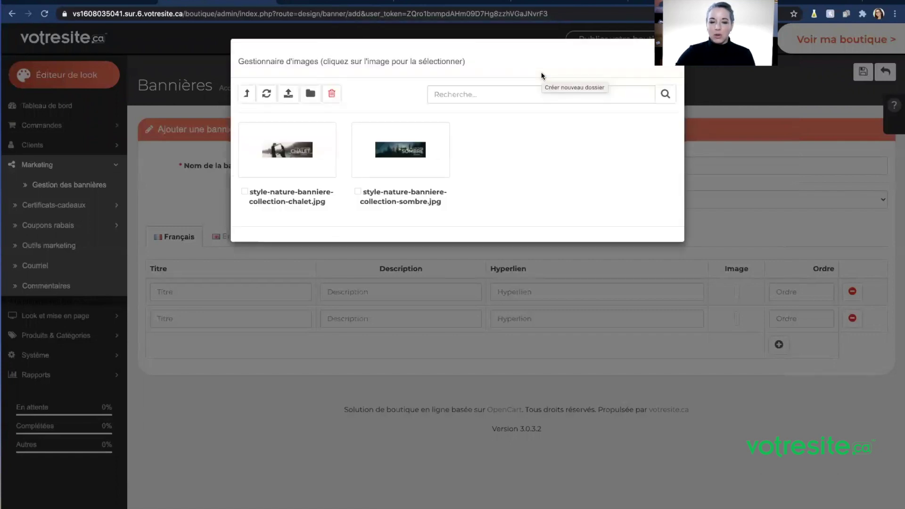
Assign the collection-chalet image to the first banner row and the collection-sombre image to the second row
{"action": "left_click", "coordinate": [289, 153]}
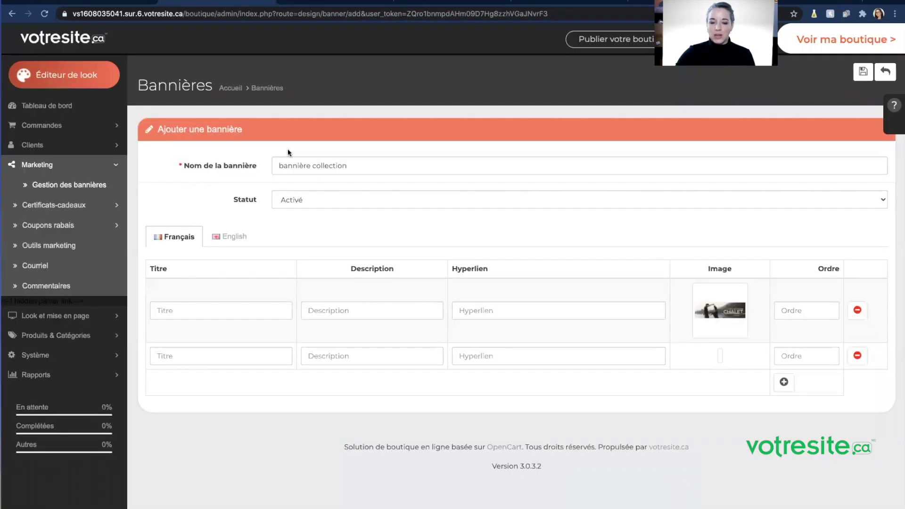
{"action": "left_click", "coordinate": [721, 357]}
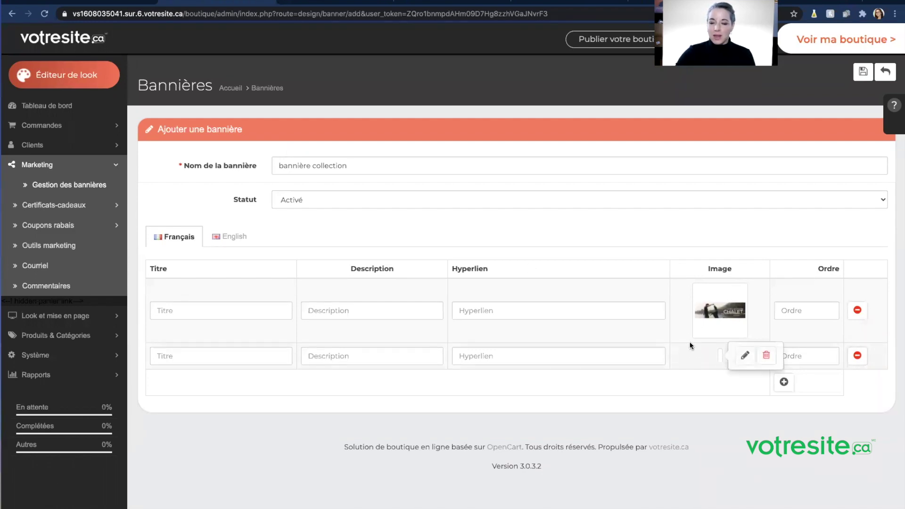
{"action": "left_click", "coordinate": [747, 353]}
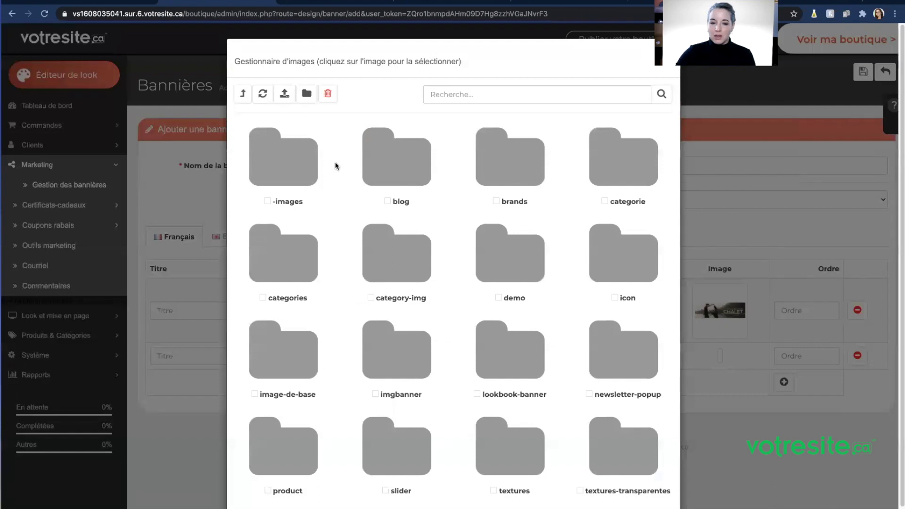
{"action": "left_click", "coordinate": [315, 160]}
{"action": "left_click", "coordinate": [419, 174]}
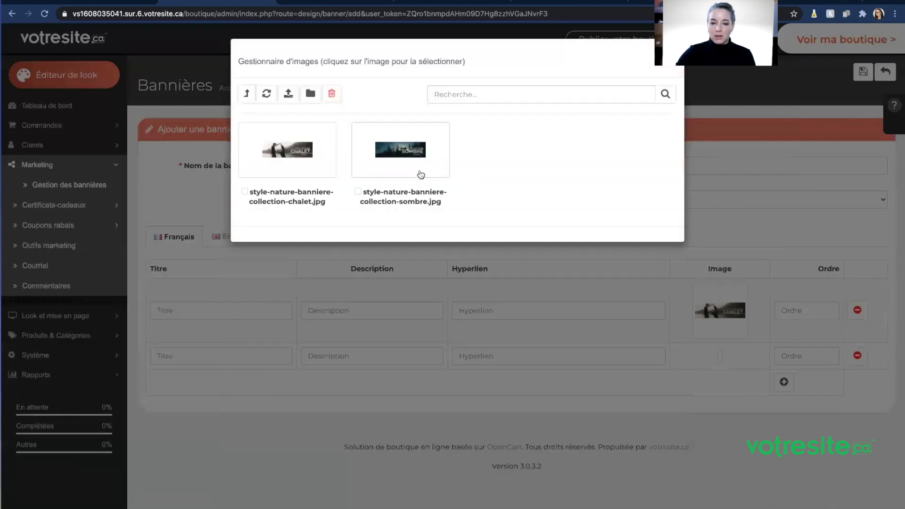
{"action": "left_click", "coordinate": [391, 166]}
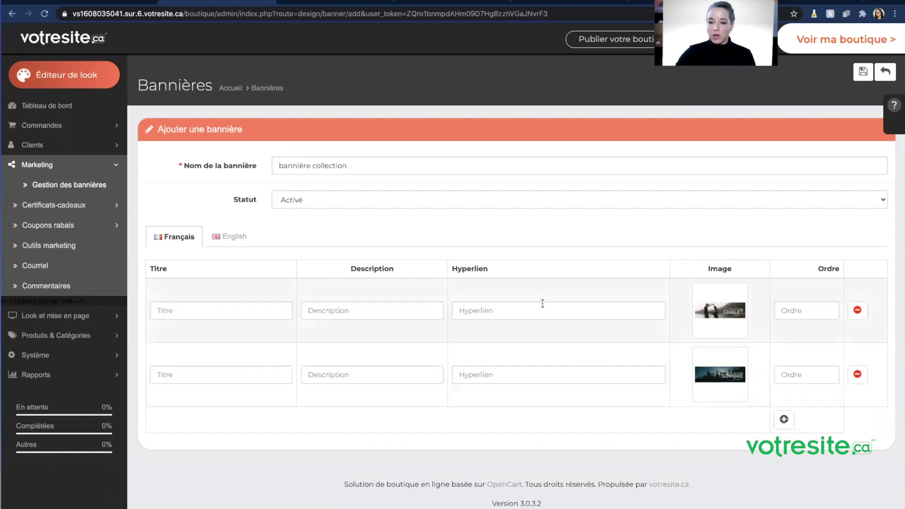
Title the first French banner row "Collection chalet" and the second row "Collection sombre"
{"action": "left_click", "coordinate": [234, 310]}
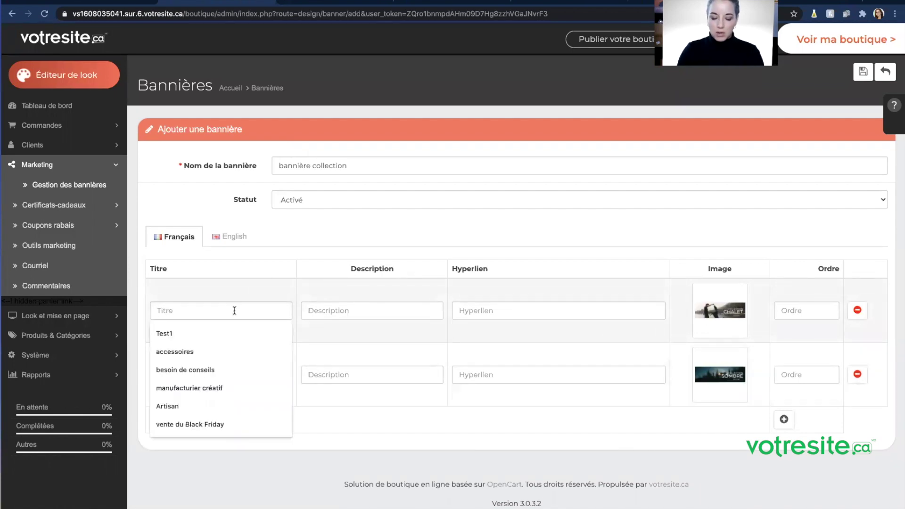
{"action": "type", "text": "Colle"}
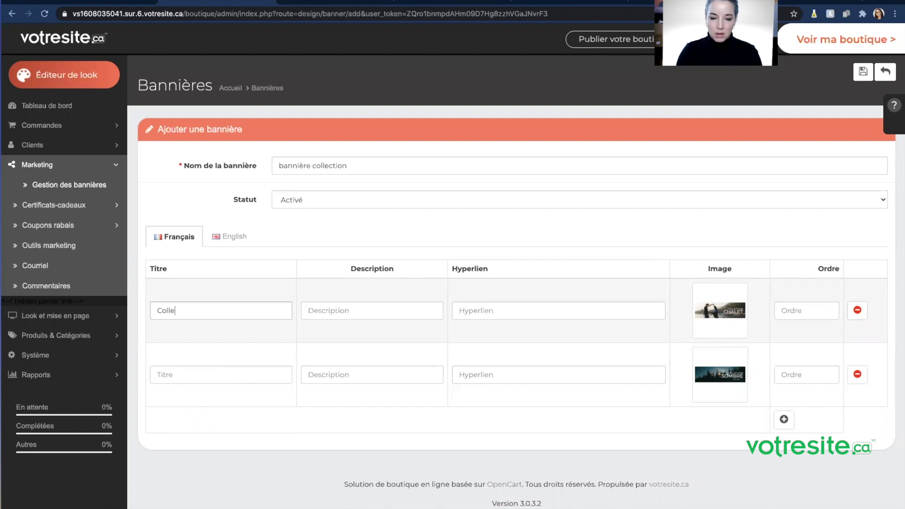
{"action": "type", "text": "ction chalet"}
{"action": "left_click", "coordinate": [225, 374]}
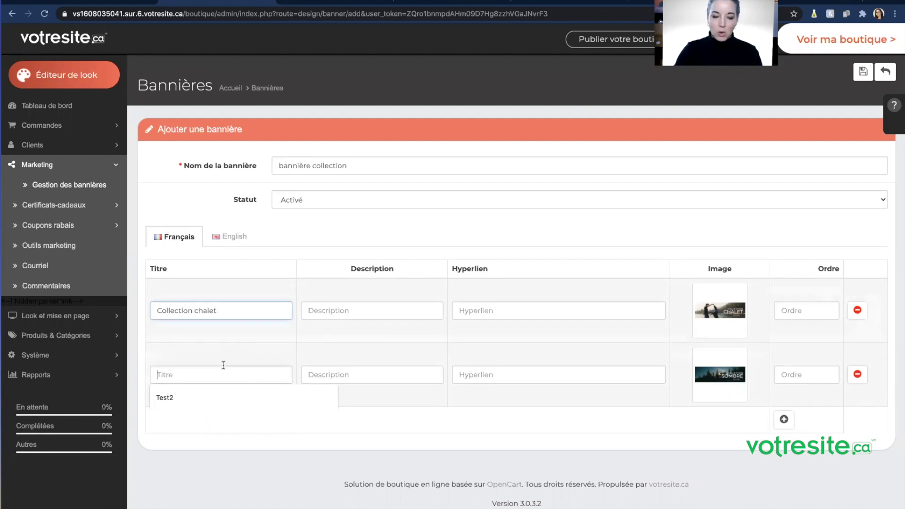
{"action": "type", "text": "Collection sombre"}
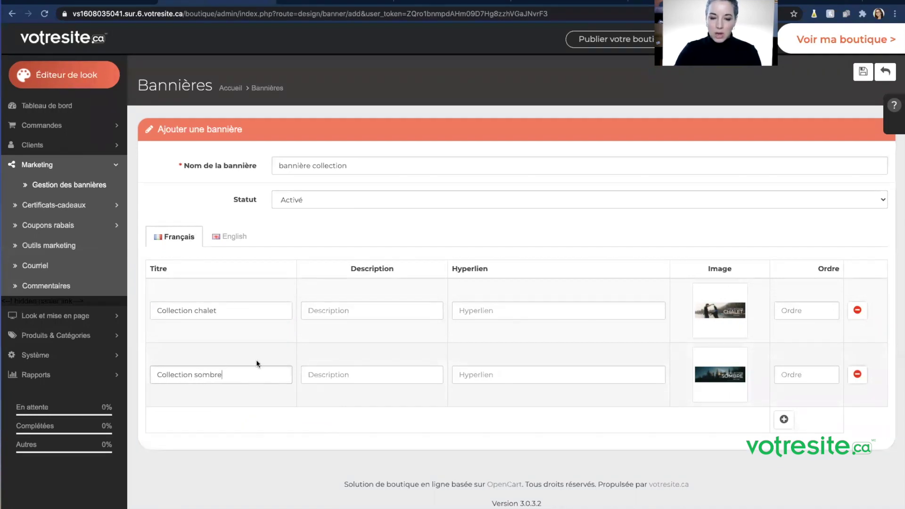
Describe the chalet row as "découvrez nos produits parfaits pour la vie de chalet" and the sombre row as "découvrez nos produits réfléchissants"
{"action": "left_click", "coordinate": [341, 311]}
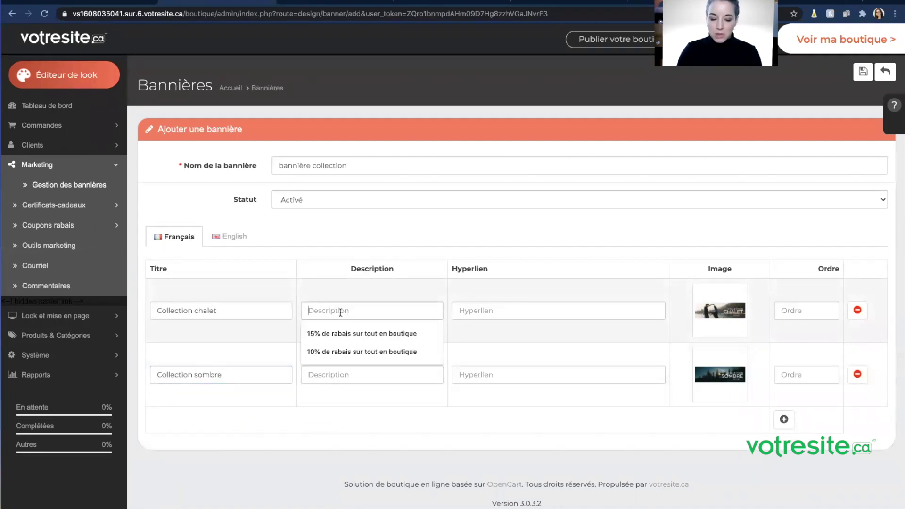
{"action": "type", "text": "découvre"}
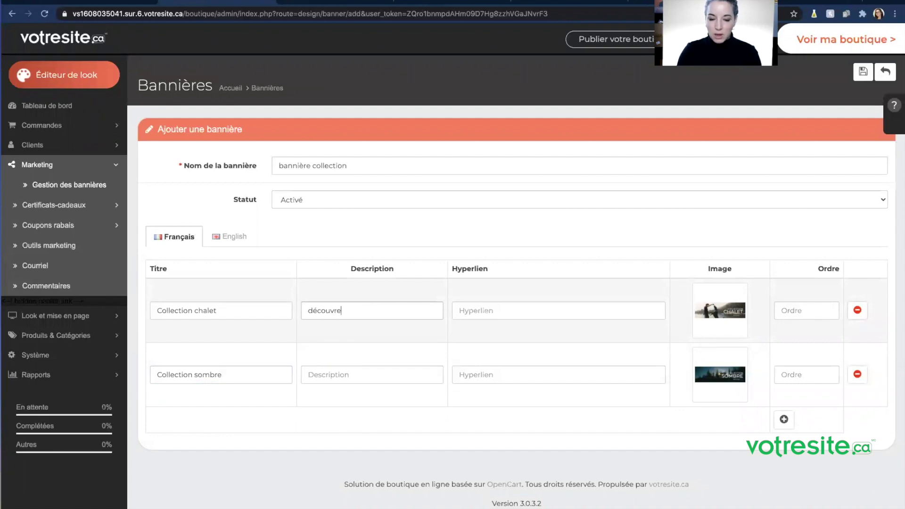
{"action": "type", "text": "z nos produits par"}
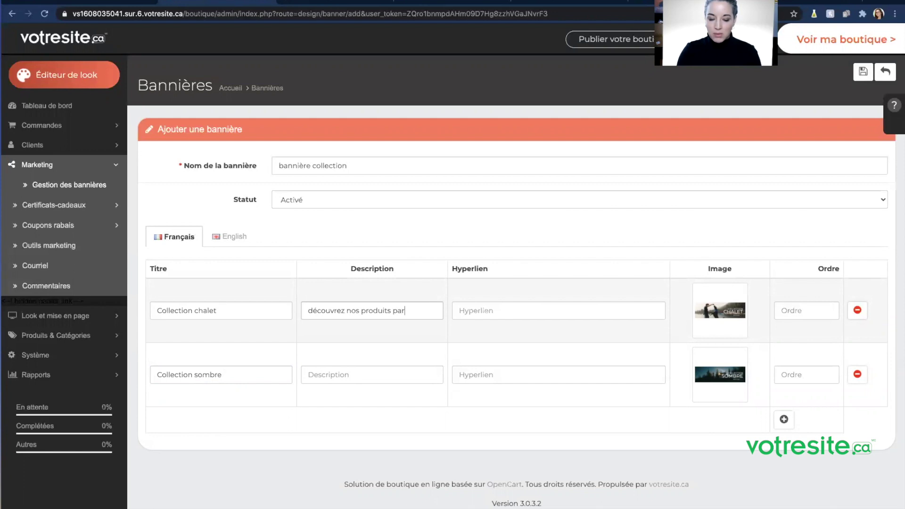
{"action": "type", "text": "faits oour la vie de chalet"}
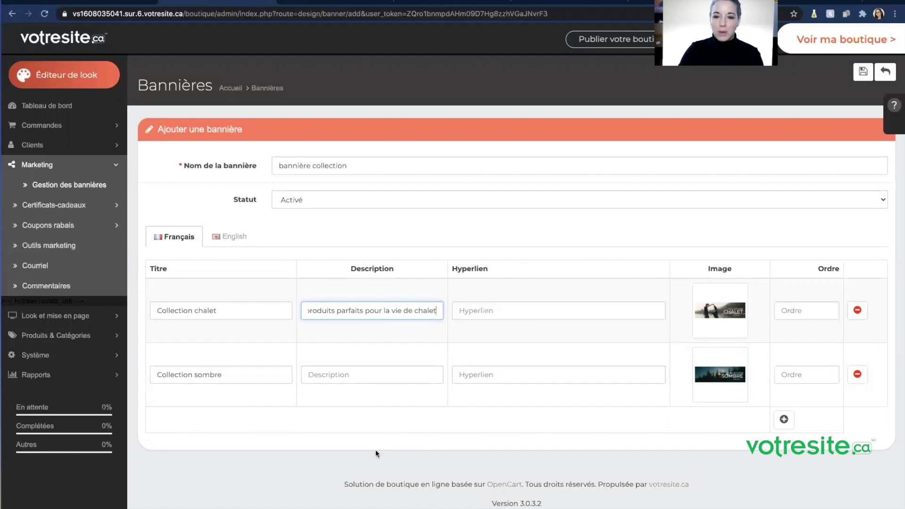
{"action": "left_click", "coordinate": [359, 375]}
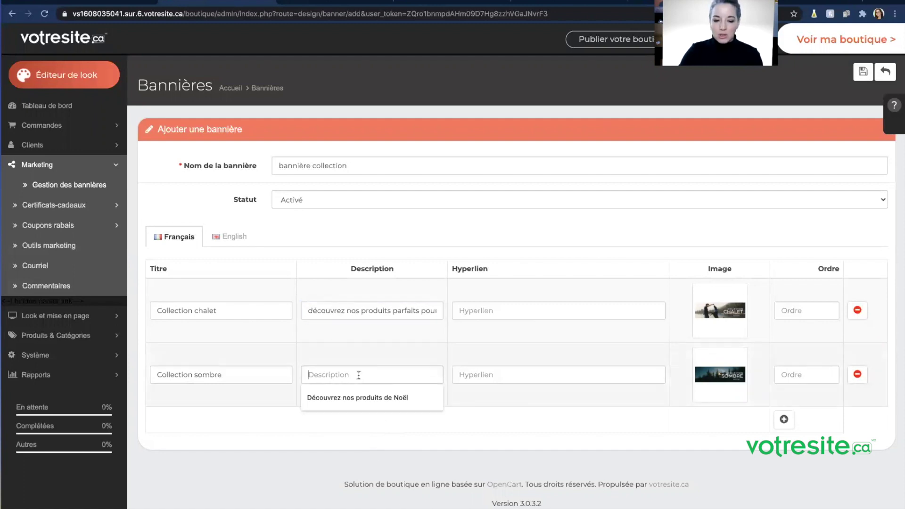
{"action": "type", "text": "découvrez nos produits "}
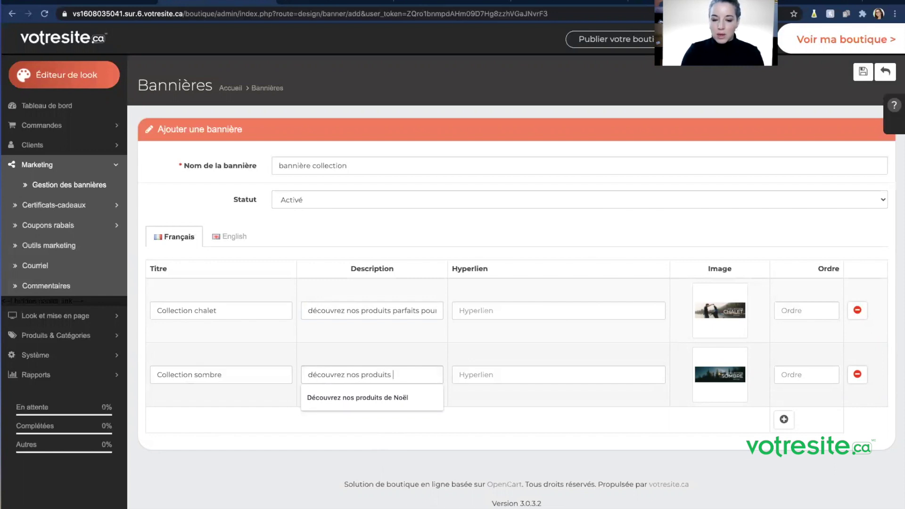
{"action": "type", "text": "réfléchissants"}
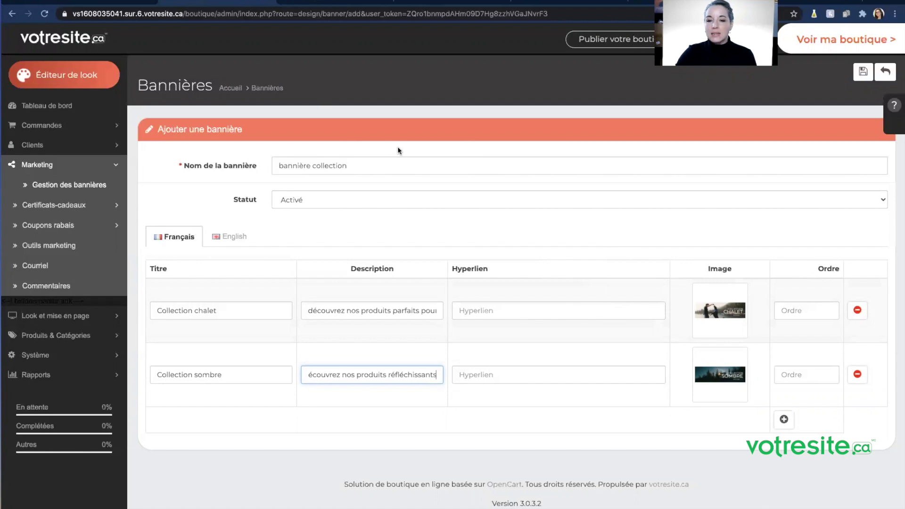
View the public storefront of the shop and go to its Femme category page
{"action": "left_click", "coordinate": [840, 37]}
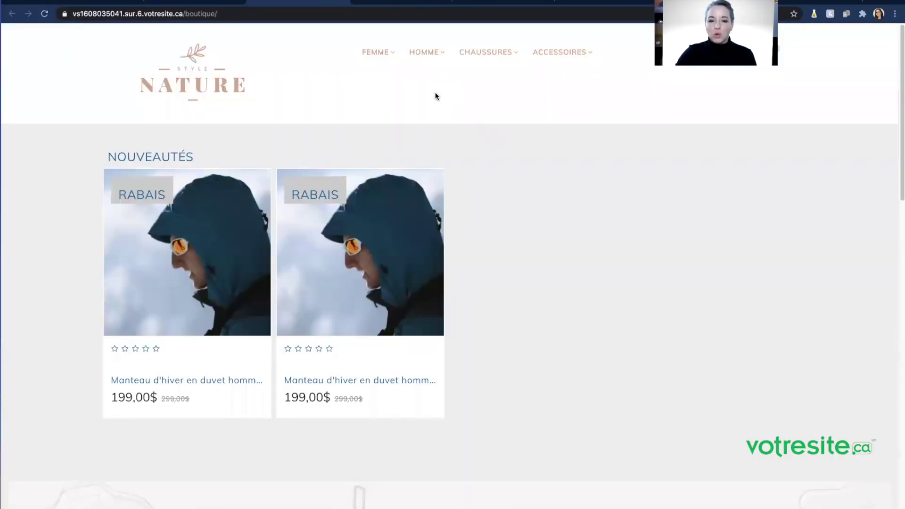
{"action": "mouse_move", "coordinate": [375, 57]}
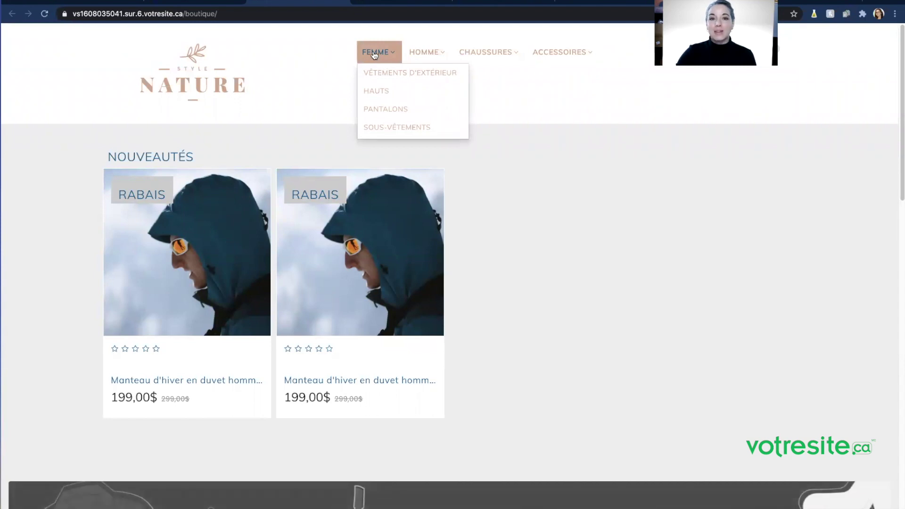
{"action": "left_click", "coordinate": [374, 55]}
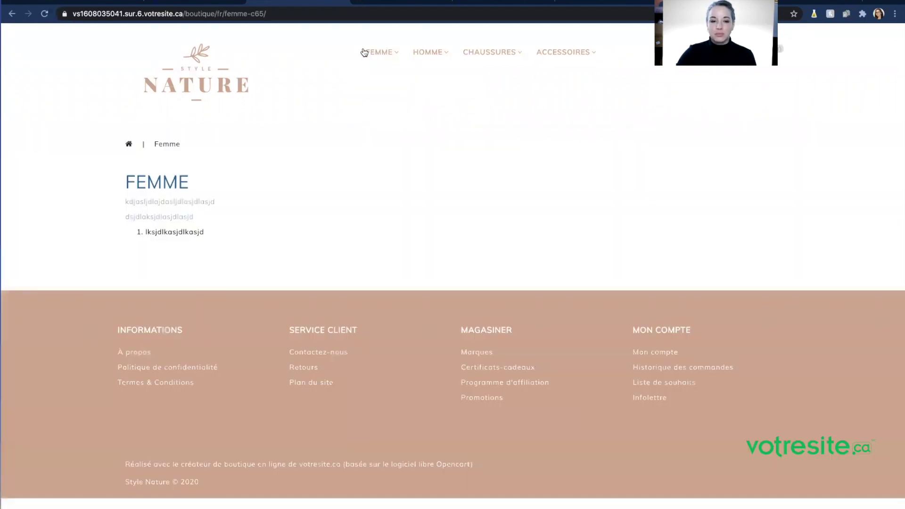
Copy the Femme category page's address and set it as the hyperlink of both the chalet and sombre banner rows
{"action": "left_click", "coordinate": [273, 15]}
{"action": "key", "text": "ctrl+c"}
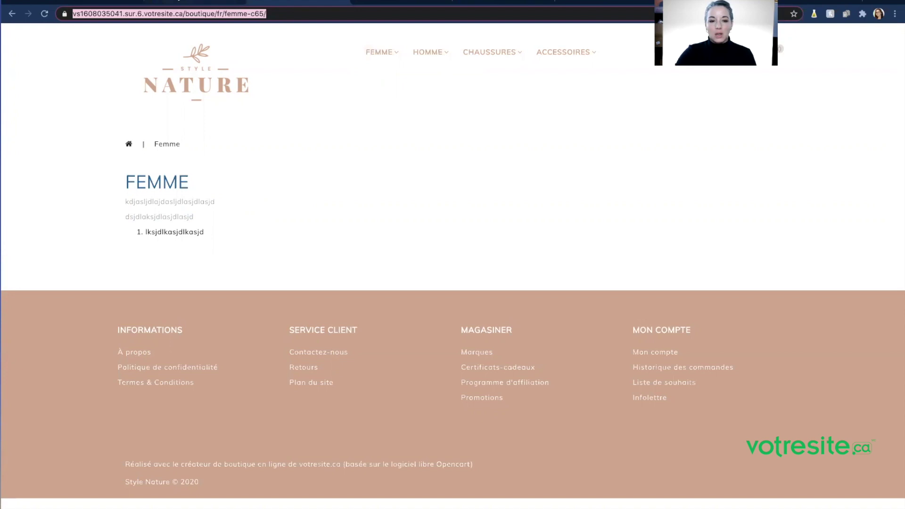
{"action": "left_click", "coordinate": [207, 5]}
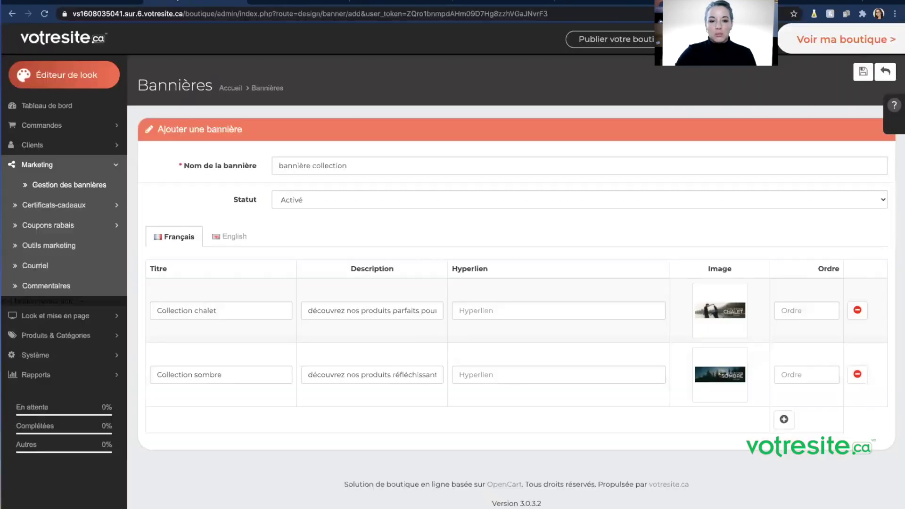
{"action": "left_click", "coordinate": [500, 314]}
{"action": "key", "text": "ctrl+v"}
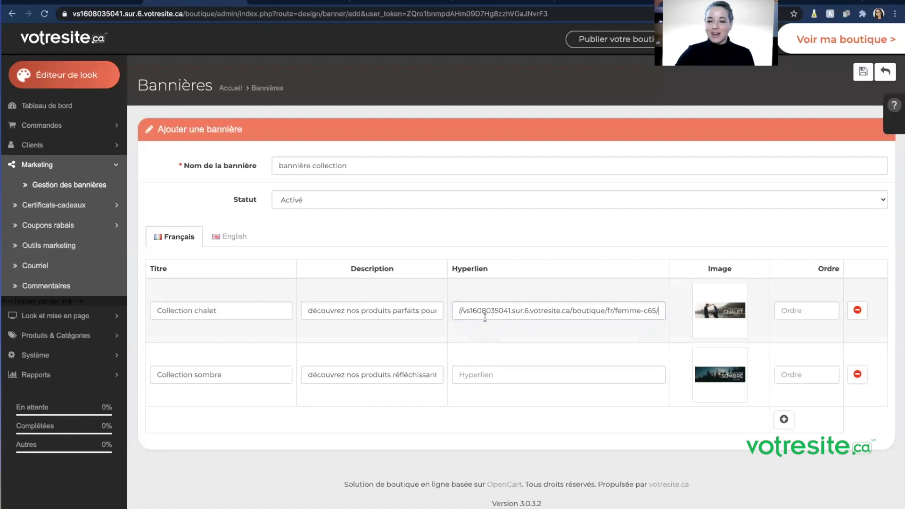
{"action": "left_click", "coordinate": [573, 365]}
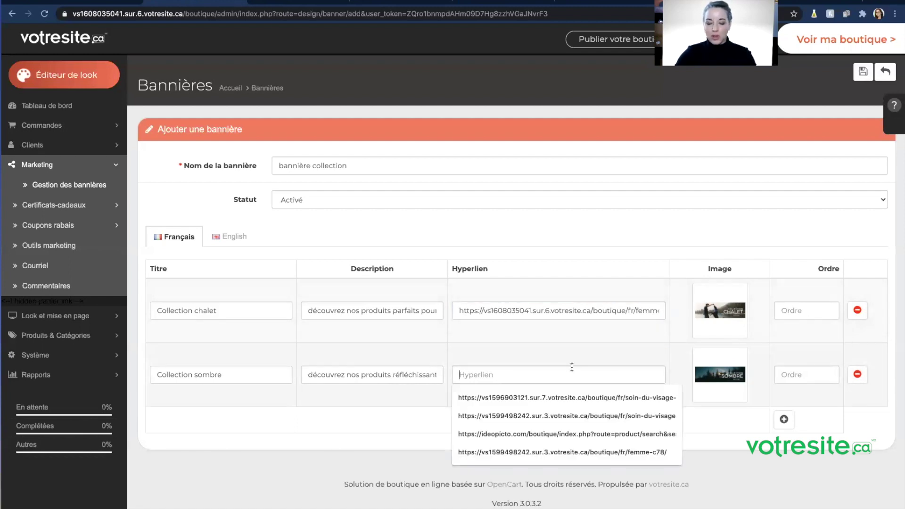
{"action": "key", "text": "ctrl+v"}
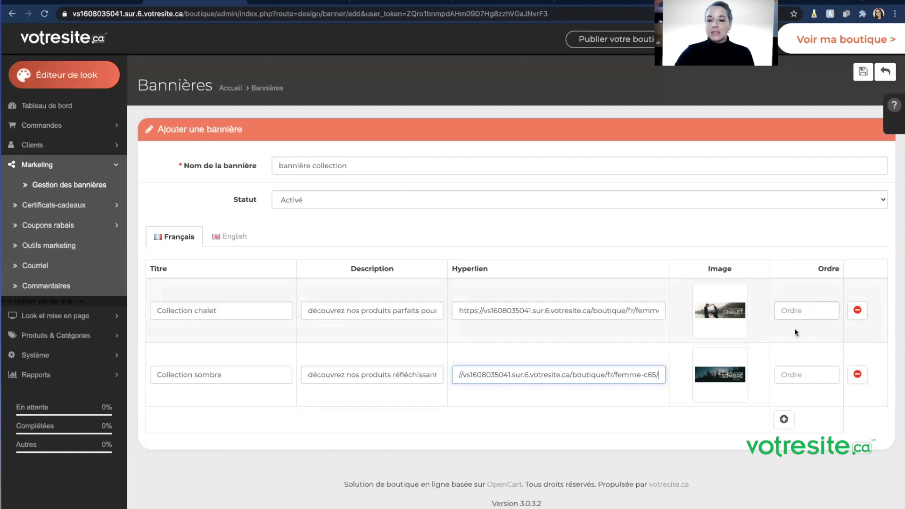
Set the order to 0 for the sombre row and 1 for the chalet row, and save the banner
{"action": "left_click", "coordinate": [784, 376]}
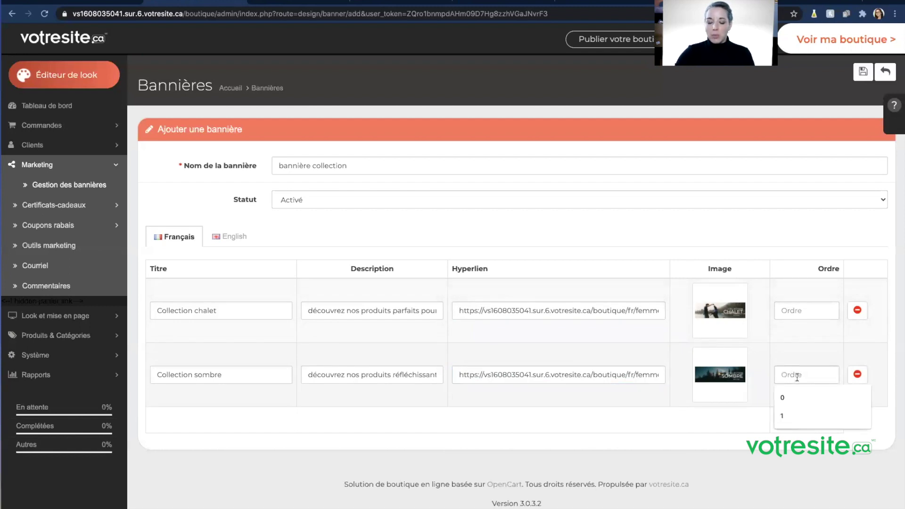
{"action": "type", "text": "0"}
{"action": "left_click", "coordinate": [800, 309]}
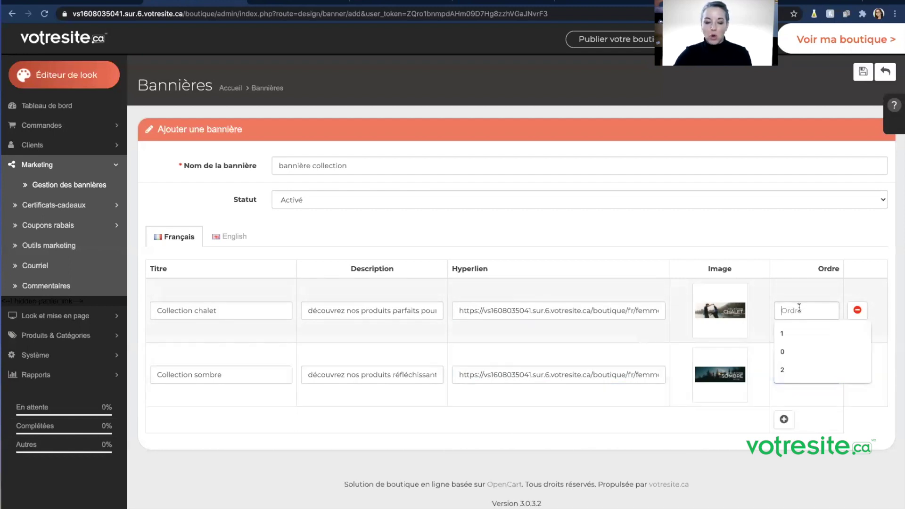
{"action": "type", "text": "1"}
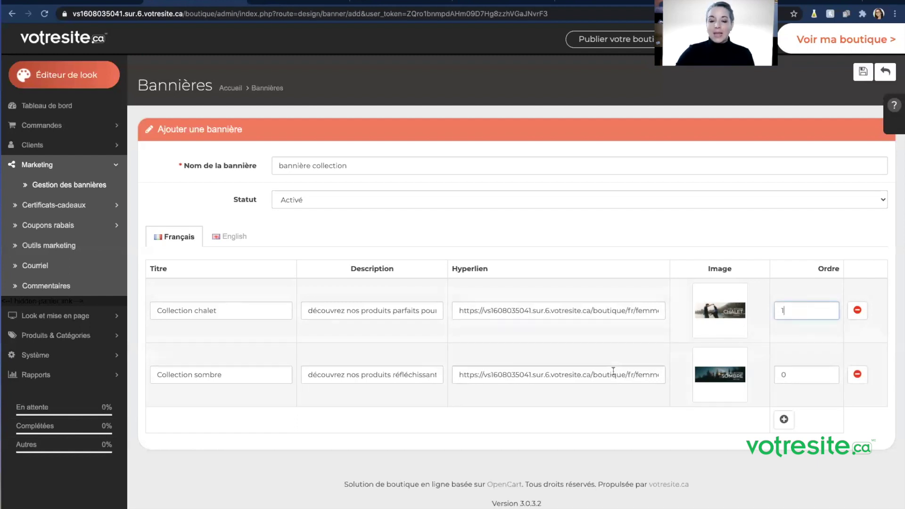
{"action": "left_click", "coordinate": [215, 237]}
{"action": "left_click", "coordinate": [180, 237]}
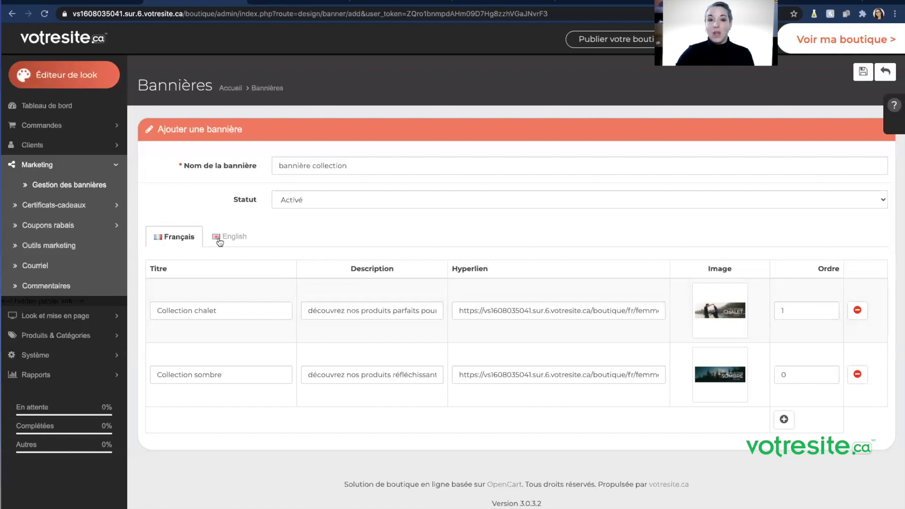
{"action": "left_click", "coordinate": [862, 75]}
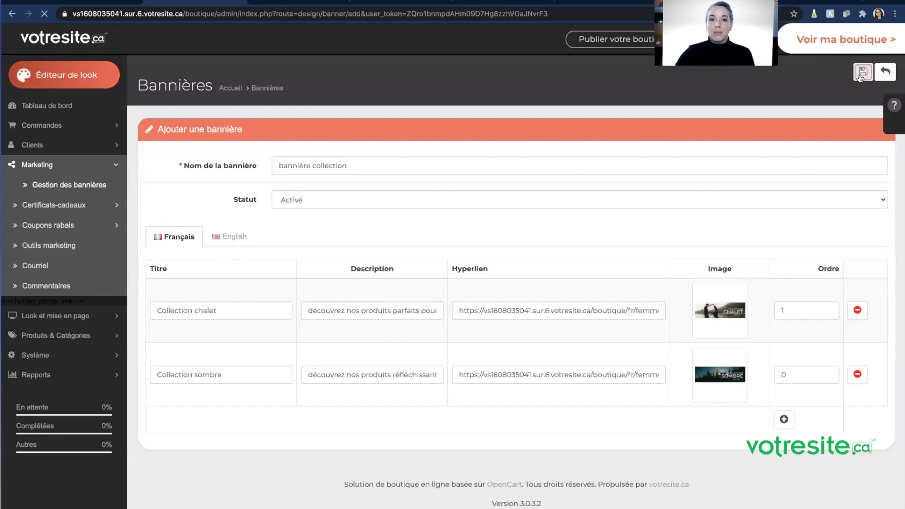
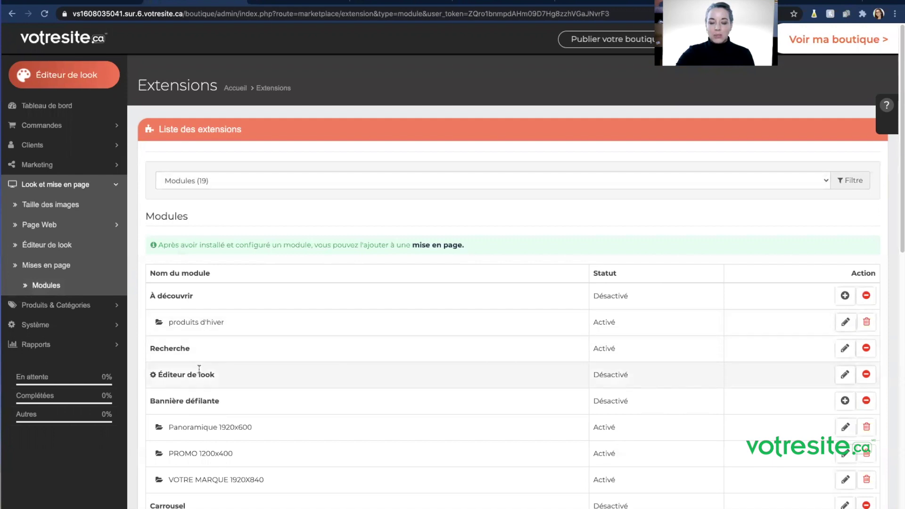
Create a new Bannière défilante module named "bannière collection" that uses the bannière collection banner
{"action": "scroll", "coordinate": [201, 330], "scroll_direction": "down", "scroll_amount": 2}
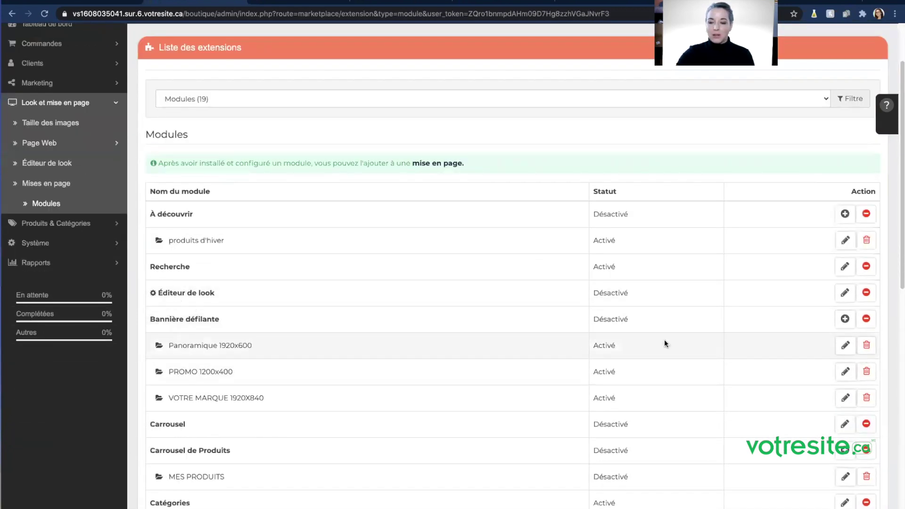
{"action": "left_click", "coordinate": [844, 320]}
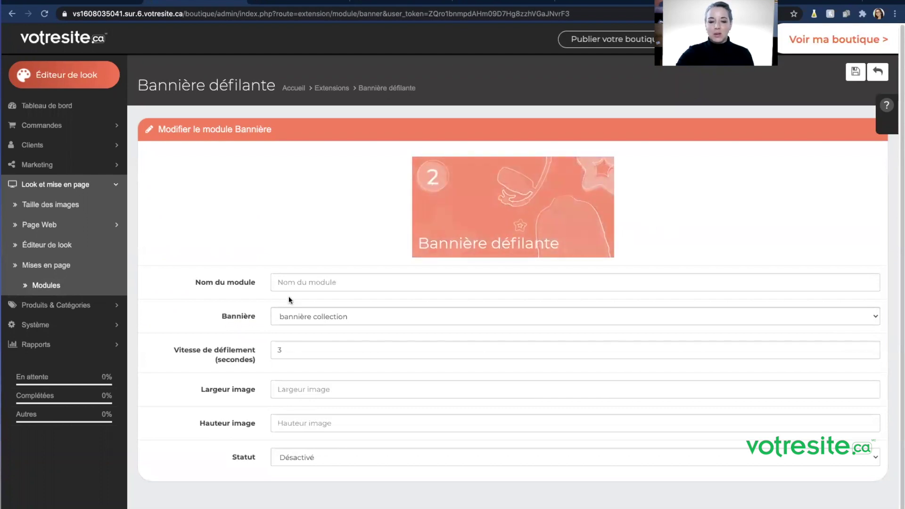
{"action": "left_click", "coordinate": [293, 282]}
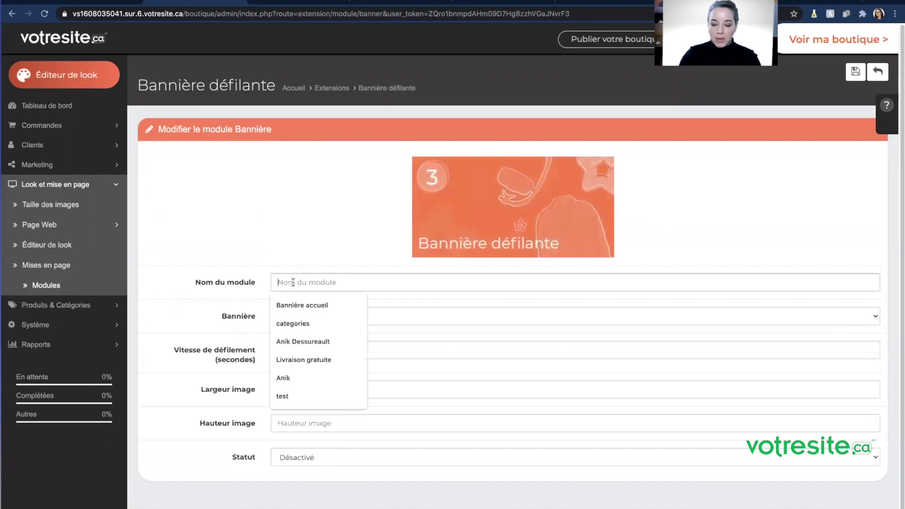
{"action": "type", "text": "Bannièr"}
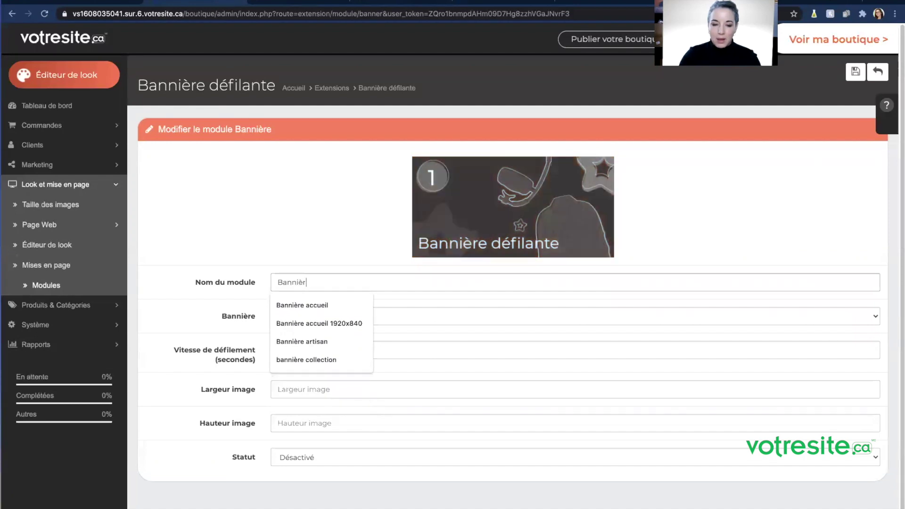
{"action": "type", "text": "e collection"}
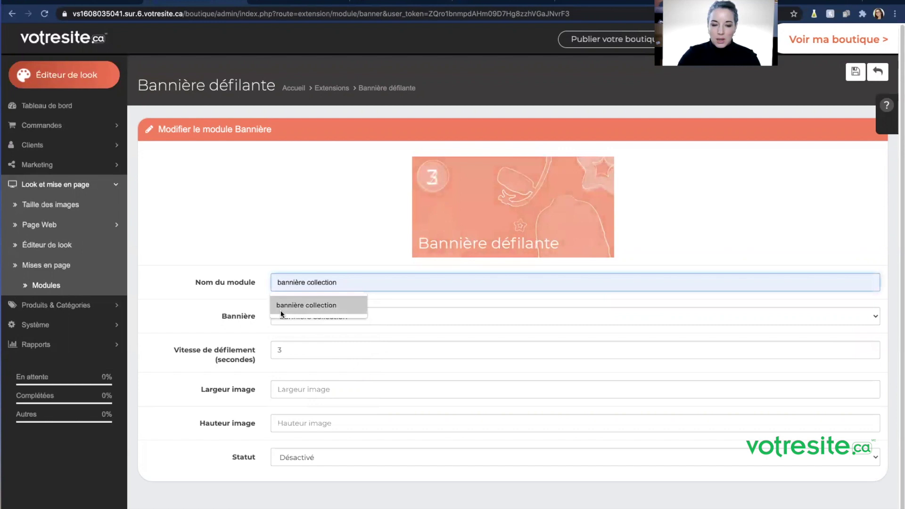
{"action": "left_click", "coordinate": [281, 310]}
{"action": "left_click", "coordinate": [372, 321]}
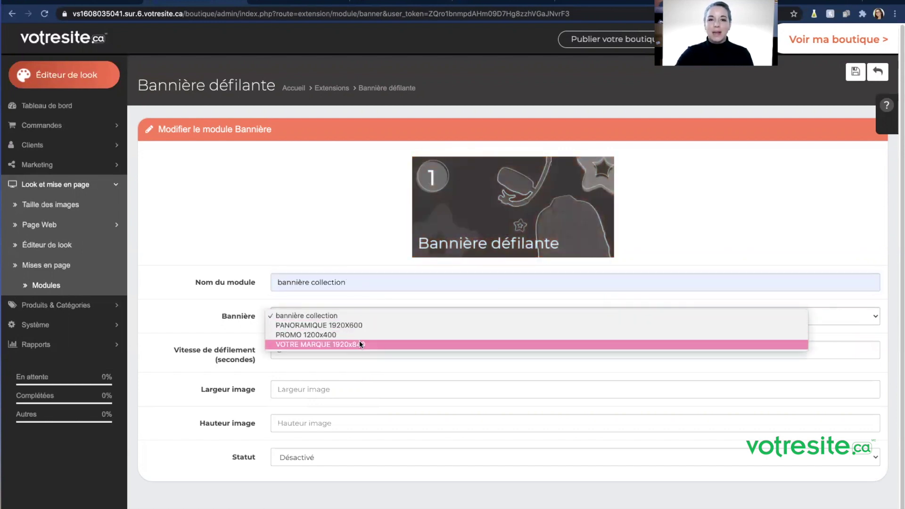
{"action": "left_click", "coordinate": [356, 314]}
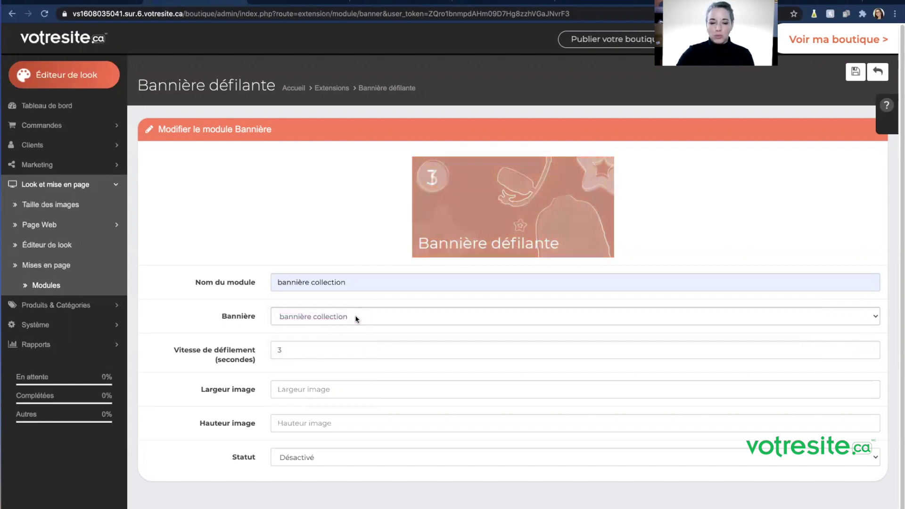
Set the module's scrolling speed to 4 seconds and its image size to 1920 wide by 600 high
{"action": "double_click", "coordinate": [300, 350]}
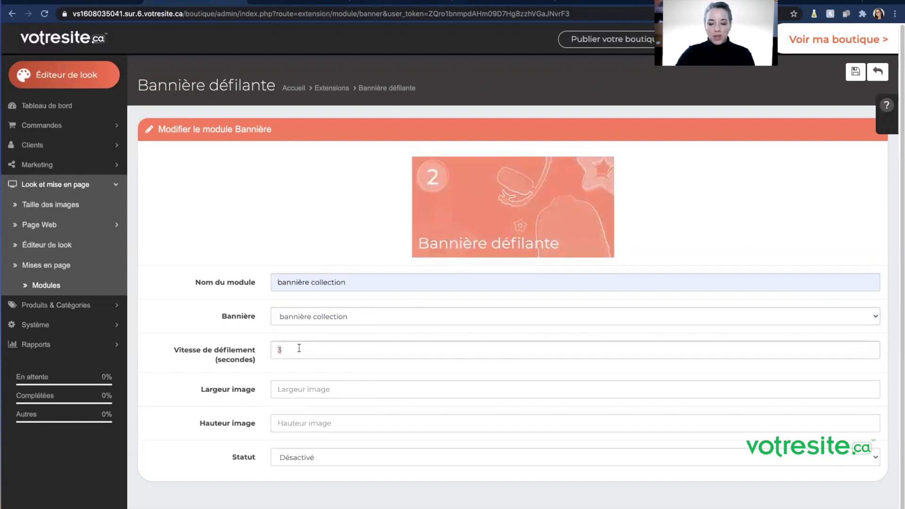
{"action": "type", "text": "4"}
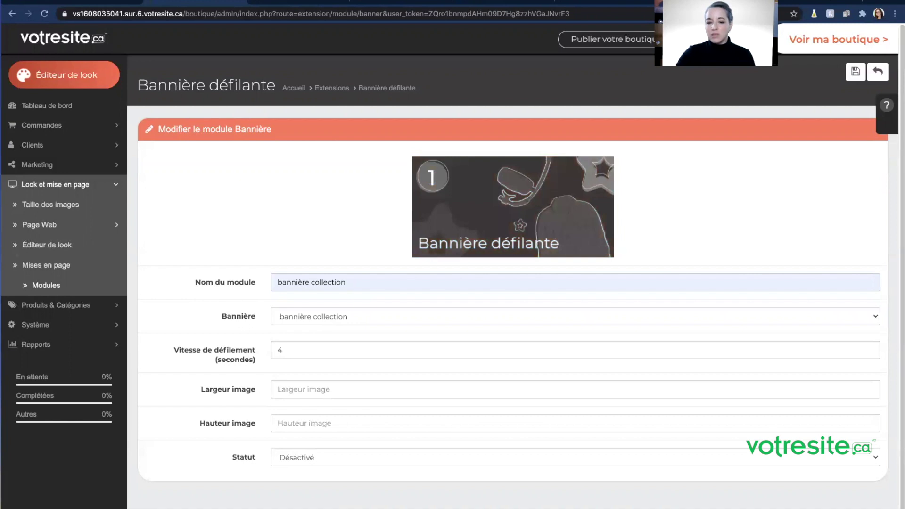
{"action": "left_click", "coordinate": [315, 394]}
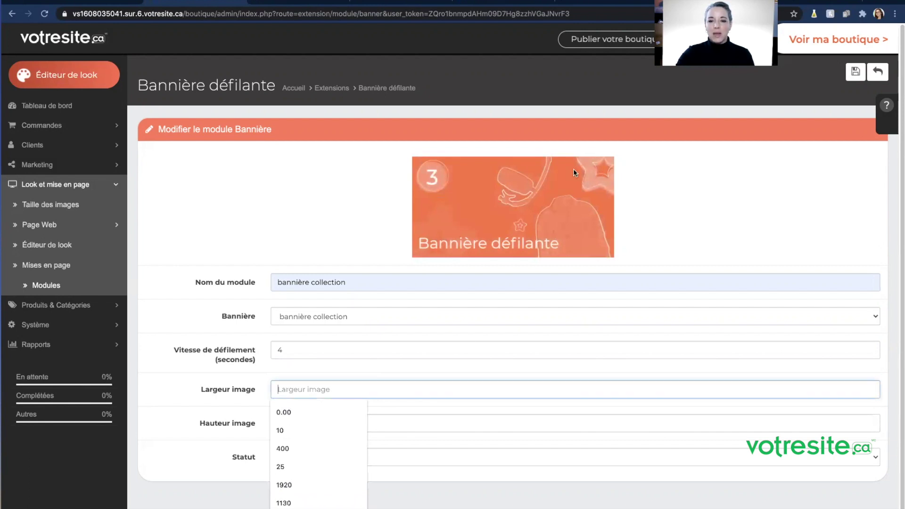
{"action": "left_click", "coordinate": [512, 2]}
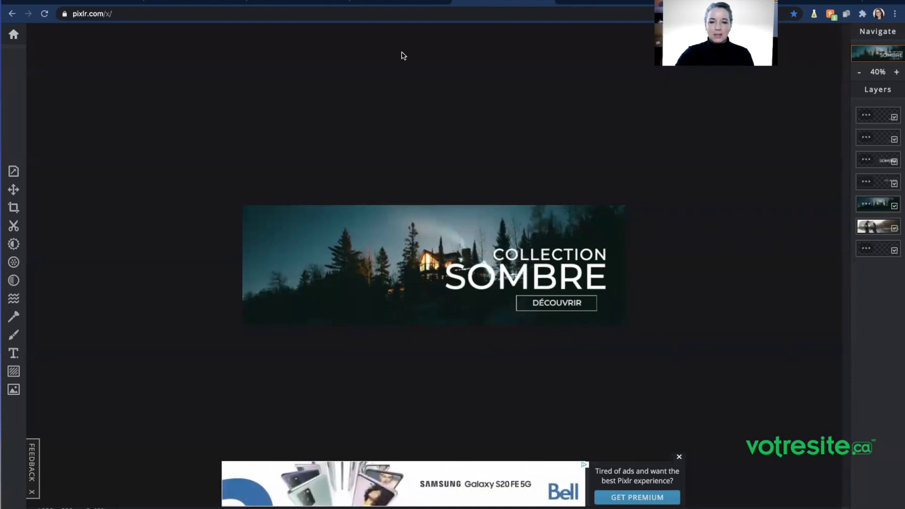
{"action": "left_click", "coordinate": [195, 3]}
{"action": "left_click", "coordinate": [330, 390]}
{"action": "type", "text": "1920"}
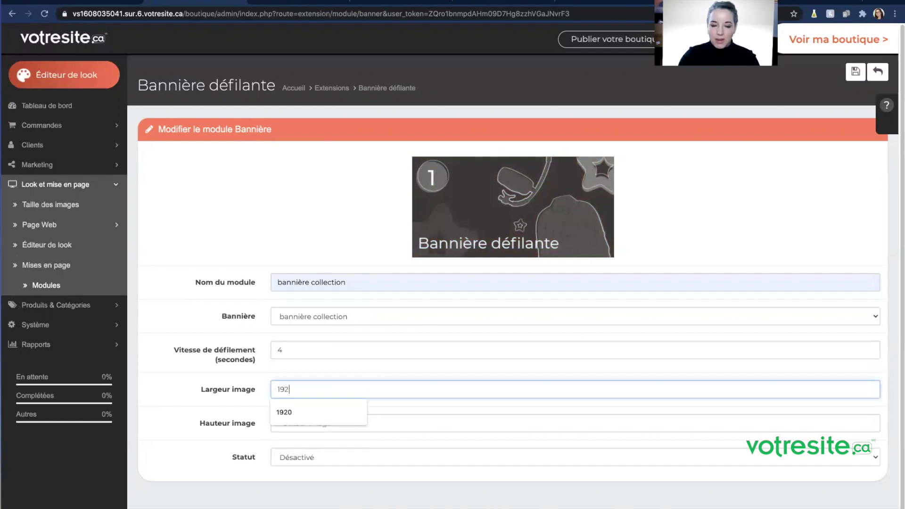
{"action": "left_click", "coordinate": [323, 423]}
{"action": "type", "text": "600"}
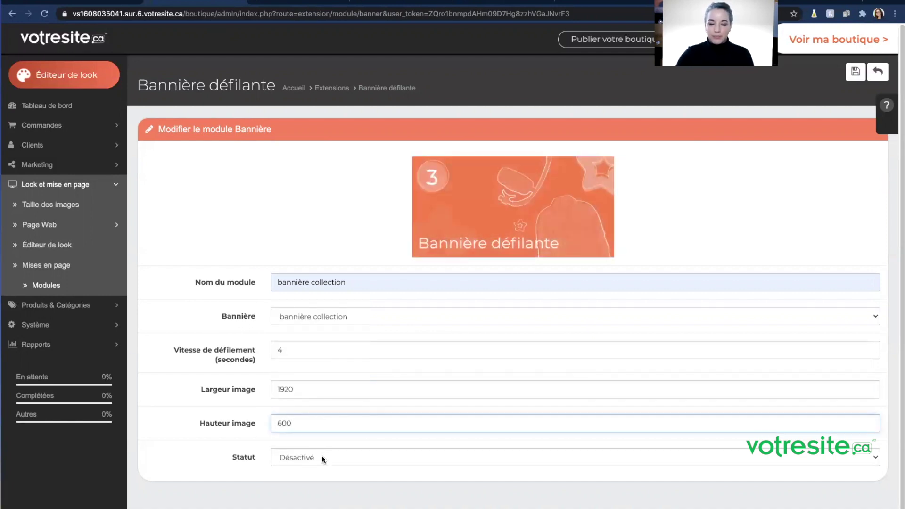
Set the scrolling banner module's status to Activé and save it
{"action": "left_click", "coordinate": [323, 456]}
{"action": "left_click", "coordinate": [318, 448]}
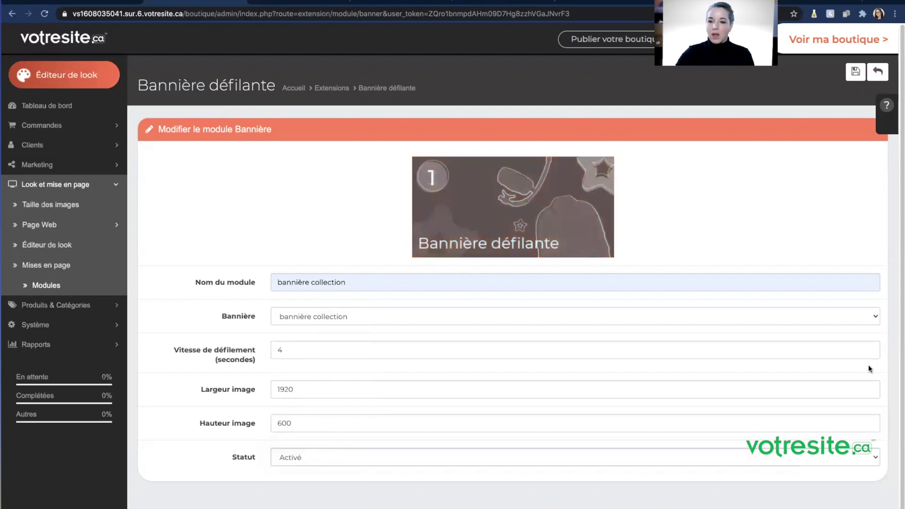
{"action": "left_click", "coordinate": [854, 71]}
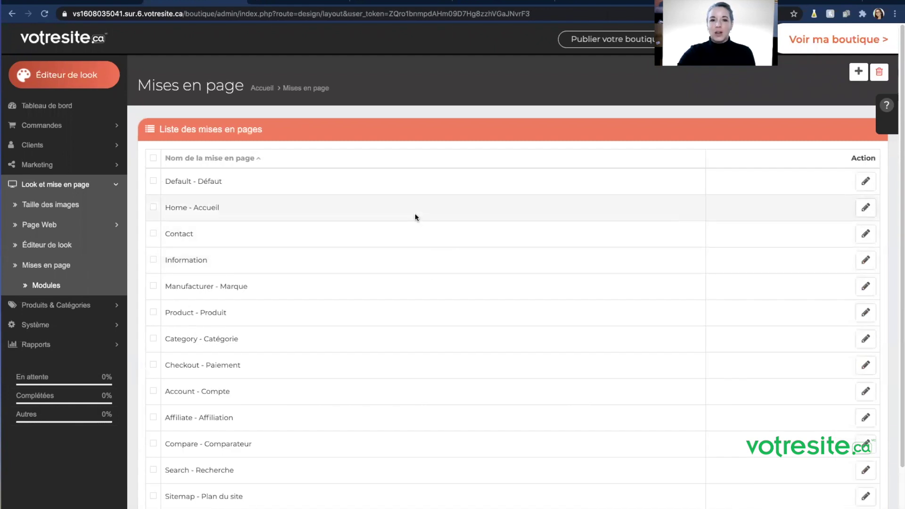
Add the bannière collection module to the Home layout's Haut de la page area, move it above NOUVEAUTÉS, and save the layout
{"action": "left_click", "coordinate": [862, 210]}
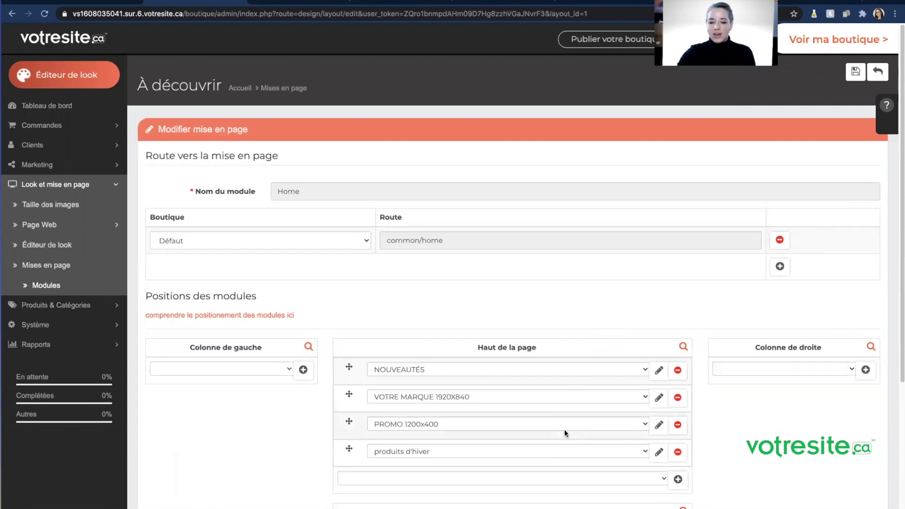
{"action": "scroll", "coordinate": [566, 443], "scroll_direction": "down", "scroll_amount": 1}
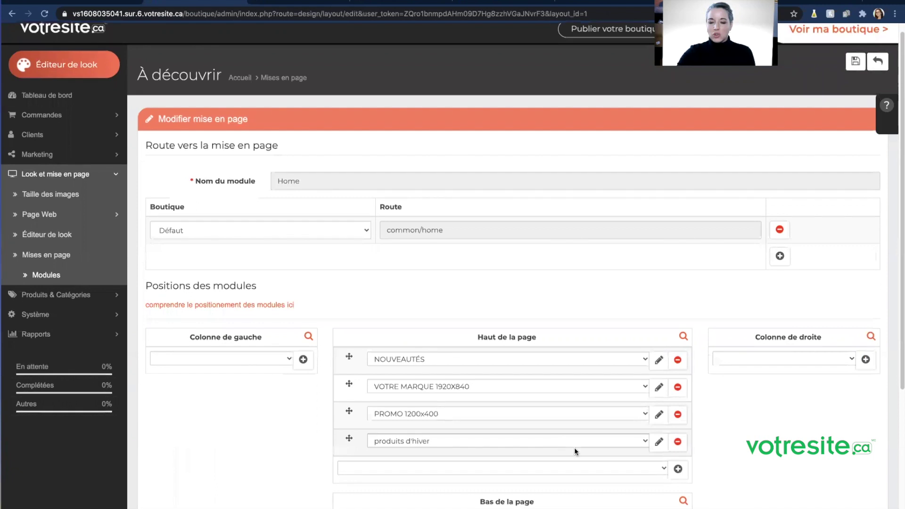
{"action": "left_click", "coordinate": [677, 470]}
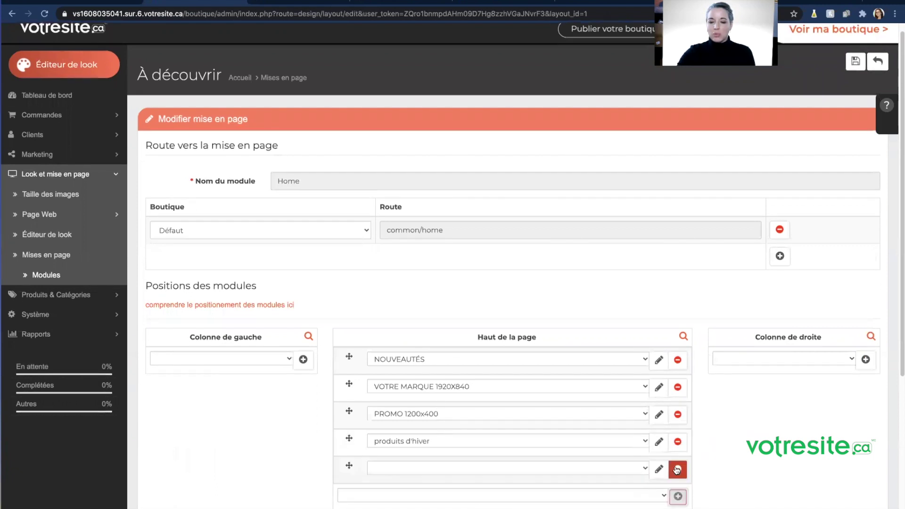
{"action": "left_click", "coordinate": [643, 465]}
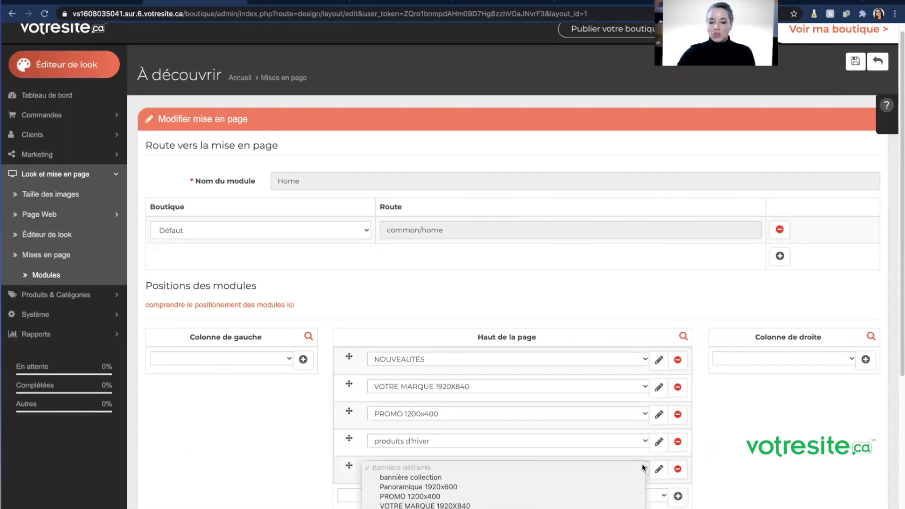
{"action": "left_click", "coordinate": [508, 477]}
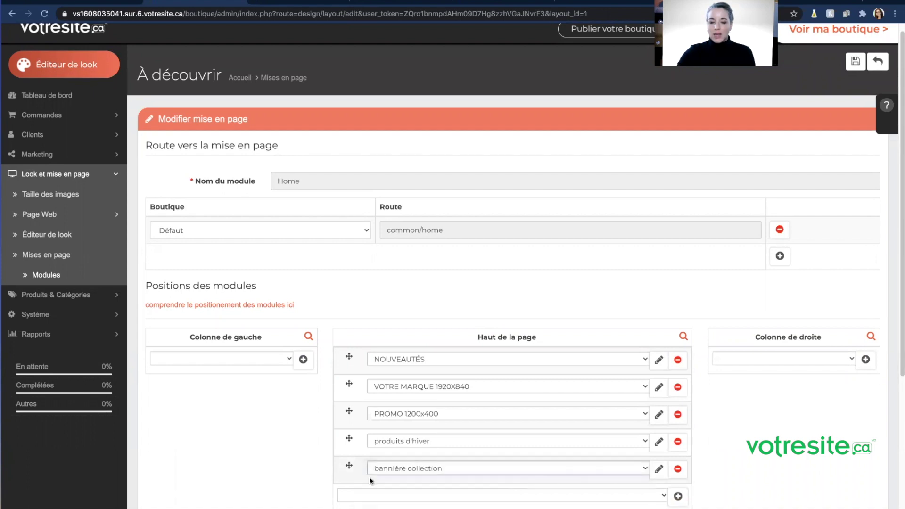
{"action": "left_click_drag", "start_coordinate": [348, 465], "coordinate": [346, 349]}
{"action": "left_click", "coordinate": [851, 61]}
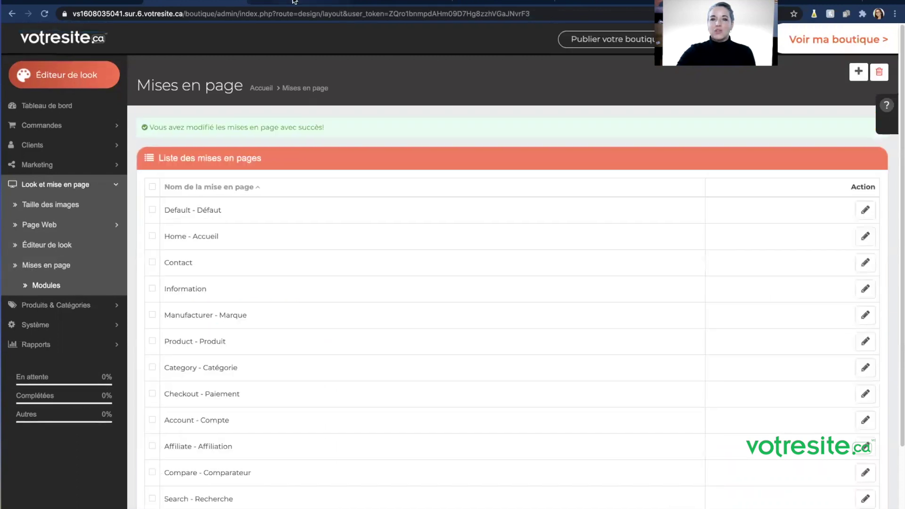
Check the collection banner on the storefront's home page and return to the shop administration
{"action": "left_click", "coordinate": [294, 2]}
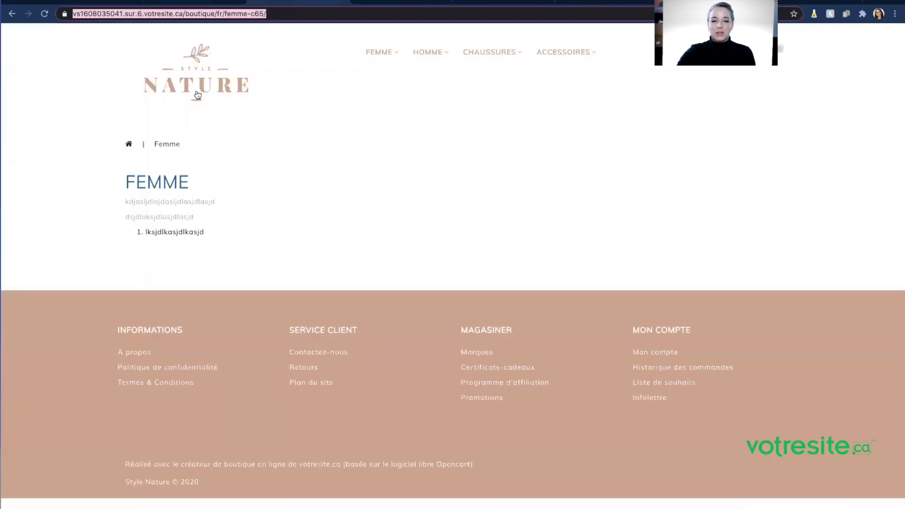
{"action": "left_click", "coordinate": [200, 96]}
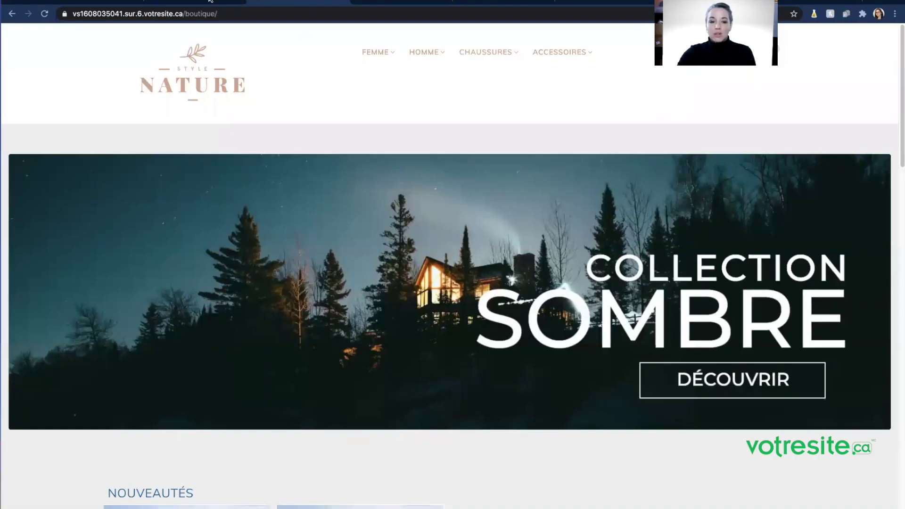
{"action": "left_click", "coordinate": [210, 2]}
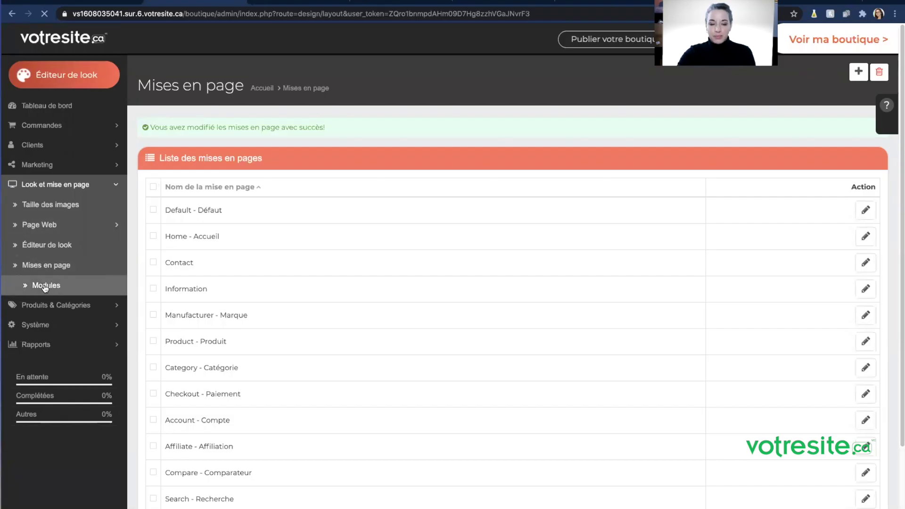
Examine the Carrousel module's settings for banner, number of images displayed, scrolling speed and image size
{"action": "scroll", "coordinate": [328, 337], "scroll_direction": "down", "scroll_amount": 3}
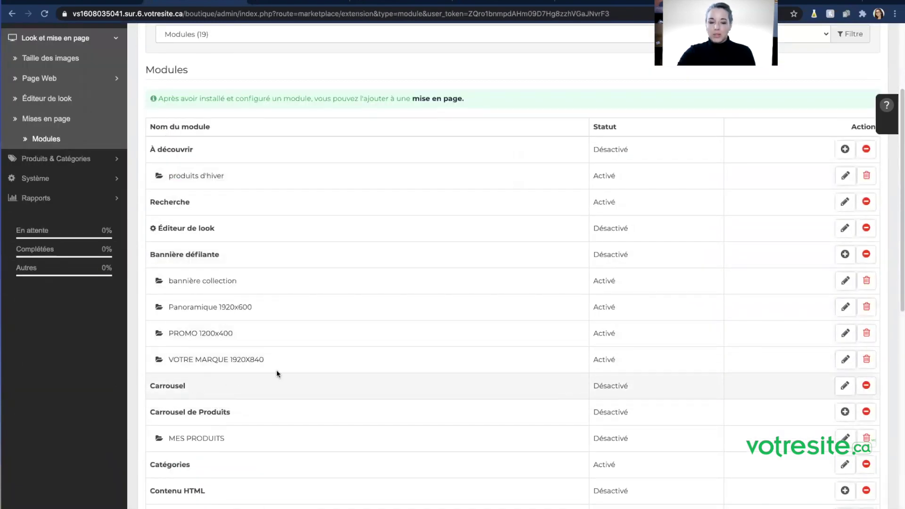
{"action": "left_click", "coordinate": [846, 388]}
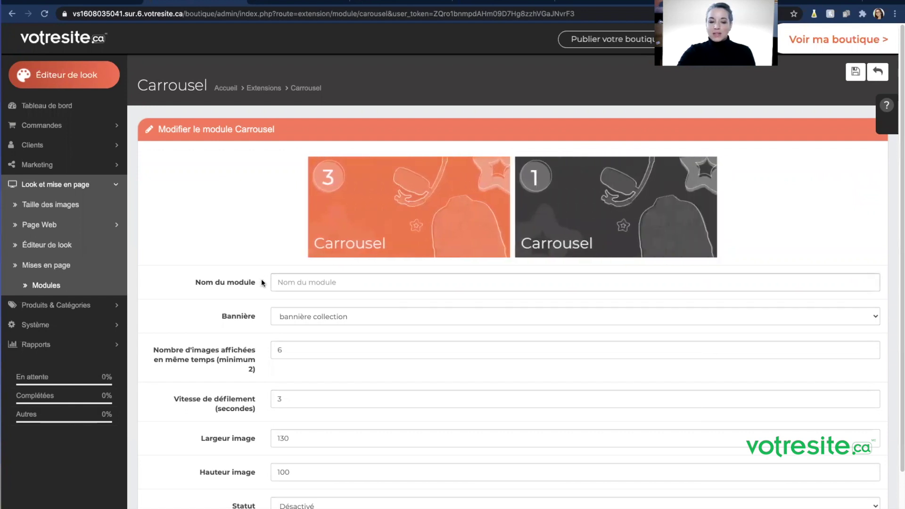
{"action": "left_click", "coordinate": [285, 350]}
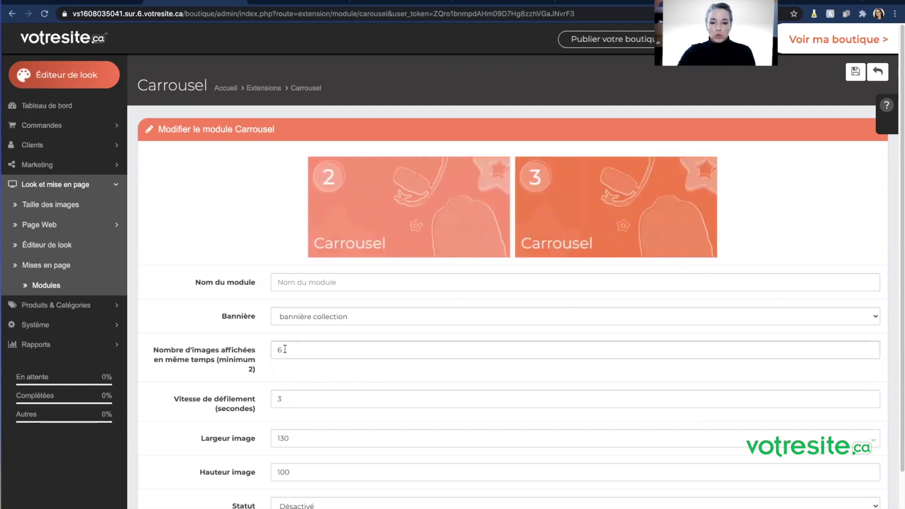
{"action": "left_click", "coordinate": [288, 399]}
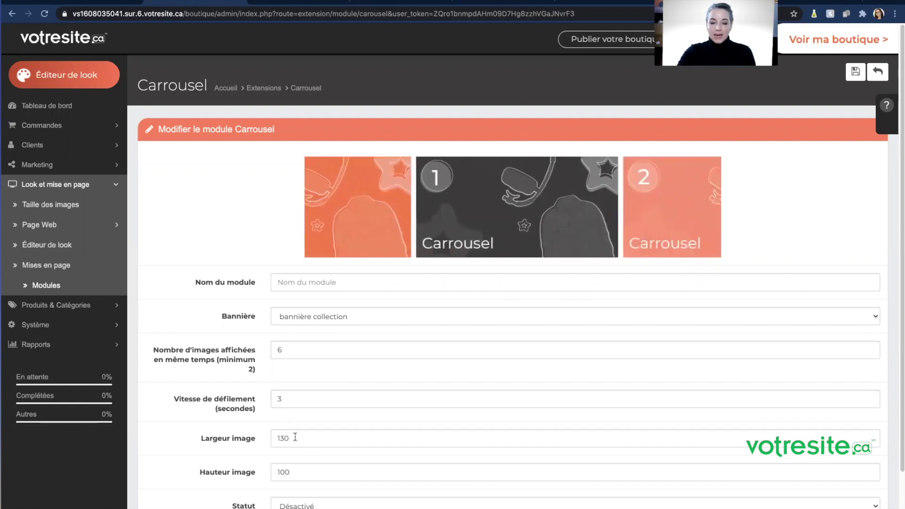
{"action": "left_click", "coordinate": [317, 473]}
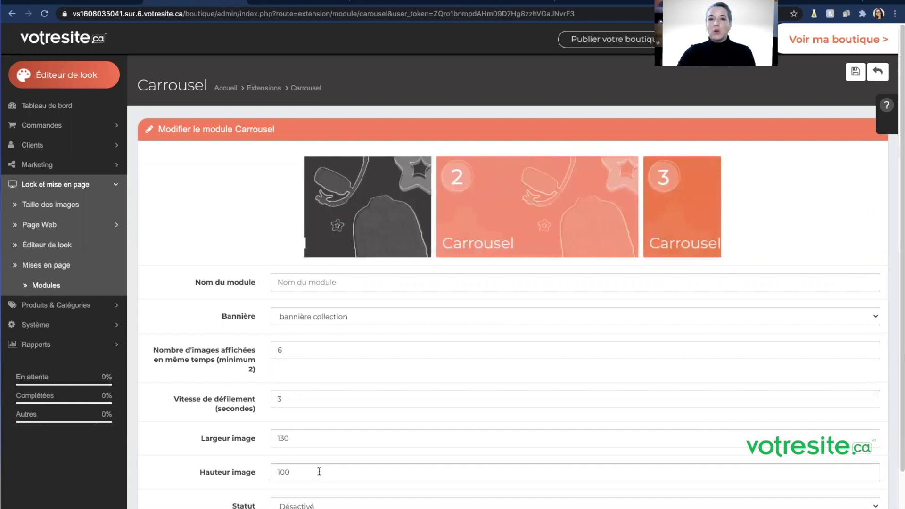
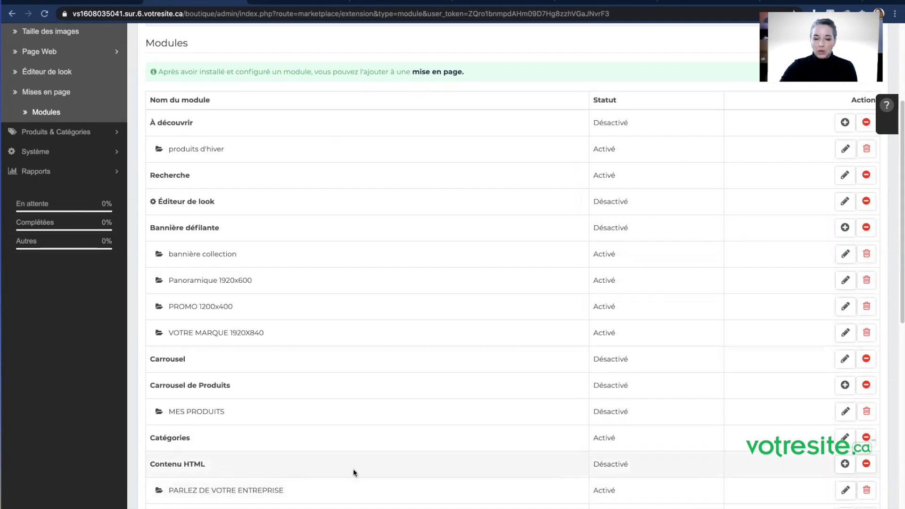
Create a new Contenu HTML module and name it "Message de bienvenue"
{"action": "left_click", "coordinate": [845, 465]}
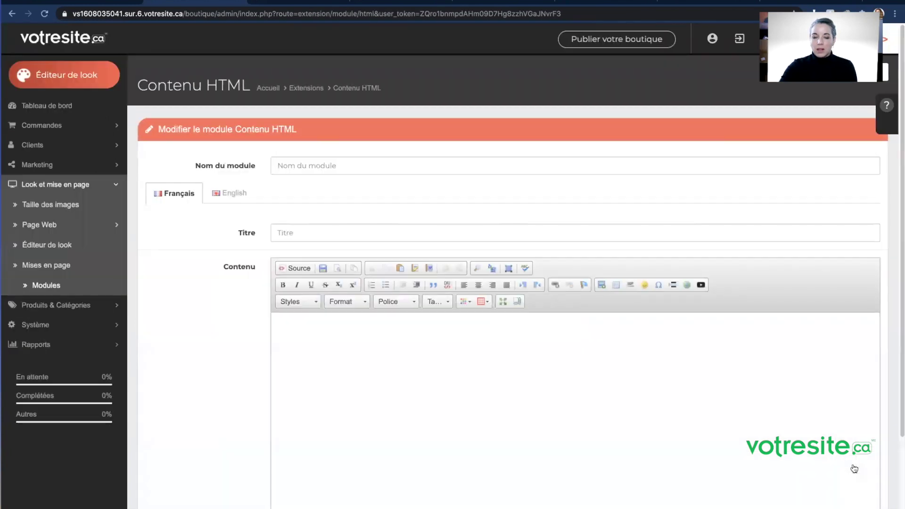
{"action": "left_click", "coordinate": [336, 161]}
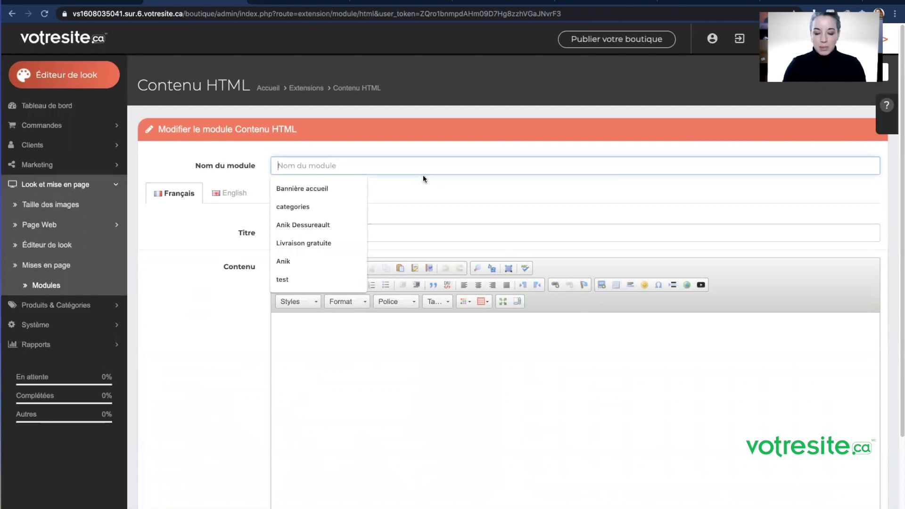
{"action": "type", "text": "Message de bienvenue"}
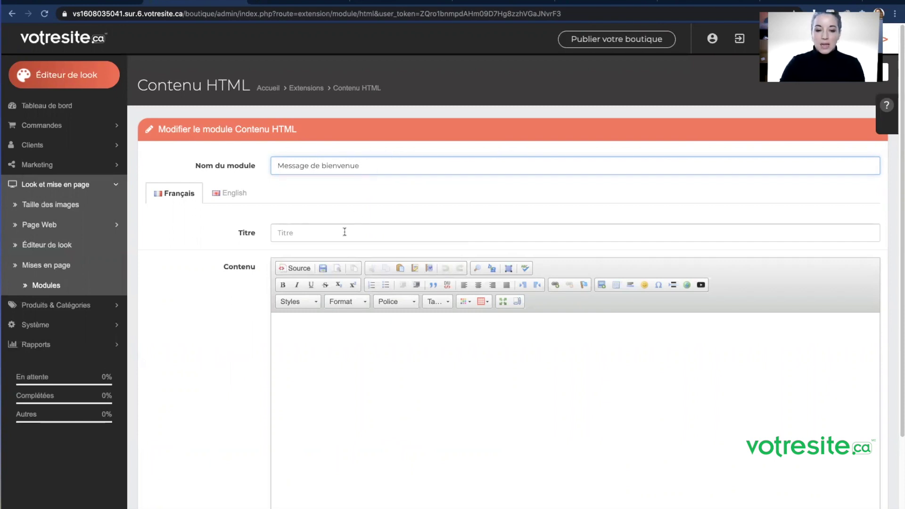
Set the module's French title to "Style Nature - Pour répondre à vos besoins vestimentaires de plein air"
{"action": "left_click", "coordinate": [342, 231]}
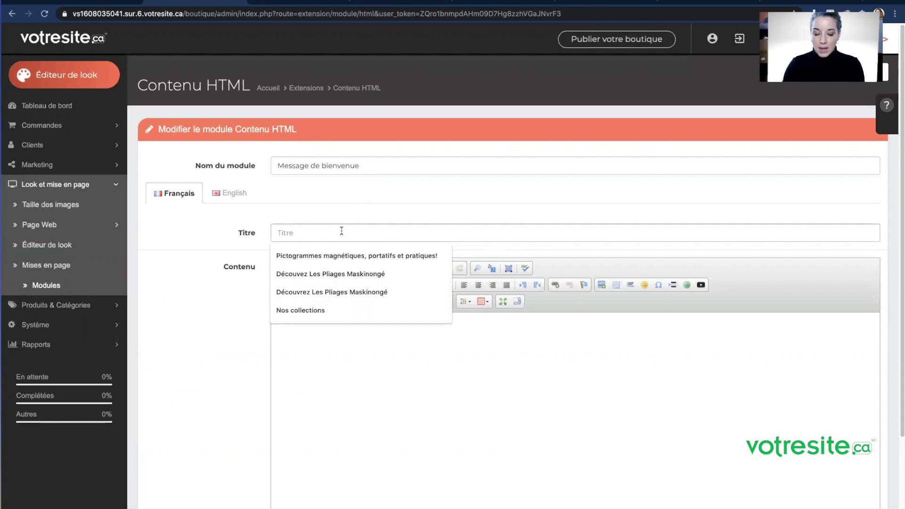
{"action": "type", "text": "Style Natu"}
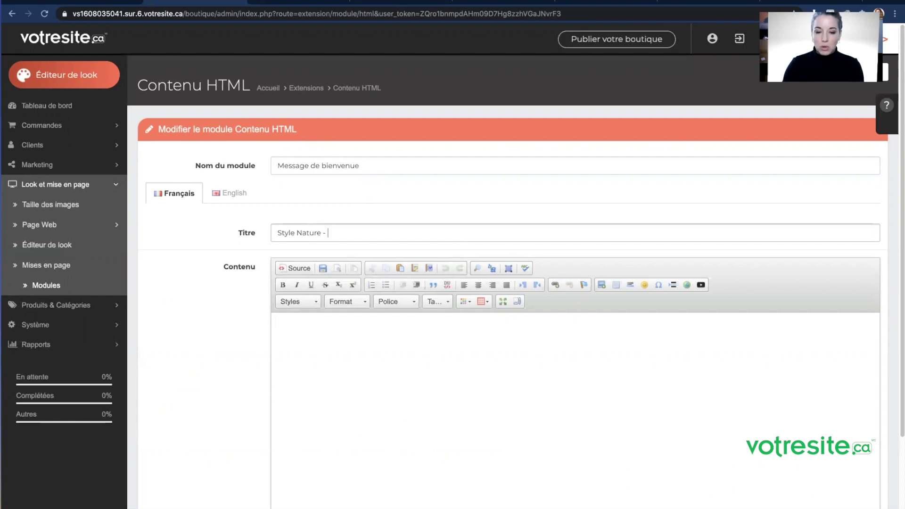
{"action": "type", "text": "re - Pour répondre à"}
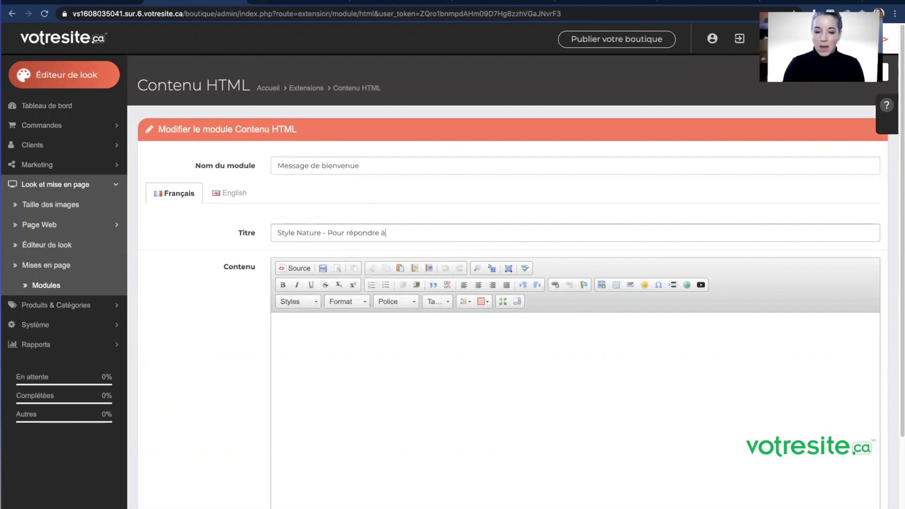
{"action": "type", "text": " vos b"}
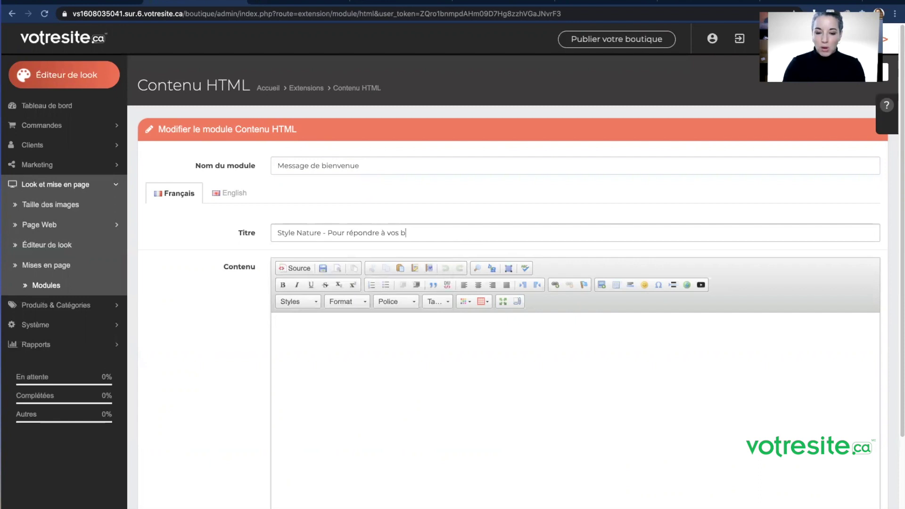
{"action": "type", "text": "esoins vesti"}
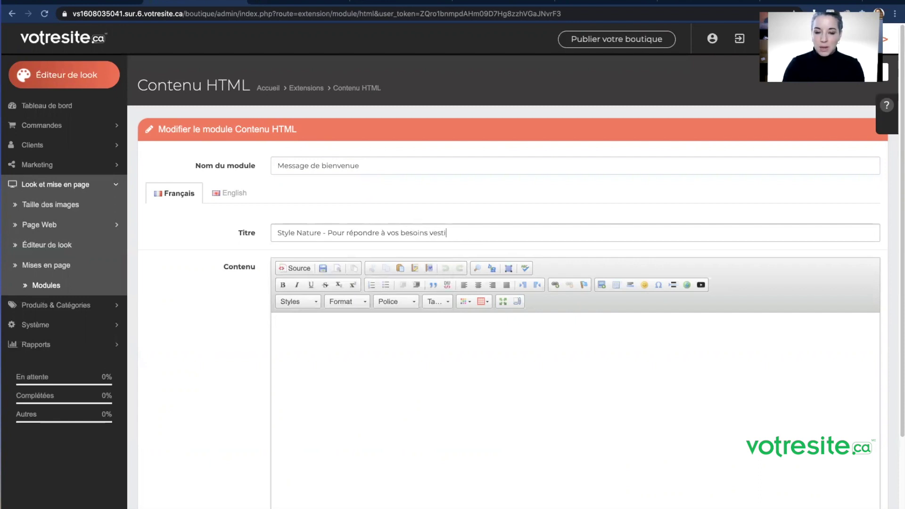
{"action": "type", "text": "mentaires de plein air"}
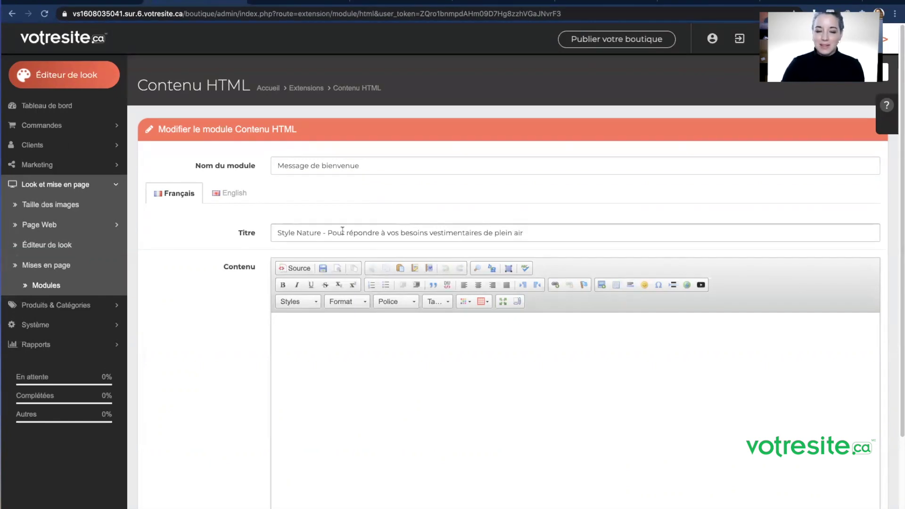
Fill the module's French content with four short paragraphs of placeholder text
{"action": "left_click", "coordinate": [339, 376]}
{"action": "type", "text": "jflsjflksdjfljsdfljsdlfjlsdjfjdsfjkdsfjlsdfjjdf dfklsjfsdjflsdjfljdsfjsdfsldfjg"}
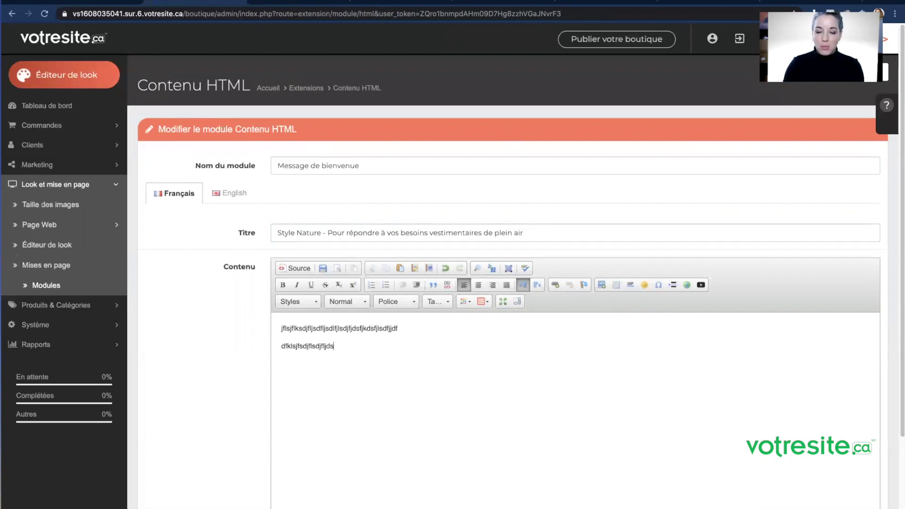
{"action": "type", "text": "oiuoewi"}
{"action": "key", "text": "Return"}
{"action": "key", "text": "Return"}
{"action": "type", "text": "dsfkjlsdjflsdjflsdfjlkjsdfljdsflkjdfs"}
{"action": "left_click", "coordinate": [305, 363]}
{"action": "type", "text": "dsfkds;fk;lsdkf;dskf;sdkf;dskf;"}
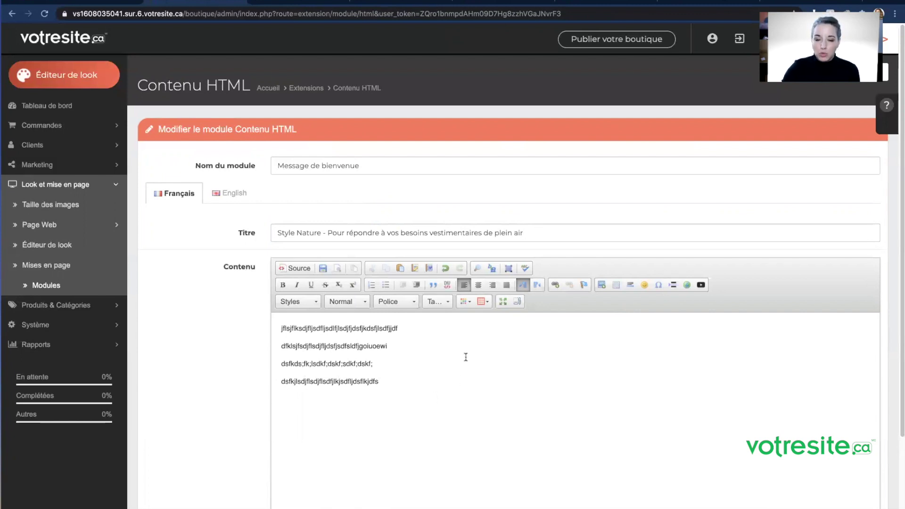
Insert style-nature-manteau-hiver-kanuk-omni-87456.jpg from the Vetements-homme folder below the placeholder paragraphs, sized 300 by 300
{"action": "left_click", "coordinate": [601, 285]}
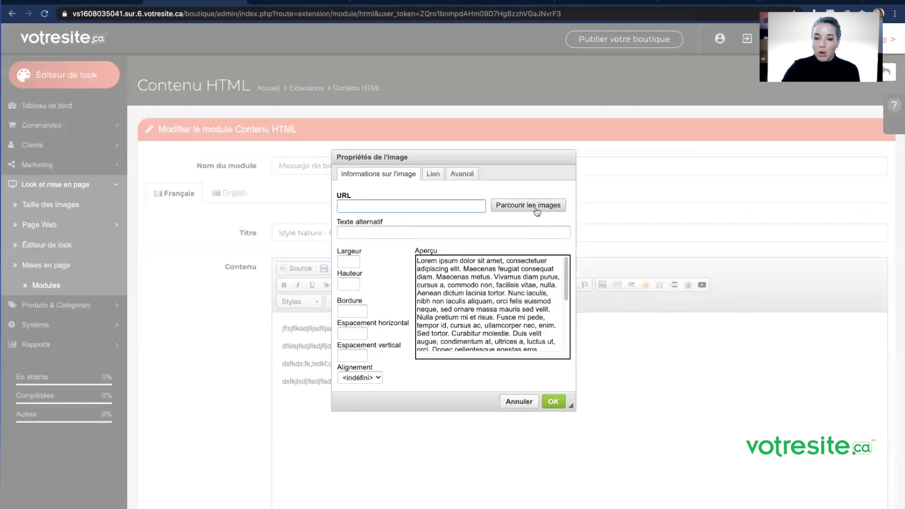
{"action": "left_click", "coordinate": [535, 207]}
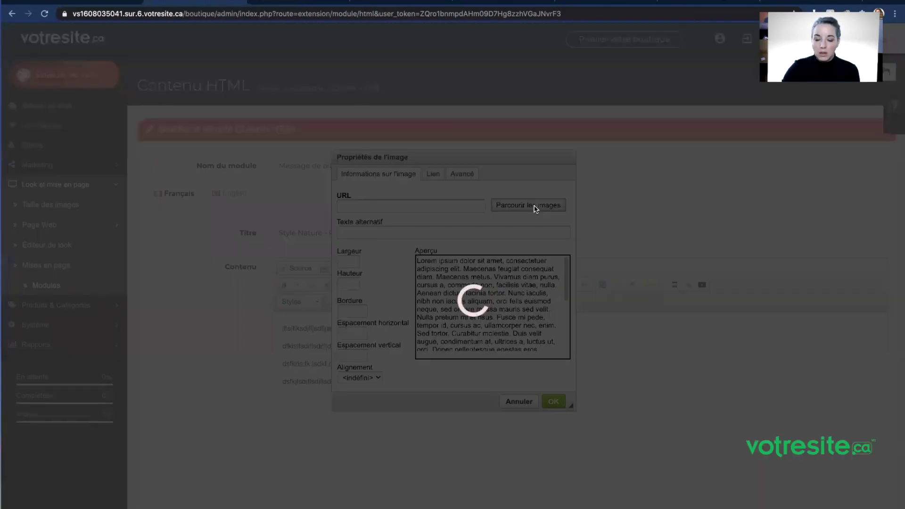
{"action": "left_click", "coordinate": [282, 175]}
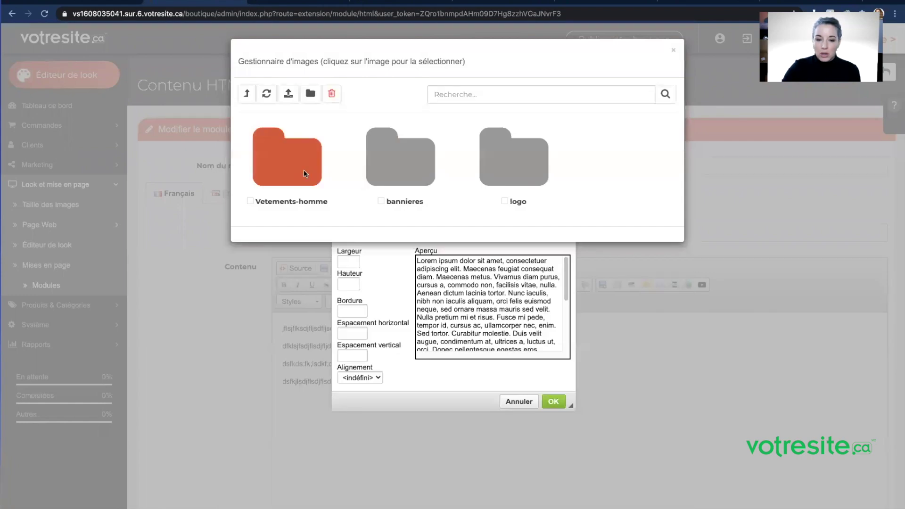
{"action": "left_click", "coordinate": [304, 169]}
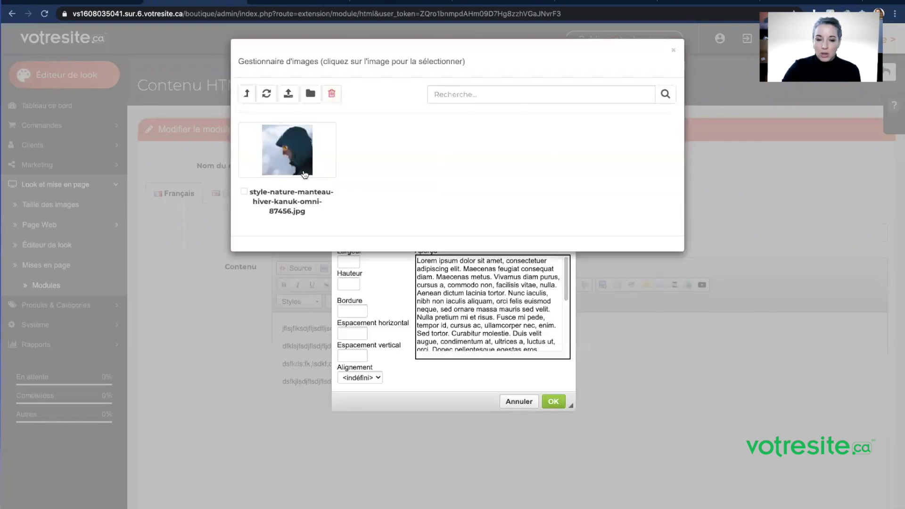
{"action": "left_click", "coordinate": [283, 147]}
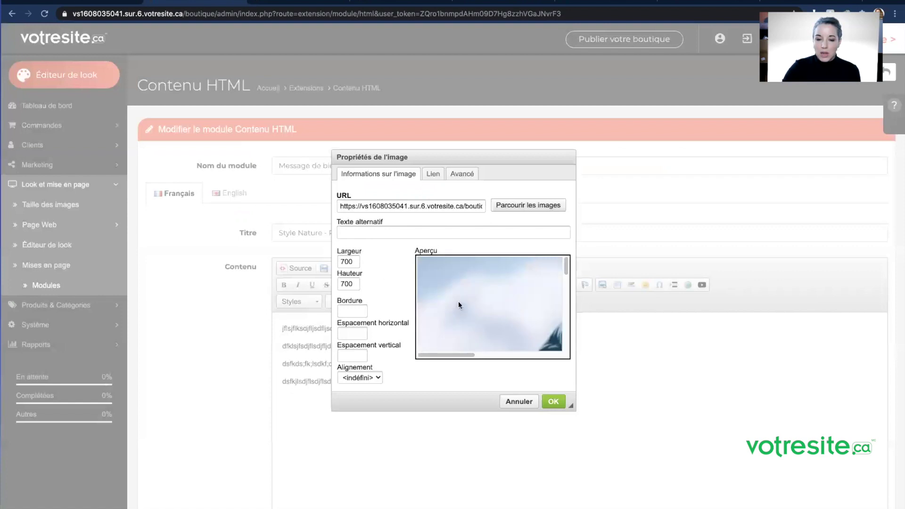
{"action": "double_click", "coordinate": [349, 261]}
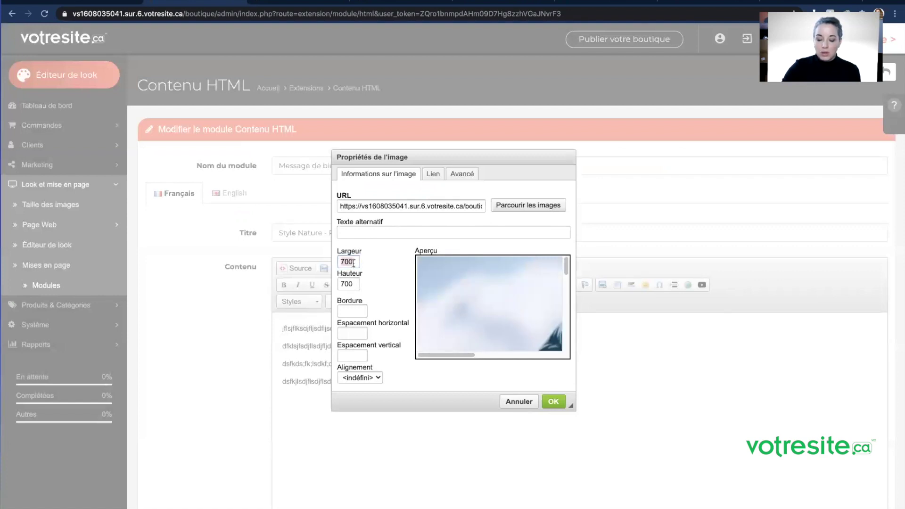
{"action": "type", "text": "300"}
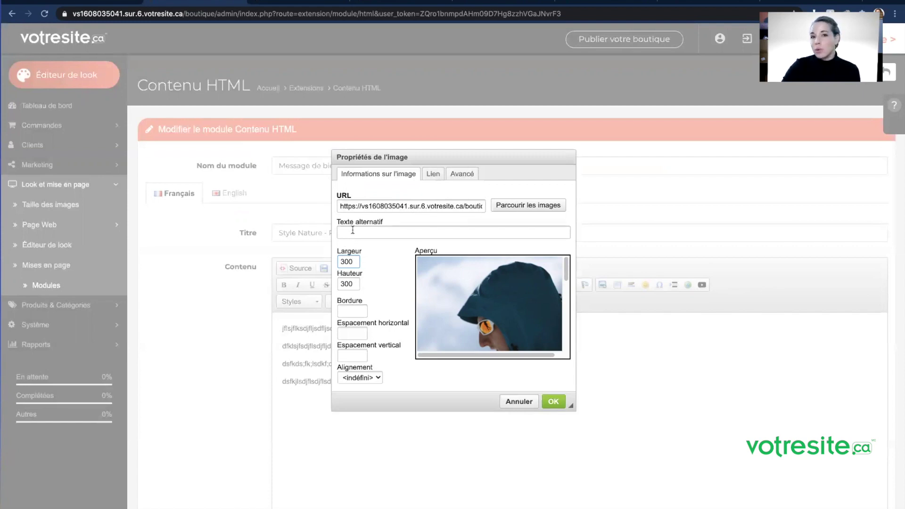
{"action": "left_click", "coordinate": [431, 177]}
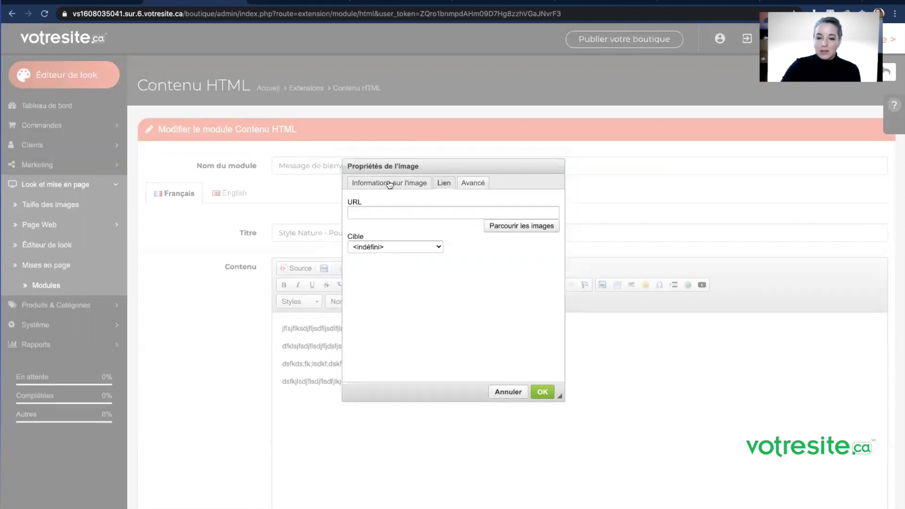
{"action": "left_click", "coordinate": [542, 393]}
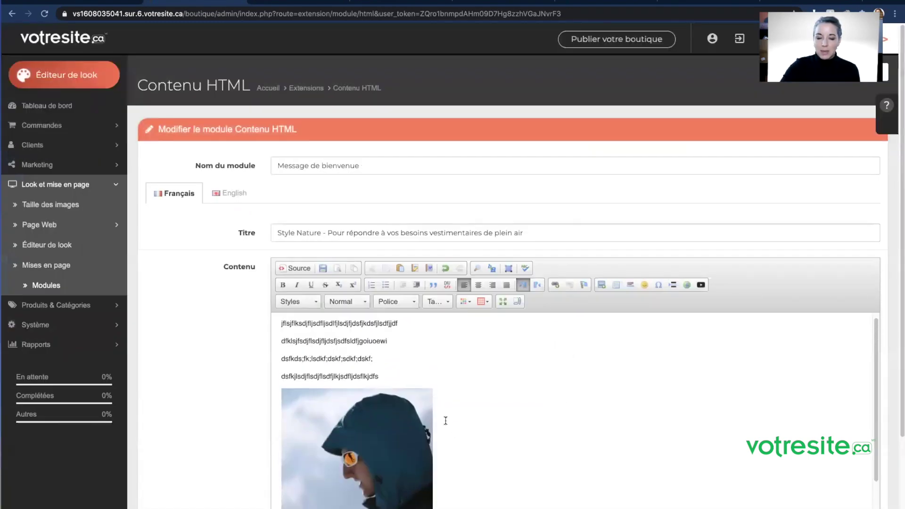
{"action": "scroll", "coordinate": [446, 422], "scroll_direction": "up", "scroll_amount": 1}
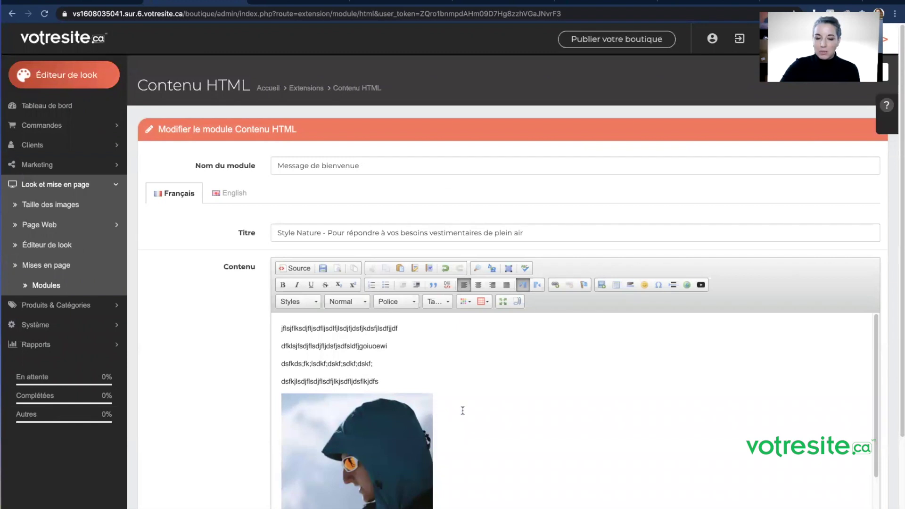
{"action": "left_click", "coordinate": [701, 285]}
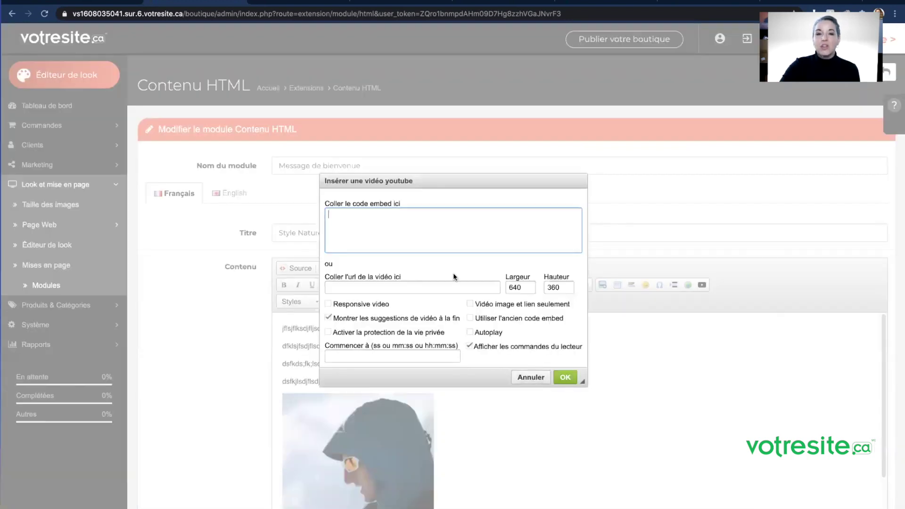
{"action": "left_click", "coordinate": [457, 212]}
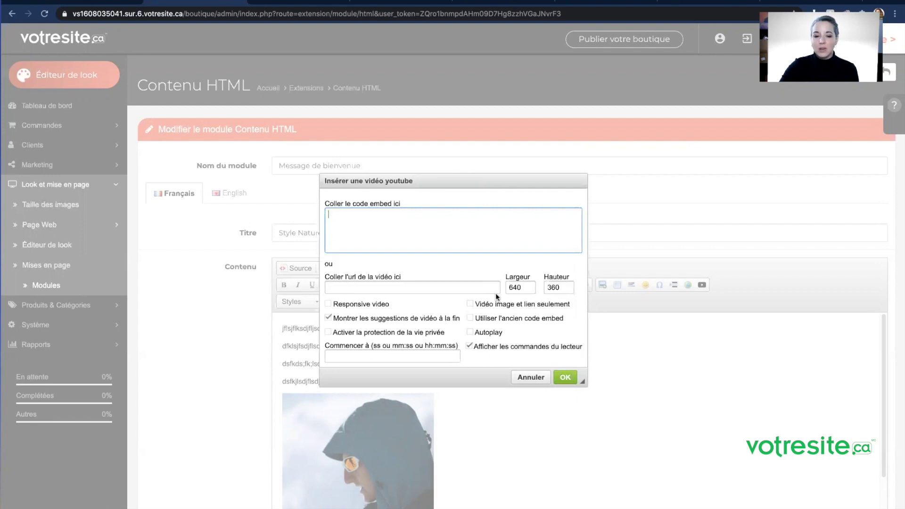
{"action": "left_click", "coordinate": [403, 286]}
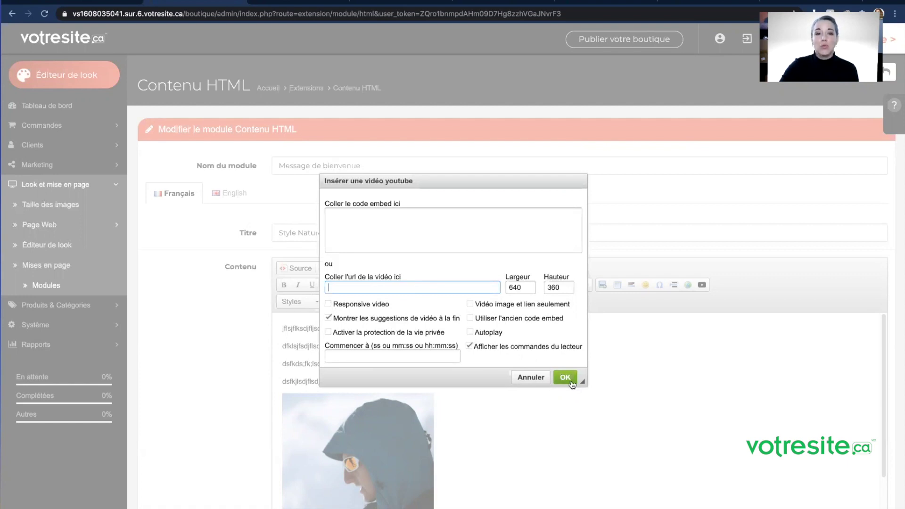
{"action": "left_click", "coordinate": [531, 378]}
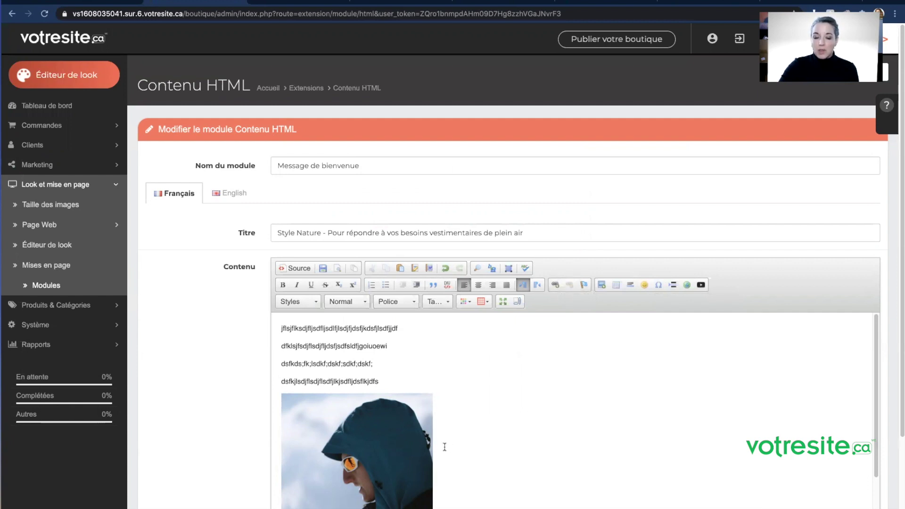
Delete the inserted coat image from the module's content
{"action": "left_click", "coordinate": [314, 436]}
{"action": "key", "text": "BackSpace"}
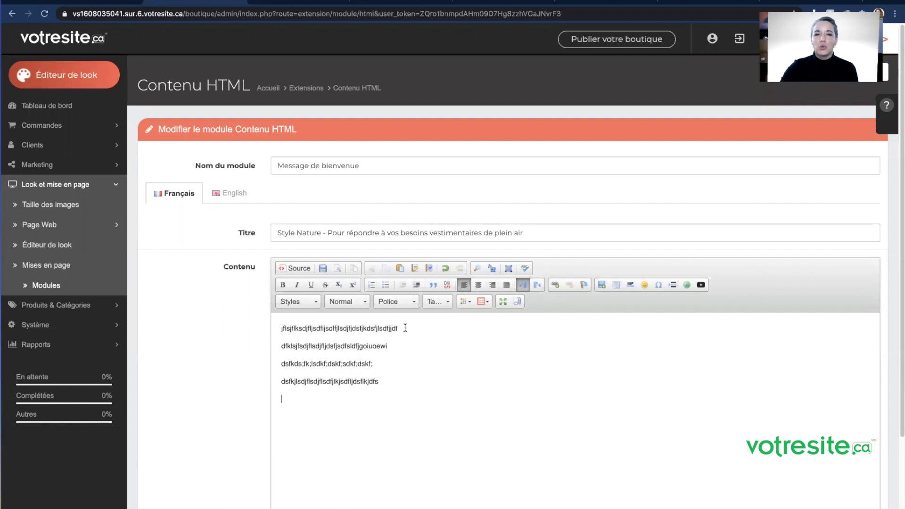
Format the first paragraph of the module's content as Titre 2
{"action": "left_click_drag", "start_coordinate": [399, 328], "coordinate": [279, 329]}
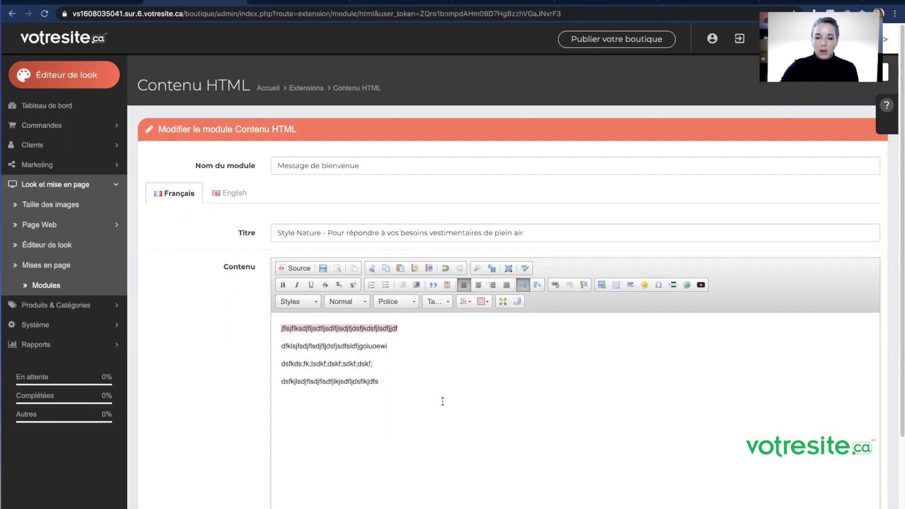
{"action": "left_click", "coordinate": [360, 300]}
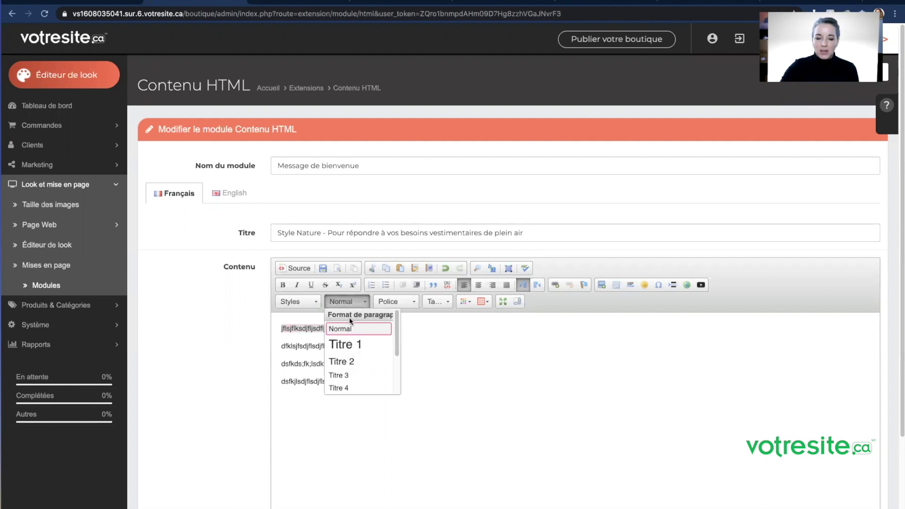
{"action": "left_click", "coordinate": [339, 362]}
{"action": "left_click", "coordinate": [448, 330]}
{"action": "left_click_drag", "start_coordinate": [450, 328], "coordinate": [296, 330]}
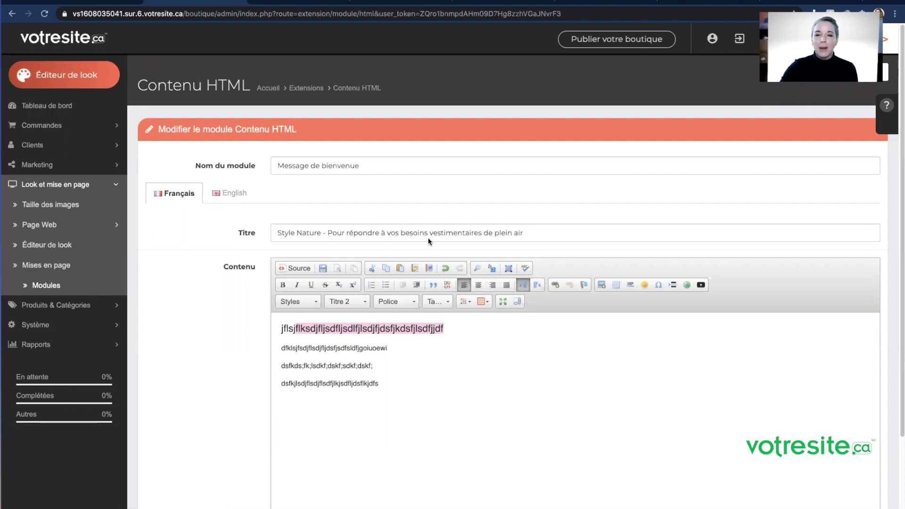
Merge the second, third and fourth paragraphs of the module's content into one paragraph below the Titre 2 heading
{"action": "left_click", "coordinate": [283, 370]}
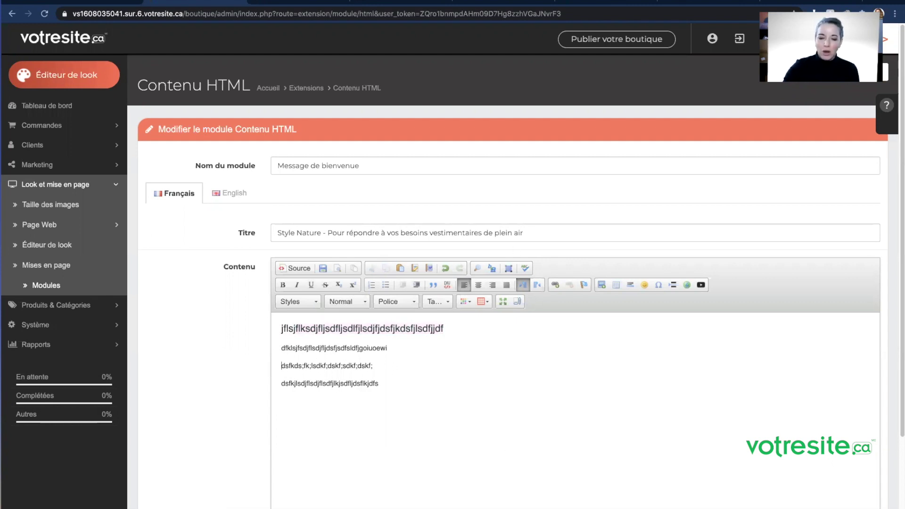
{"action": "key", "text": "BackSpace"}
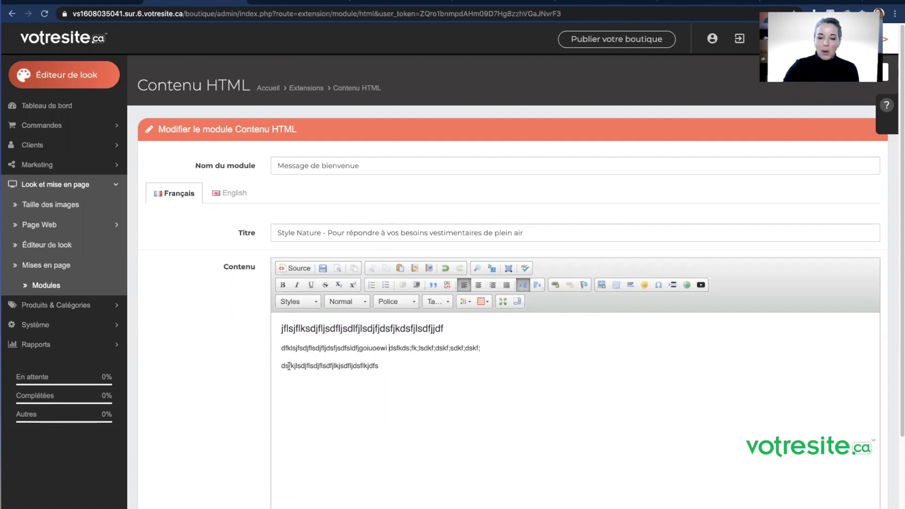
{"action": "key", "text": "BackSpace"}
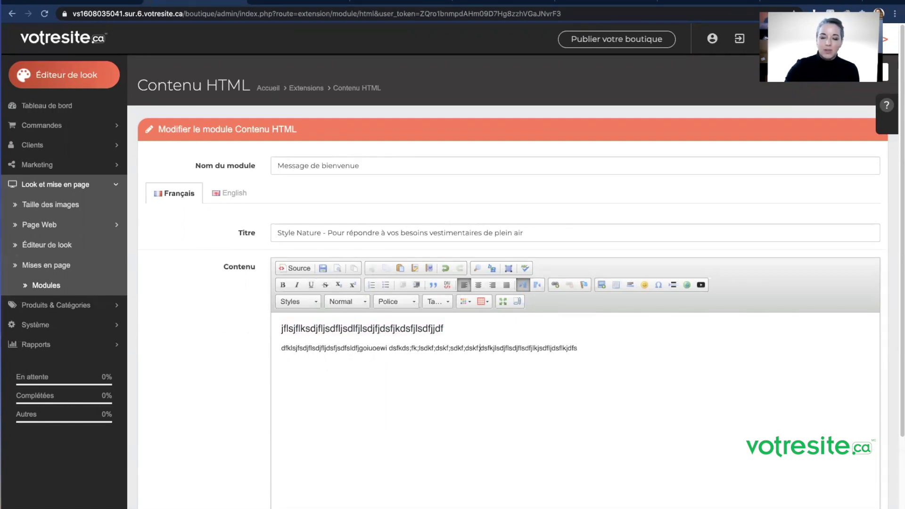
Set the status option below the content editor and save the Message de bienvenue module
{"action": "scroll", "coordinate": [588, 386], "scroll_direction": "down", "scroll_amount": 3}
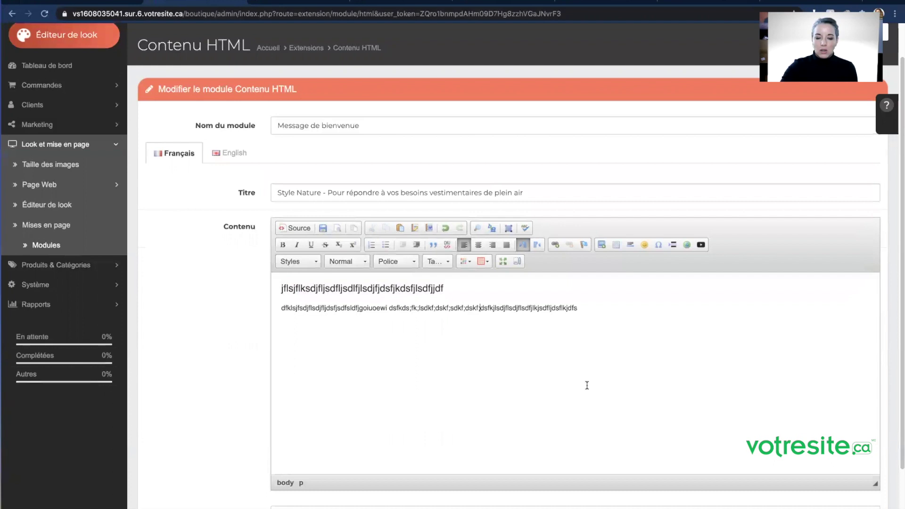
{"action": "left_click", "coordinate": [305, 434]}
{"action": "left_click", "coordinate": [306, 423]}
{"action": "scroll", "coordinate": [285, 337], "scroll_direction": "up", "scroll_amount": 3}
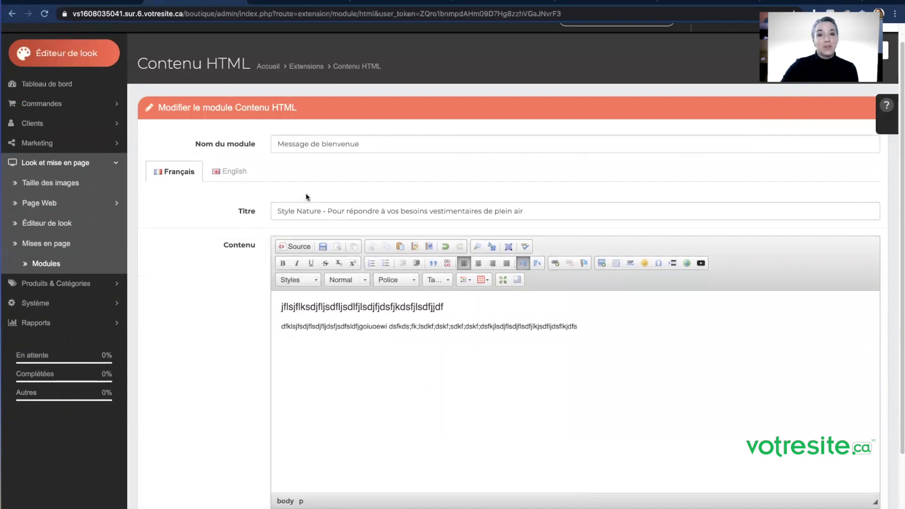
{"action": "scroll", "coordinate": [738, 363], "scroll_direction": "up", "scroll_amount": 1}
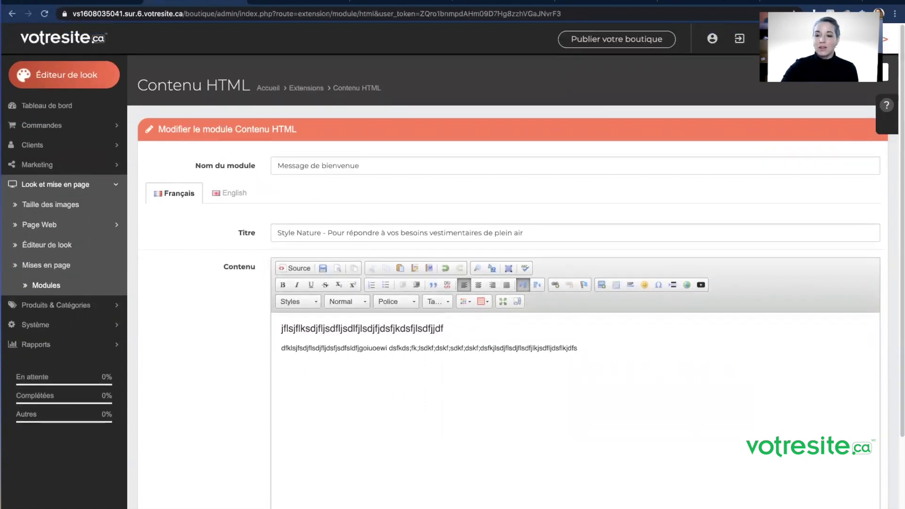
{"action": "left_click", "coordinate": [856, 72]}
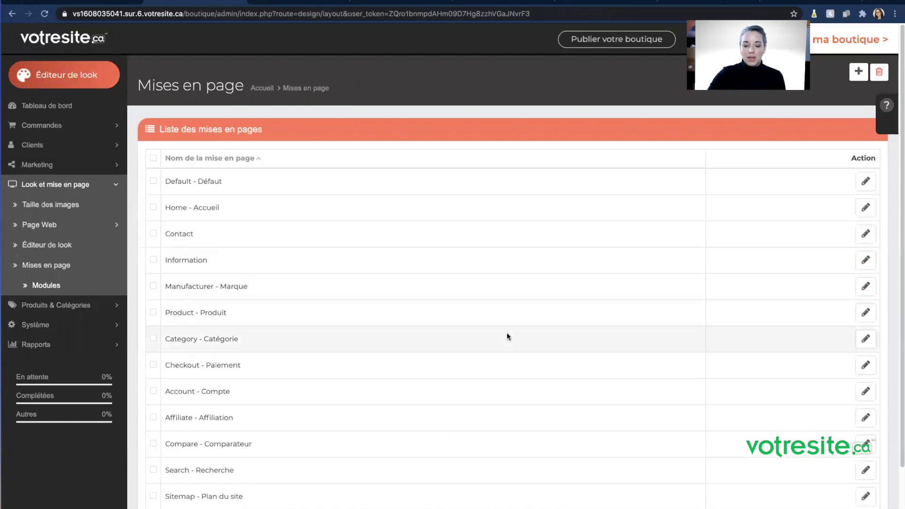
Open the Home - Accueil layout for editing and add the Message de bienvenue module to Haut de la page
{"action": "left_click", "coordinate": [865, 208]}
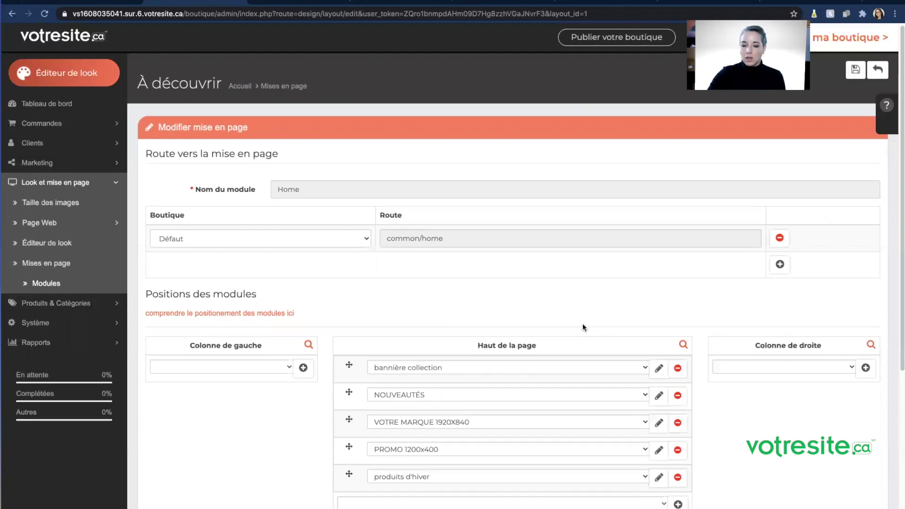
{"action": "scroll", "coordinate": [583, 327], "scroll_direction": "down", "scroll_amount": 1}
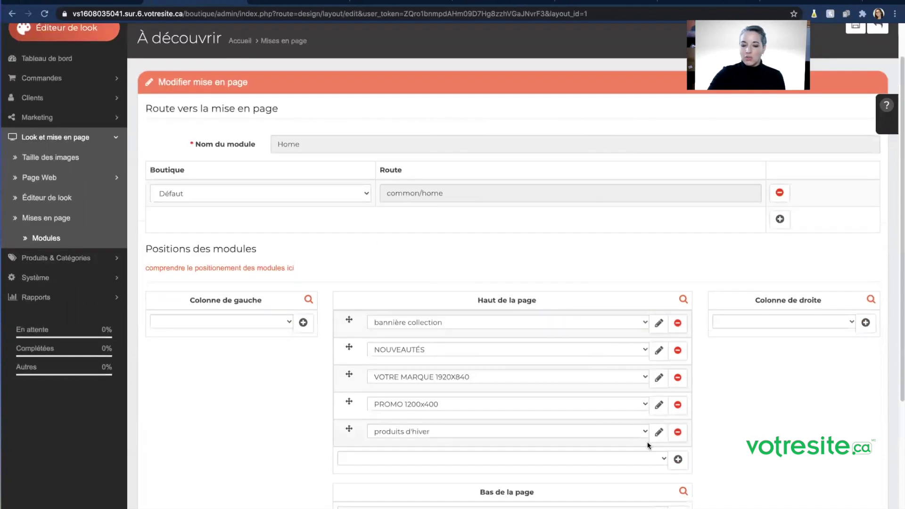
{"action": "left_click", "coordinate": [675, 460]}
{"action": "left_click", "coordinate": [525, 460]}
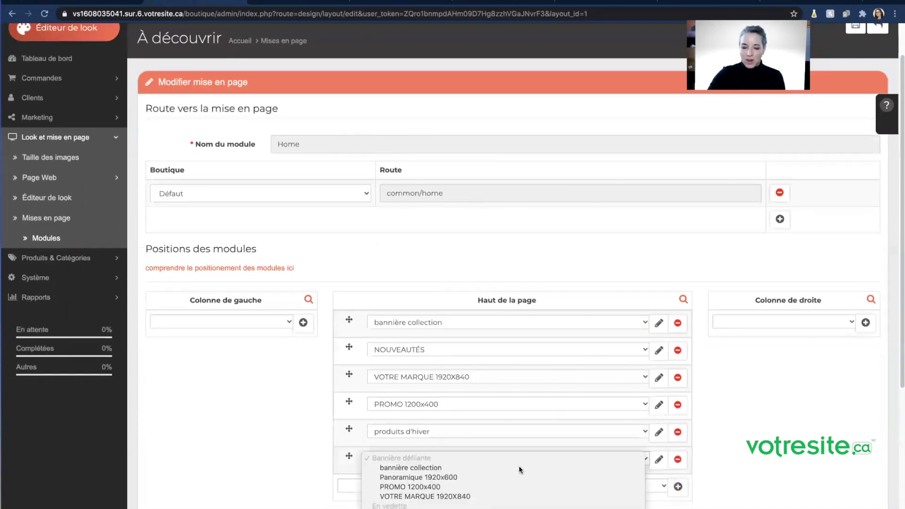
{"action": "scroll", "coordinate": [514, 477], "scroll_direction": "down", "scroll_amount": 5}
{"action": "scroll", "coordinate": [512, 477], "scroll_direction": "down", "scroll_amount": 3}
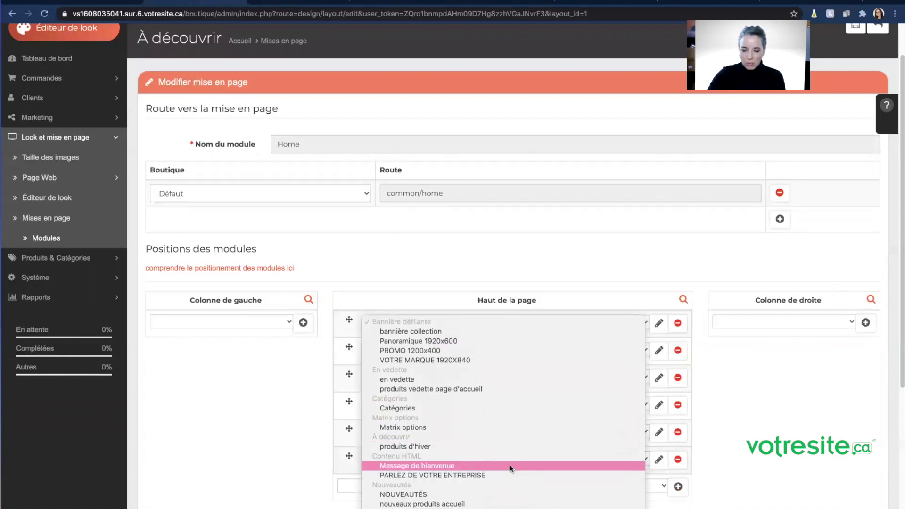
{"action": "left_click", "coordinate": [510, 465]}
Move Message de bienvenue directly below bannière collection in Haut de la page and save the layout
{"action": "left_click_drag", "start_coordinate": [352, 459], "coordinate": [399, 336]}
{"action": "scroll", "coordinate": [886, 69], "scroll_direction": "up", "scroll_amount": 2}
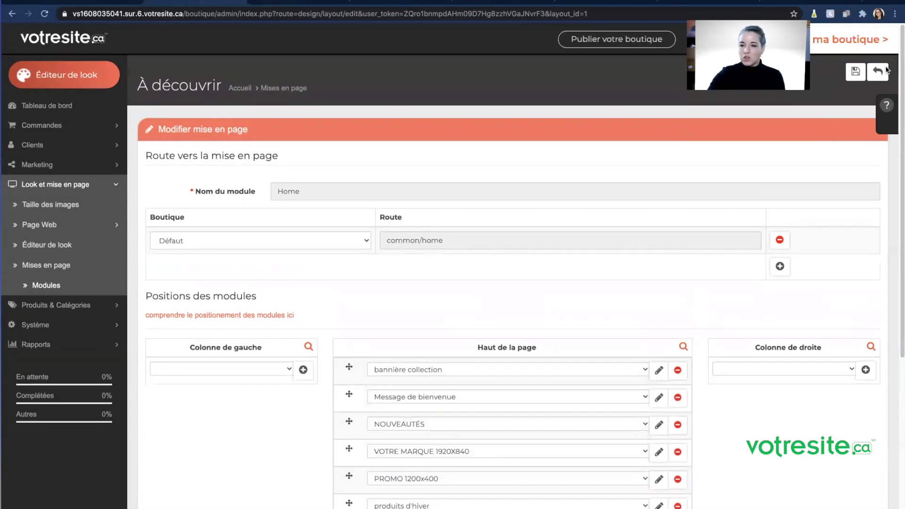
{"action": "left_click", "coordinate": [857, 72]}
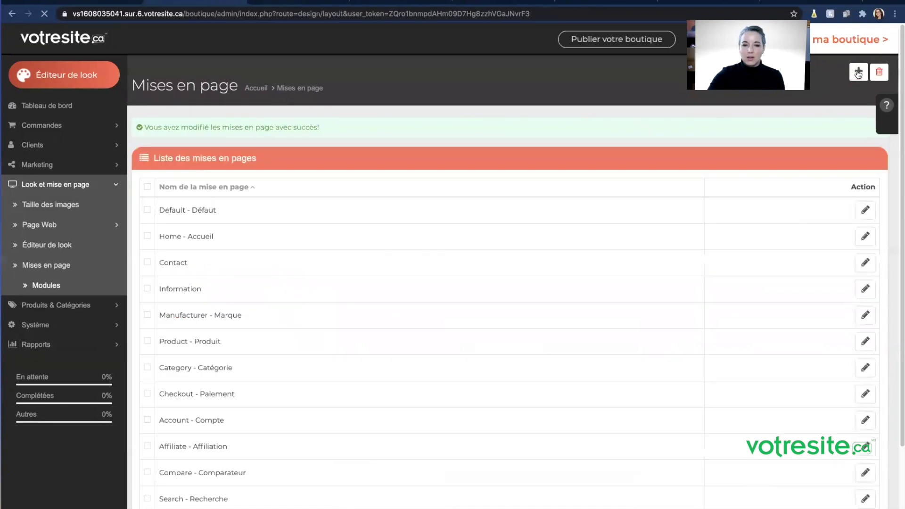
Examine the welcome message's title and text below the collection banner on the shop's home page
{"action": "left_click", "coordinate": [274, 4]}
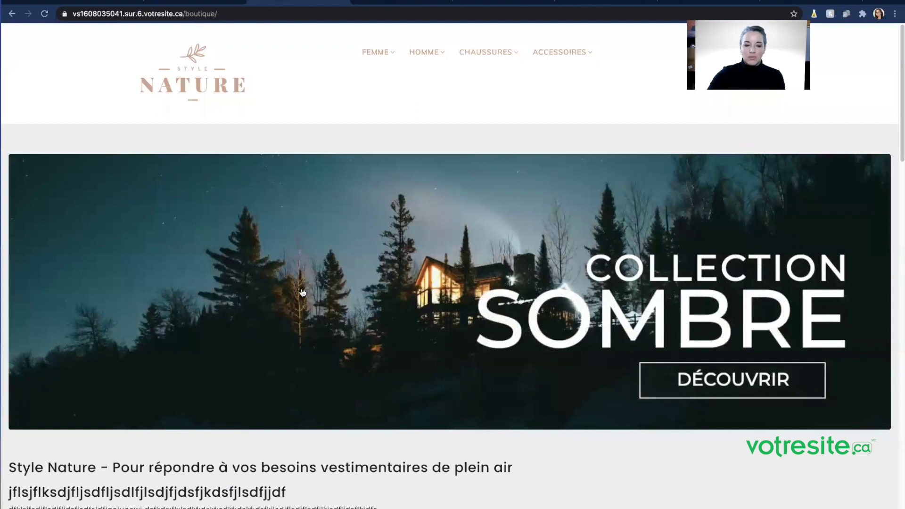
{"action": "scroll", "coordinate": [309, 351], "scroll_direction": "down", "scroll_amount": 4}
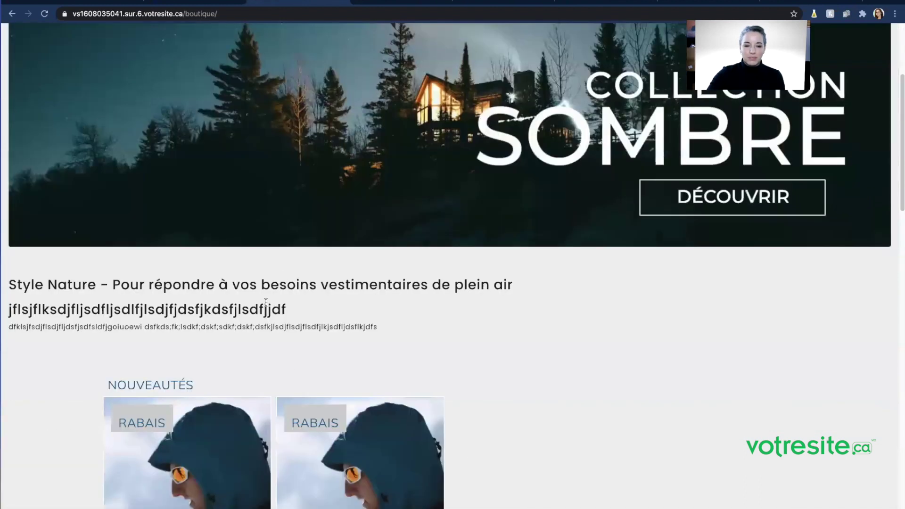
{"action": "triple_click", "coordinate": [283, 285]}
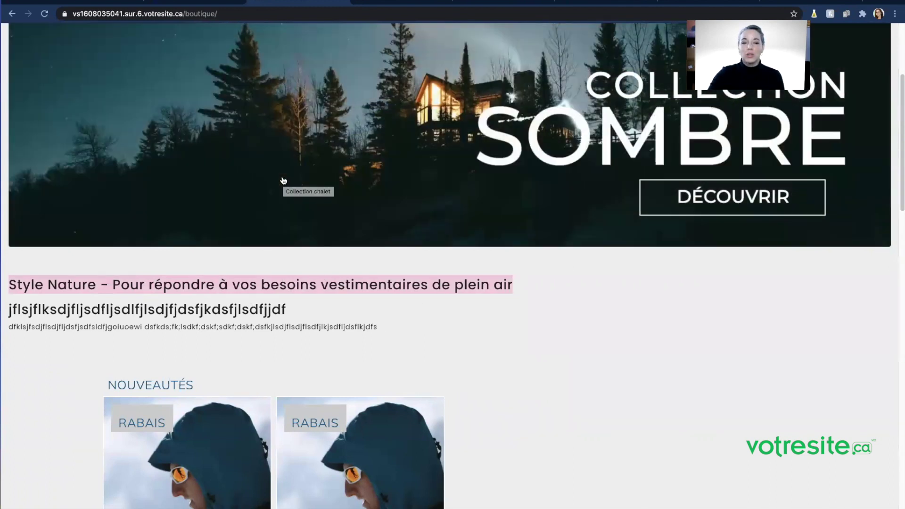
In the shop's Éditeur de look, set the font of the welcome message's h2 headings to Muli
{"action": "left_click", "coordinate": [218, 3]}
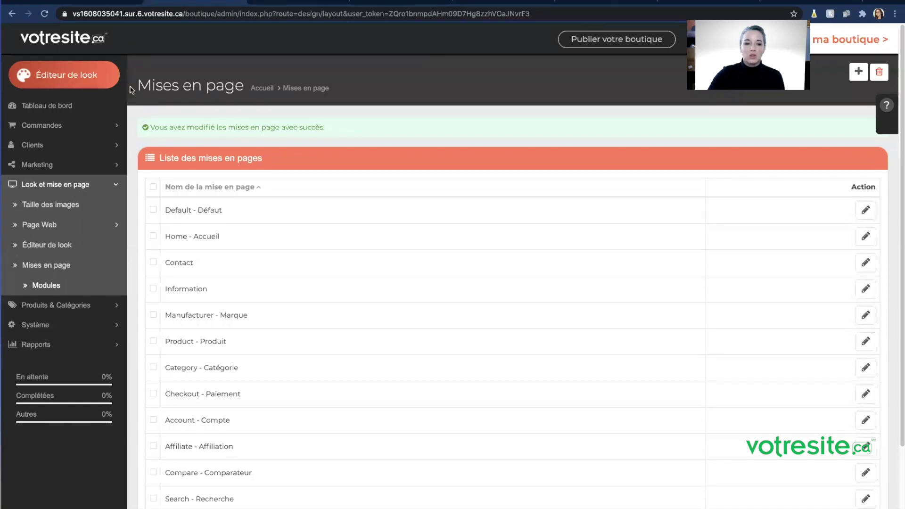
{"action": "left_click", "coordinate": [89, 79]}
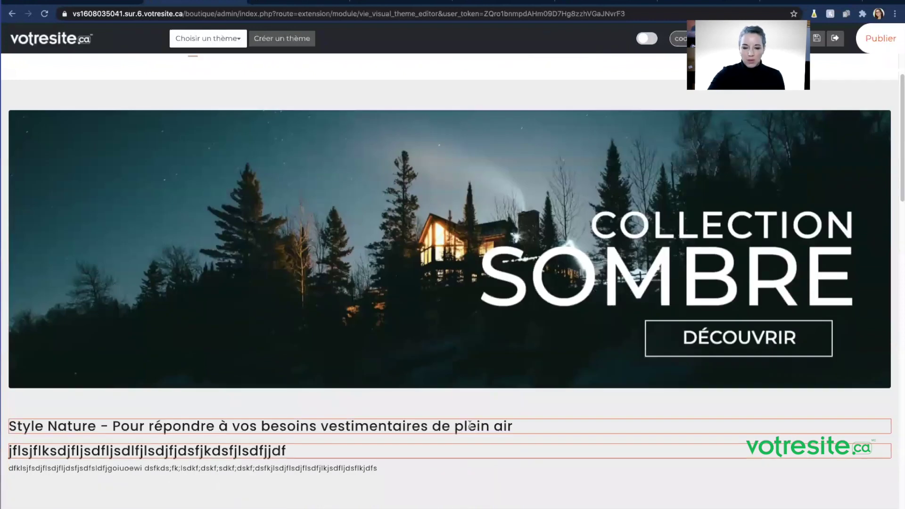
{"action": "left_click", "coordinate": [471, 424]}
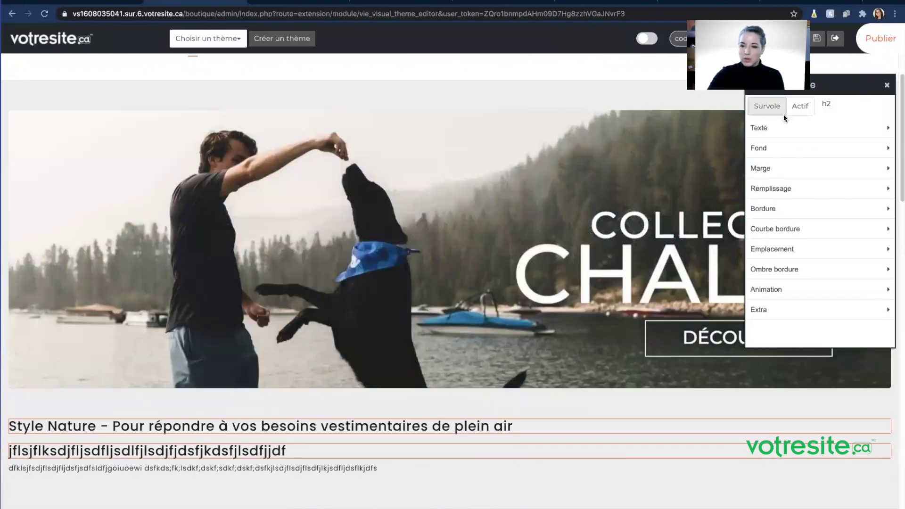
{"action": "left_click", "coordinate": [766, 128]}
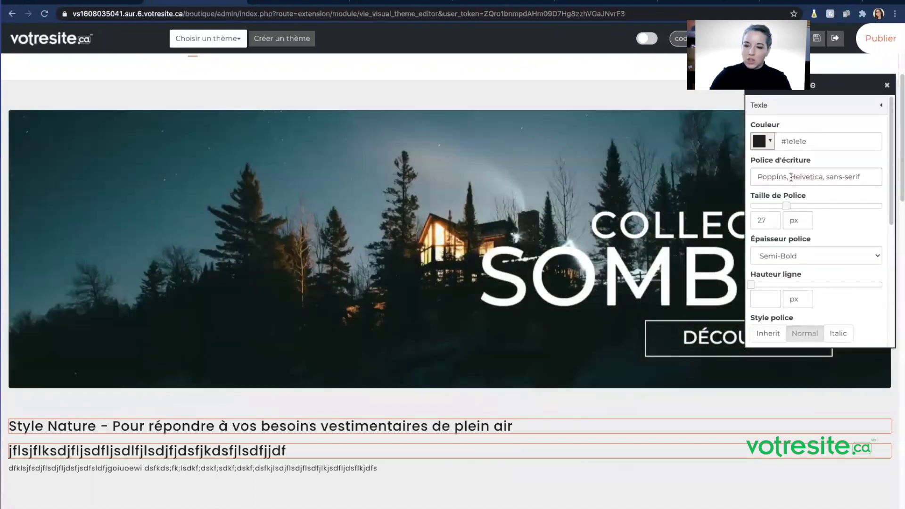
{"action": "left_click", "coordinate": [791, 177]}
{"action": "type", "text": "muli"}
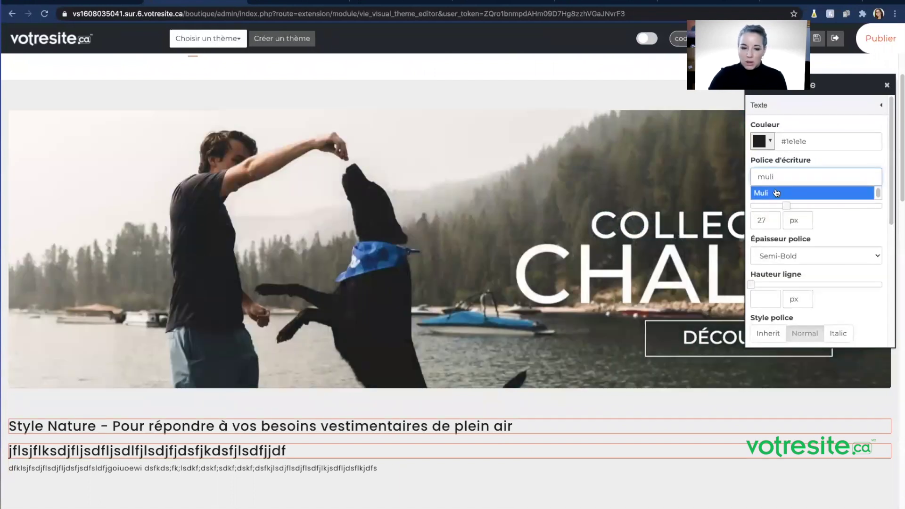
{"action": "left_click", "coordinate": [776, 193]}
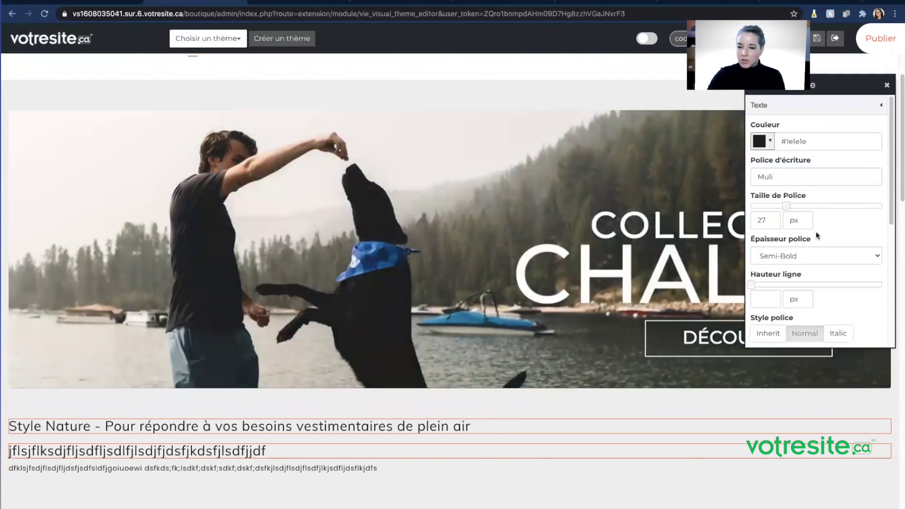
Set the text alignment of the welcome message's h2 headings to Center
{"action": "scroll", "coordinate": [797, 297], "scroll_direction": "down", "scroll_amount": 3}
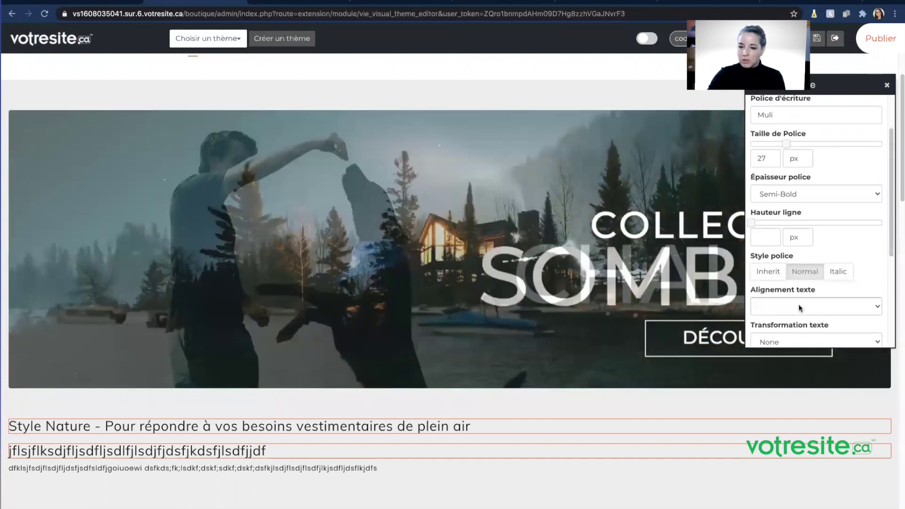
{"action": "left_click", "coordinate": [799, 306]}
{"action": "left_click", "coordinate": [785, 334]}
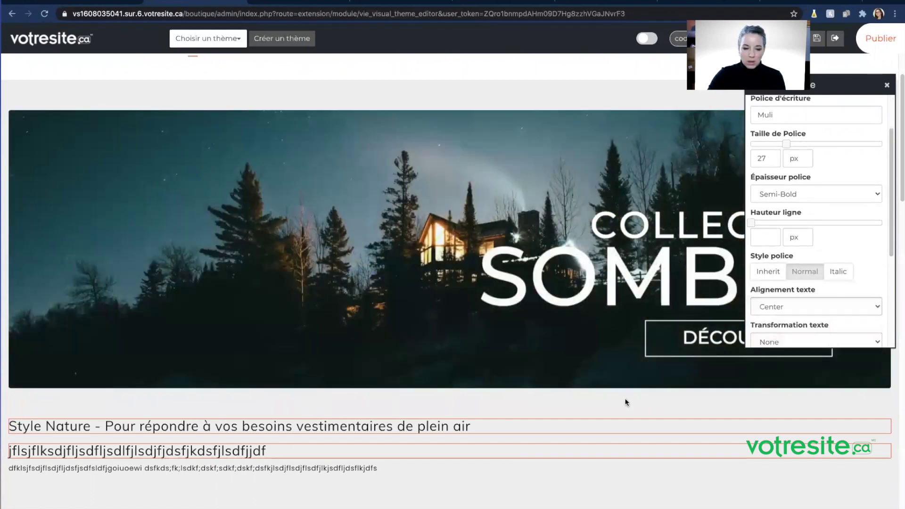
Set the text alignment of the welcome message's body text to Center and publish the look changes to the shop
{"action": "left_click", "coordinate": [359, 467]}
{"action": "left_click", "coordinate": [375, 470]}
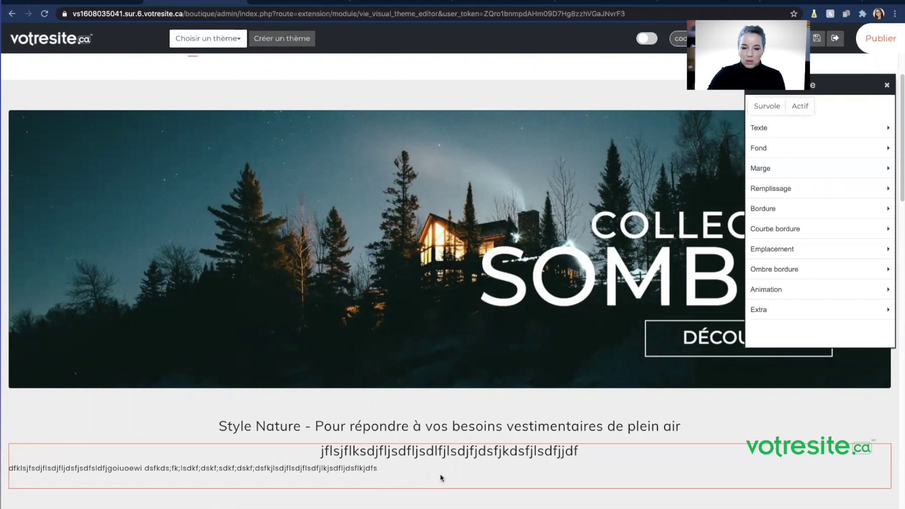
{"action": "left_click", "coordinate": [777, 126]}
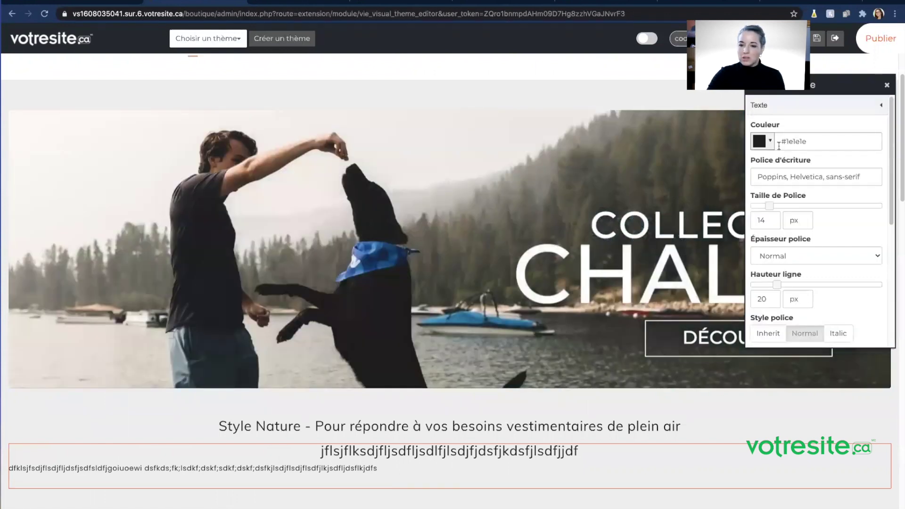
{"action": "scroll", "coordinate": [797, 283], "scroll_direction": "down", "scroll_amount": 2}
{"action": "left_click", "coordinate": [791, 301]}
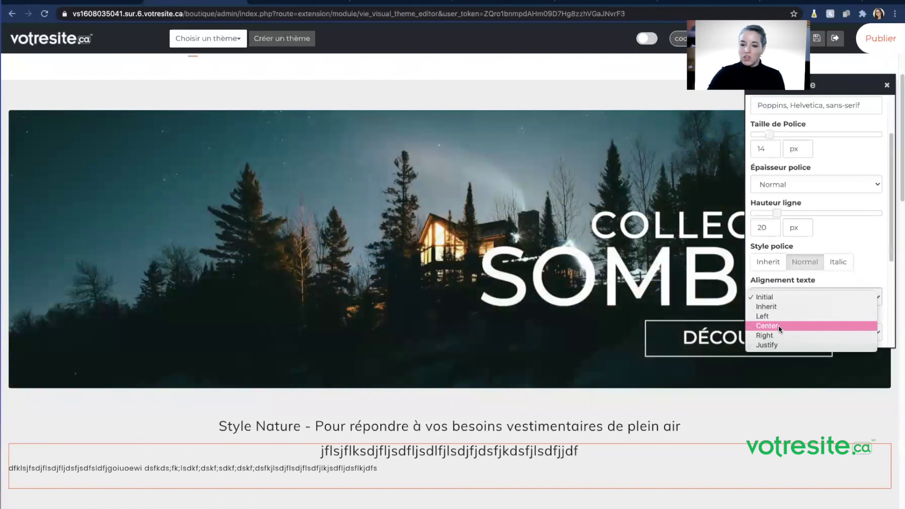
{"action": "left_click", "coordinate": [780, 325]}
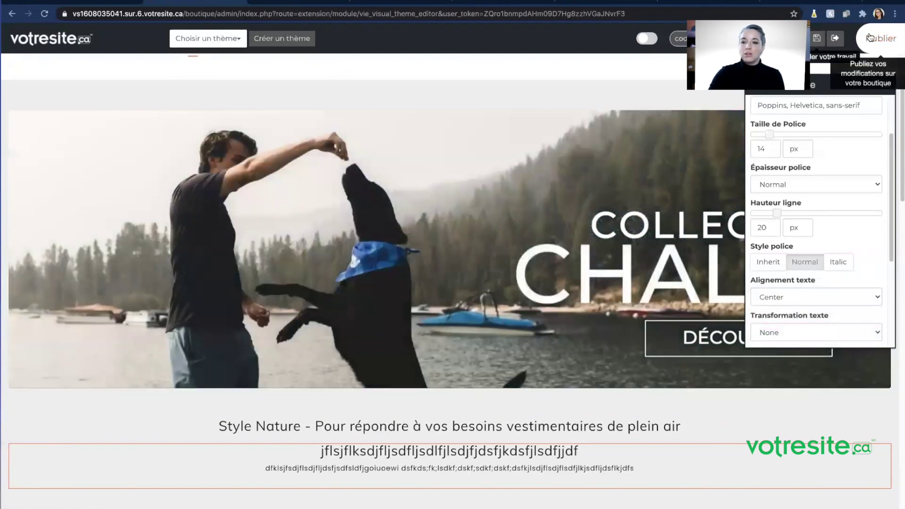
{"action": "left_click", "coordinate": [870, 38]}
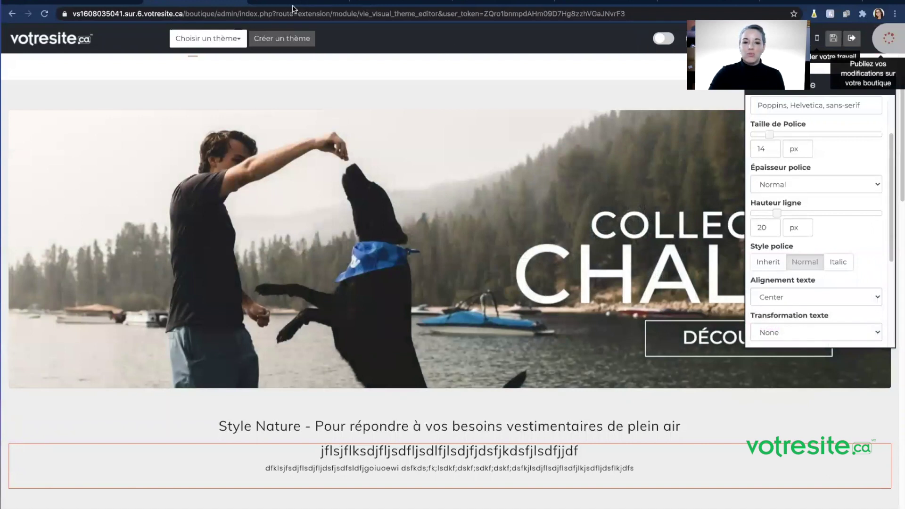